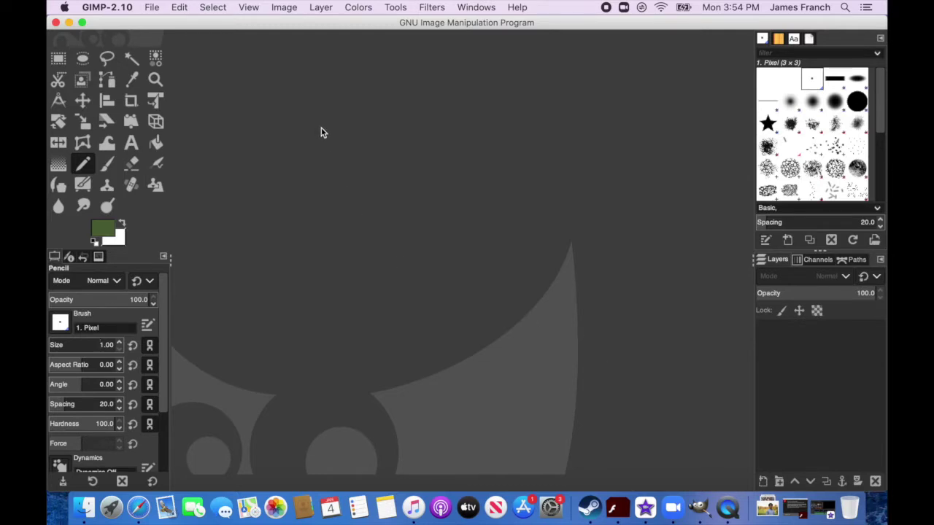
Create a new image 500 px wide and 288 px high
left_click(86, 166)
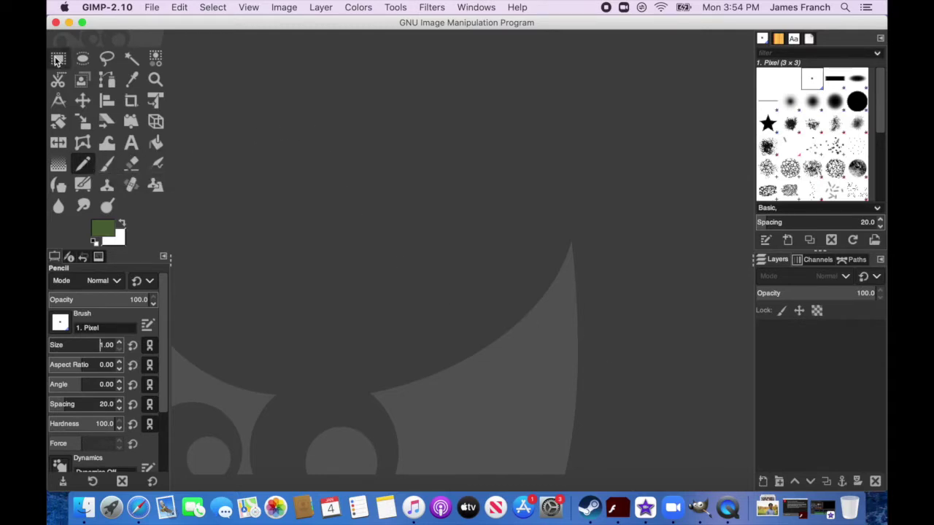
left_click(152, 8)
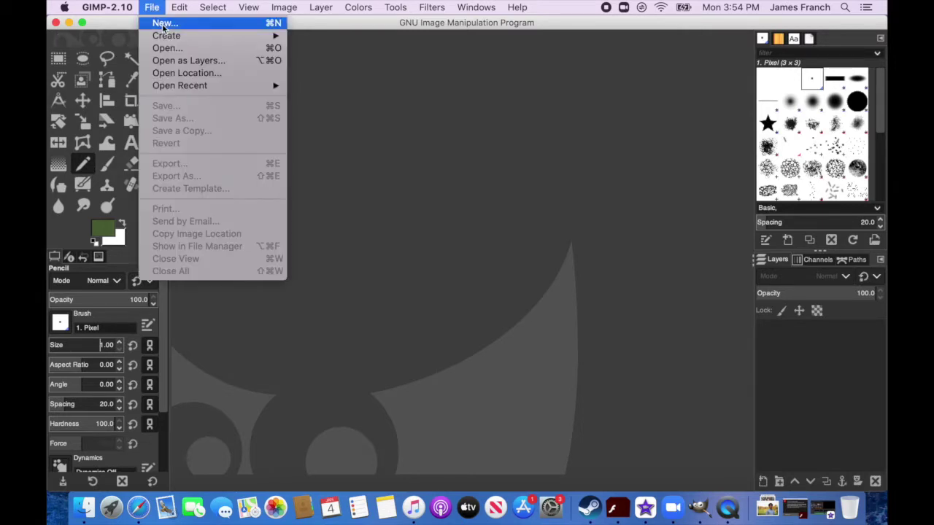
left_click(165, 24)
left_click_drag(126, 84, 81, 79)
type("500")
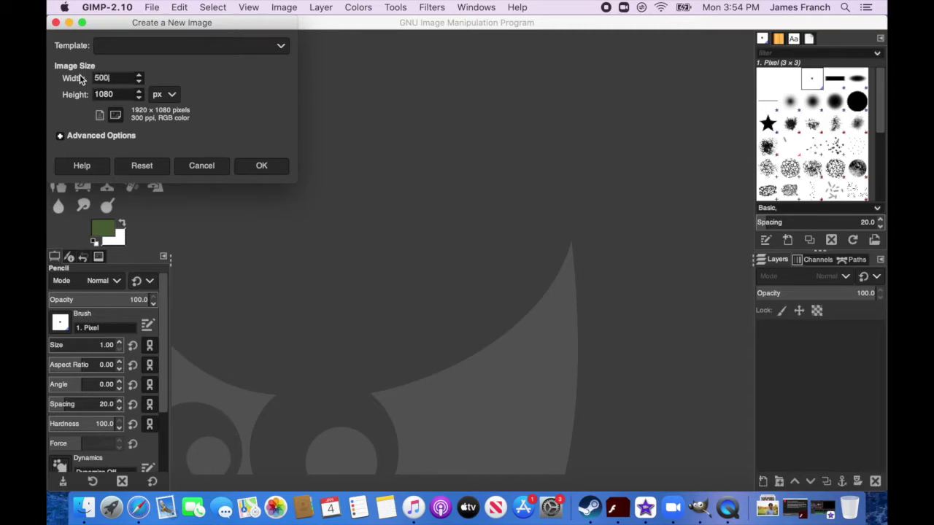
left_click_drag(119, 94, 88, 97)
type("288")
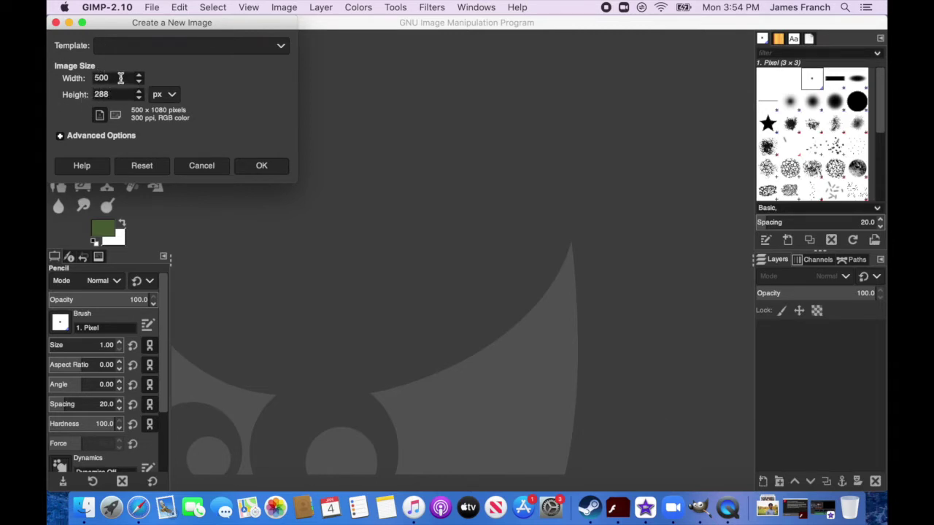
left_click(273, 167)
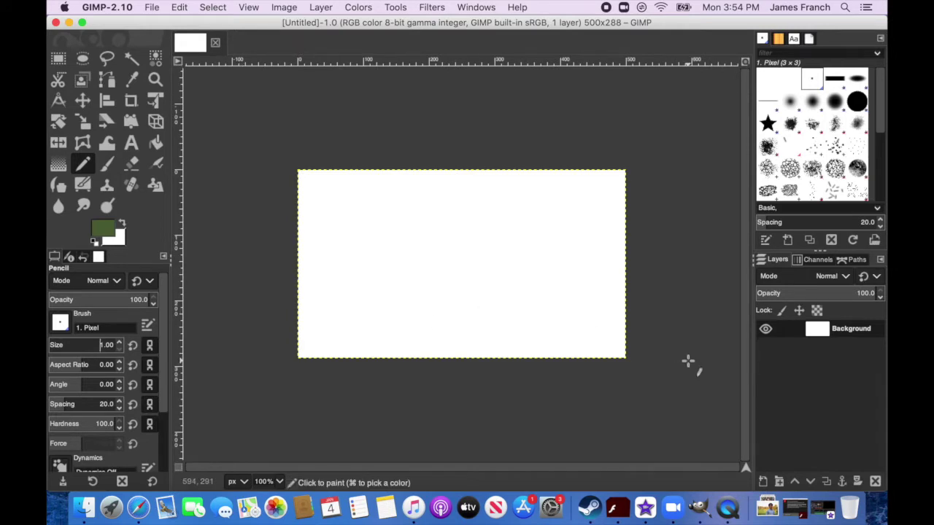
Add a transparent layer with the default settings and hide the white Background layer
left_click(320, 7)
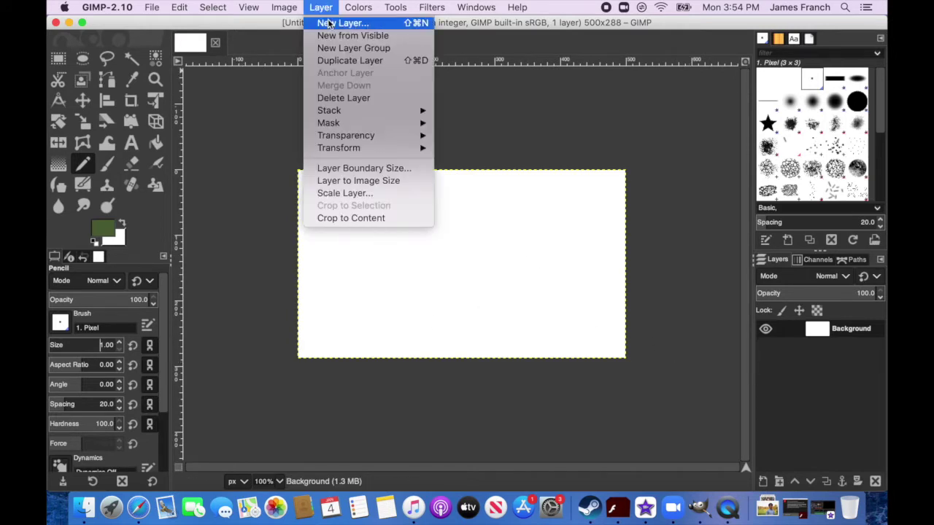
left_click(329, 24)
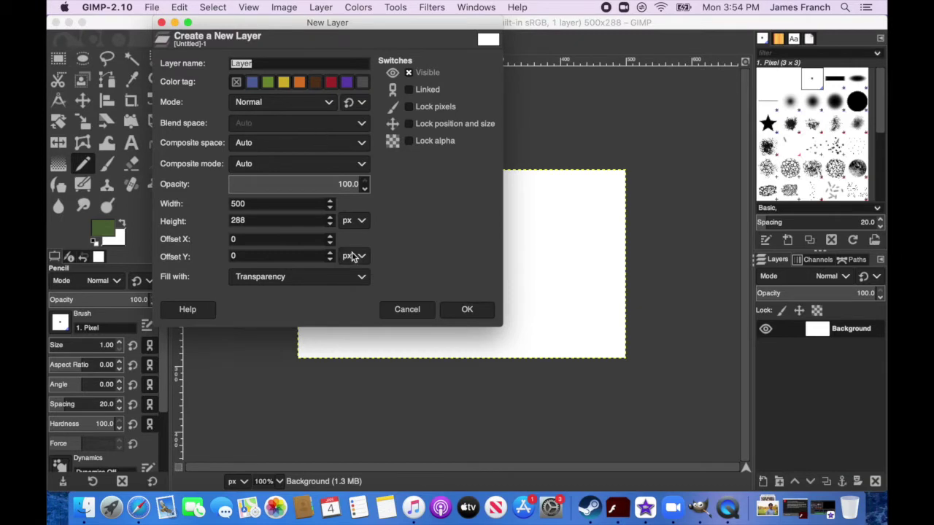
left_click(463, 313)
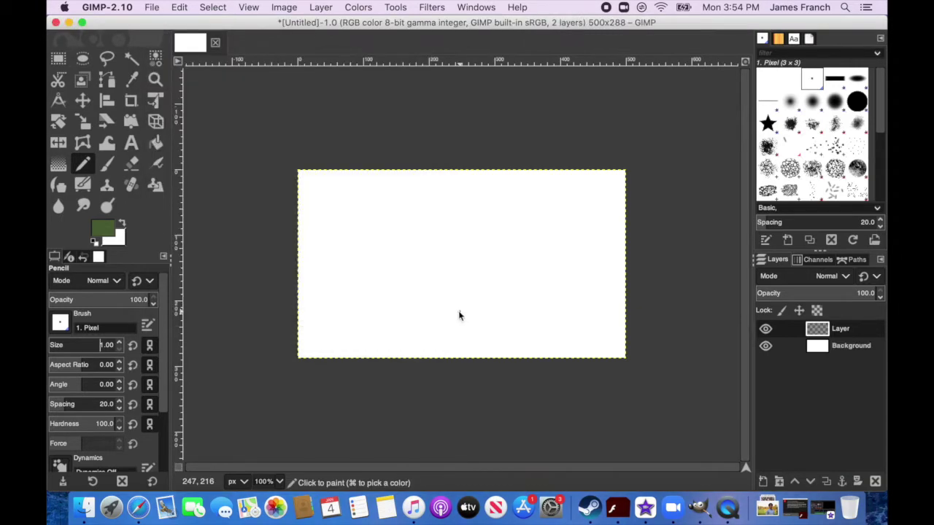
left_click(858, 351)
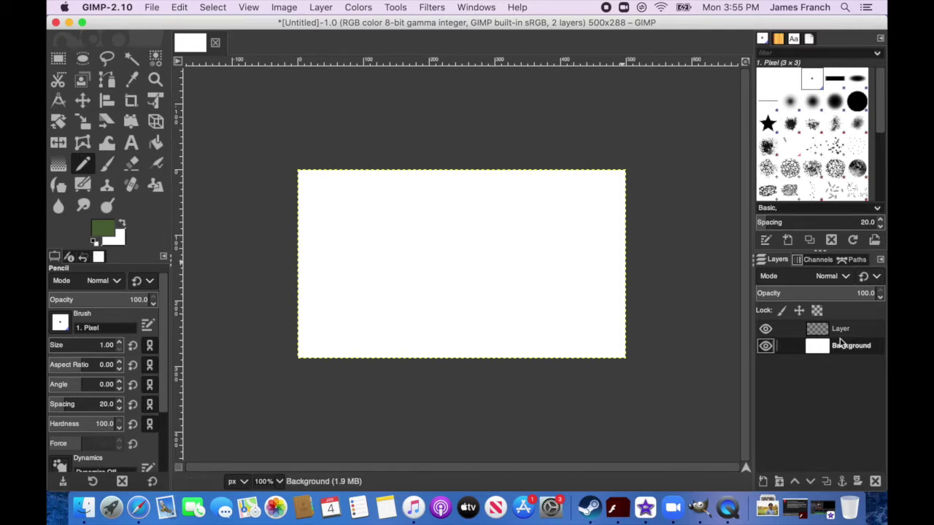
left_click(765, 346)
Open the portrait photo from the Downloads folder as a new layer in the image
left_click(151, 8)
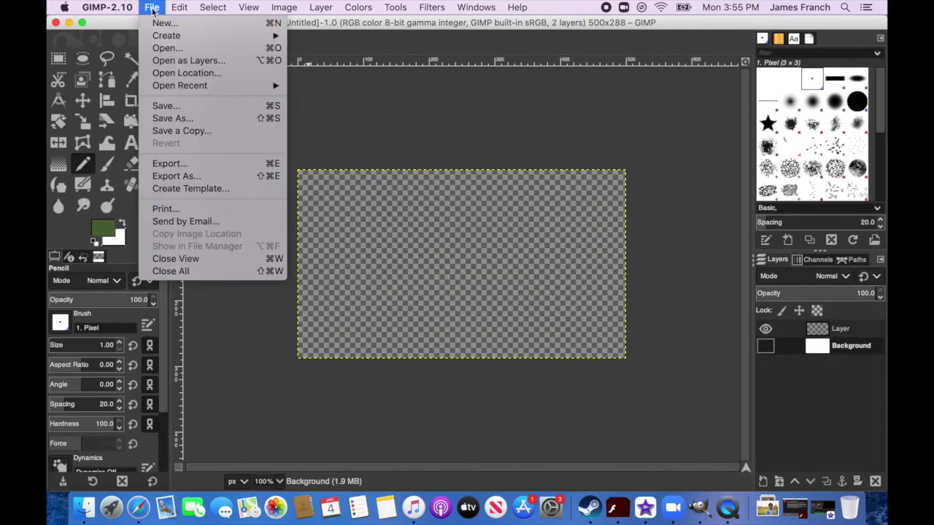
left_click(186, 63)
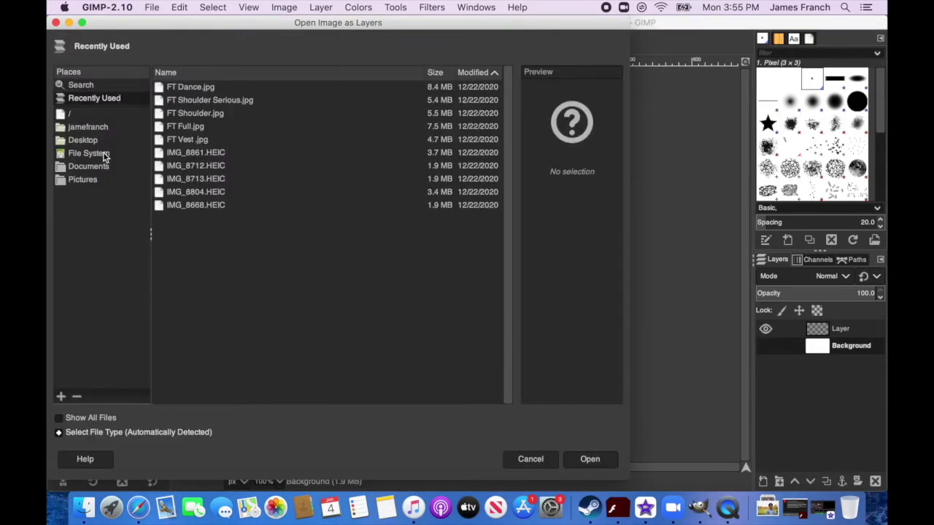
left_click(87, 127)
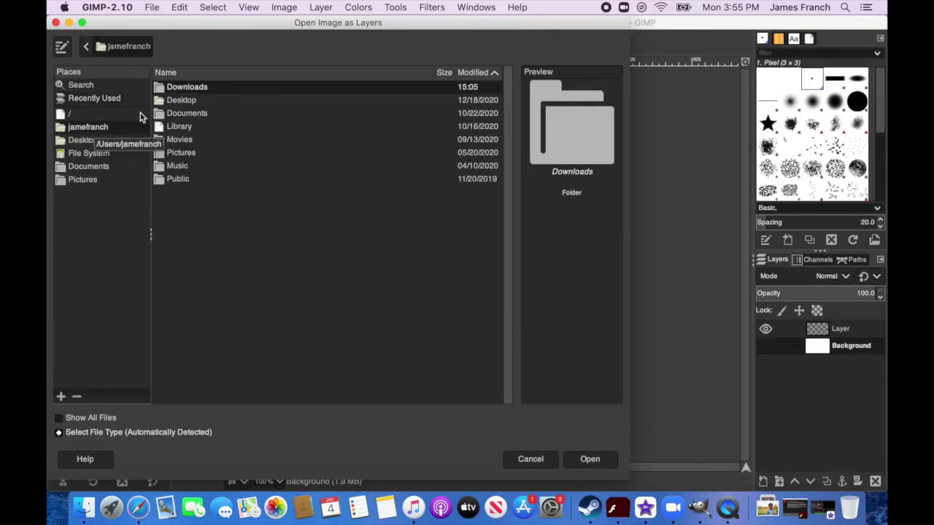
double_click(187, 87)
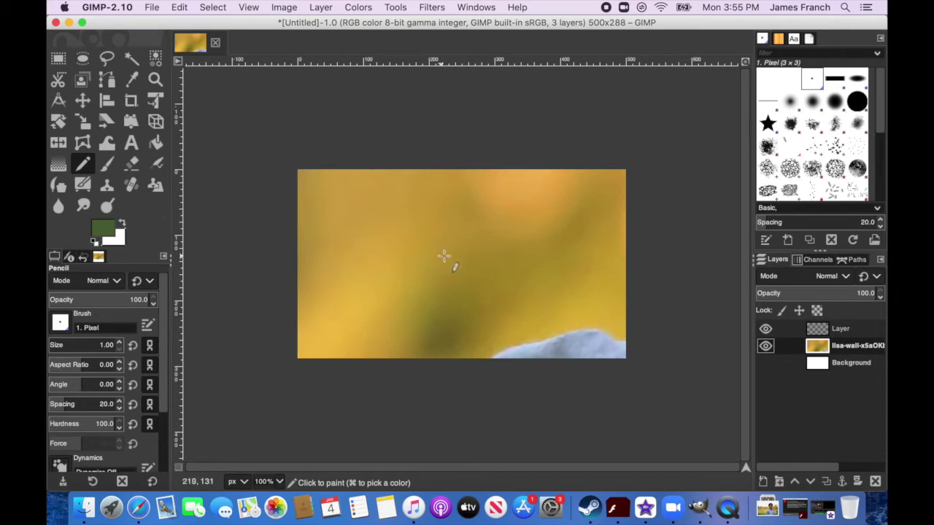
Scale the photo layer to 500 px wide with linked proportions, giving a height of 333 px
left_click(321, 7)
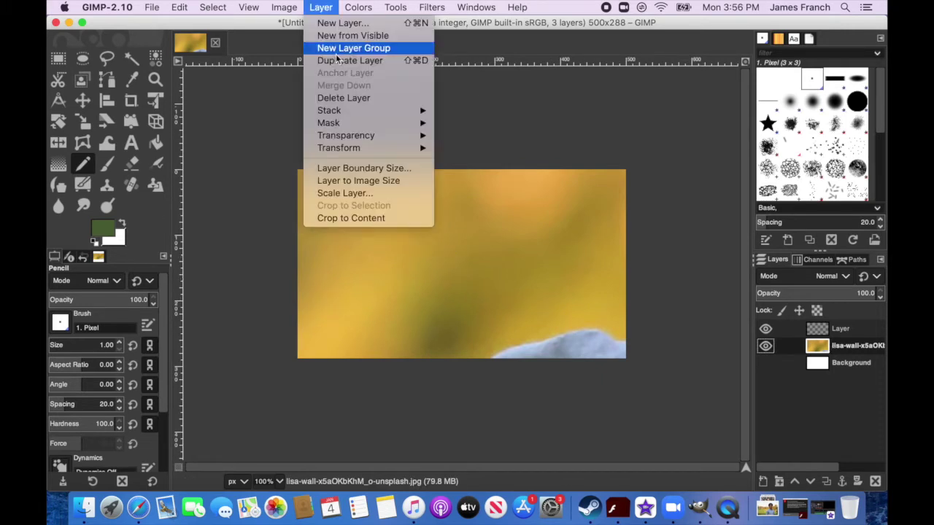
left_click(365, 193)
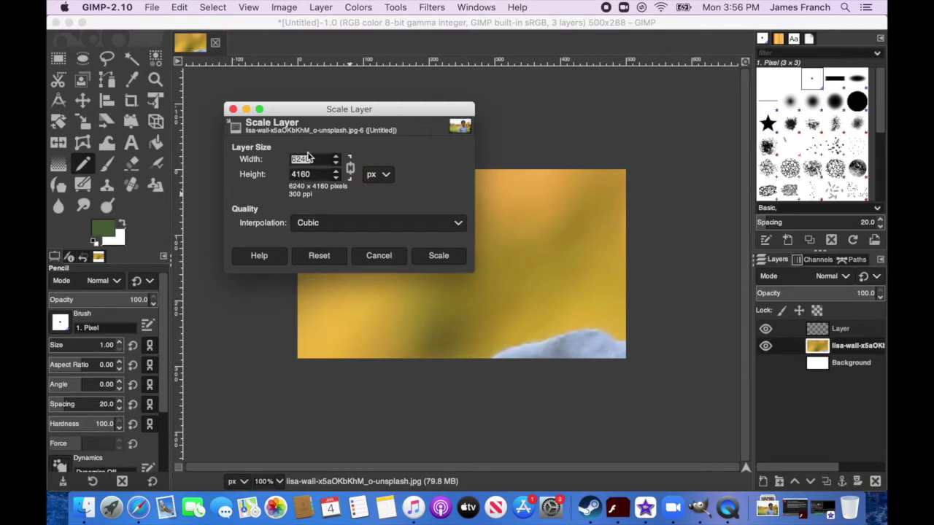
left_click_drag(315, 159, 288, 162)
type("500")
left_click_drag(321, 175, 298, 175)
left_click(317, 175)
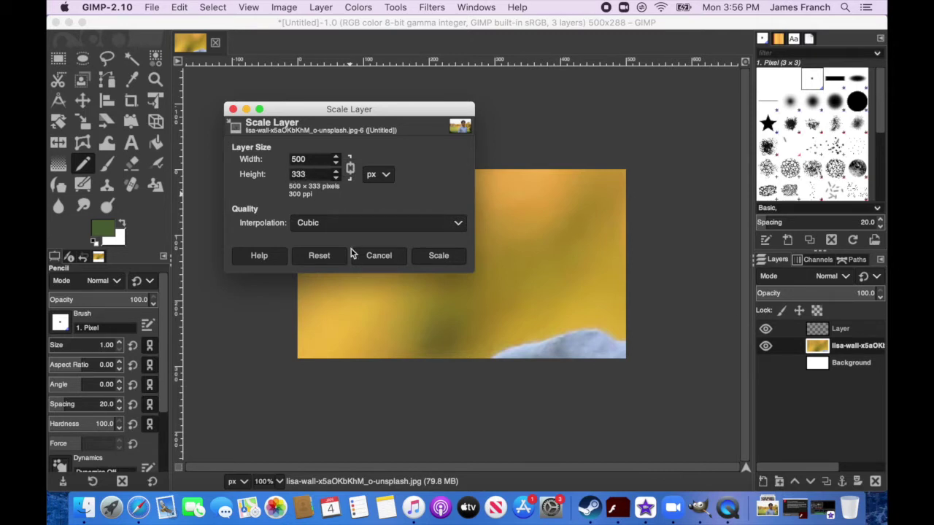
left_click(440, 257)
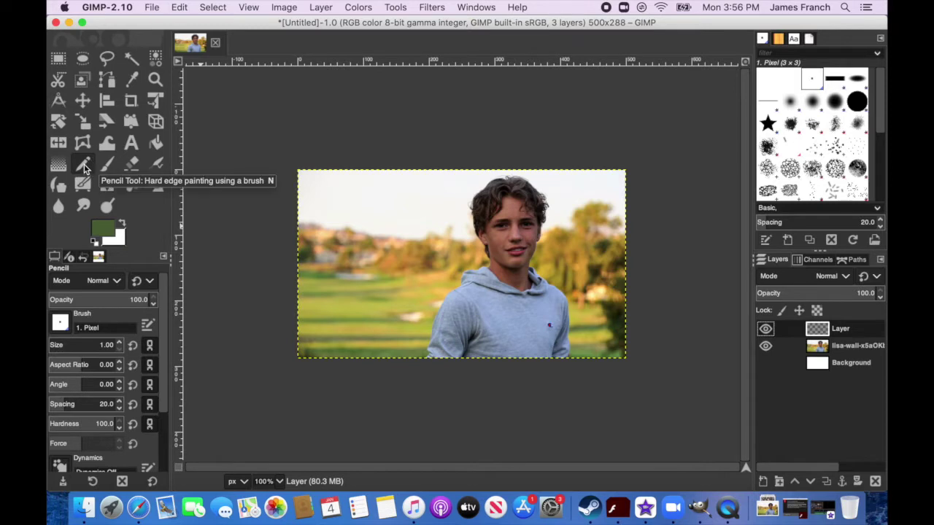
Activate the Pencil tool with the 1 px brush and reset the drawing colors to black and white
left_click(107, 167)
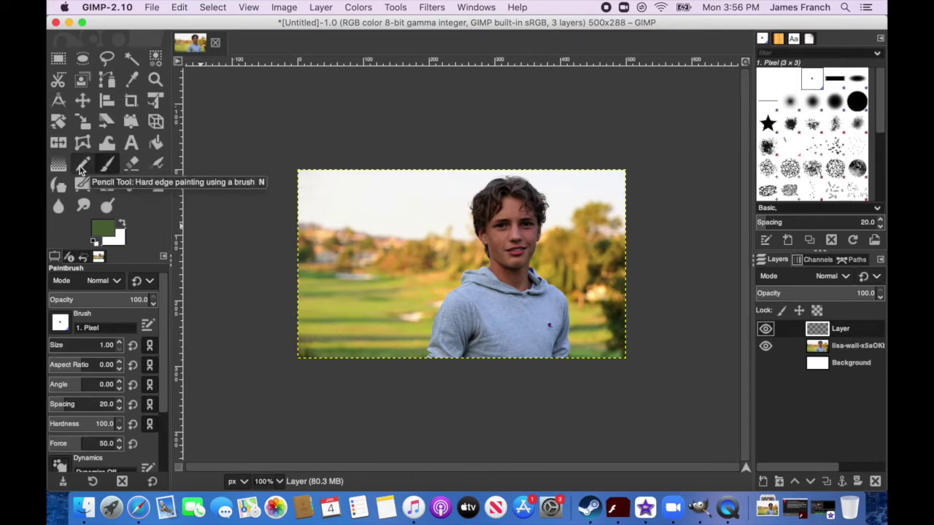
left_click(82, 167)
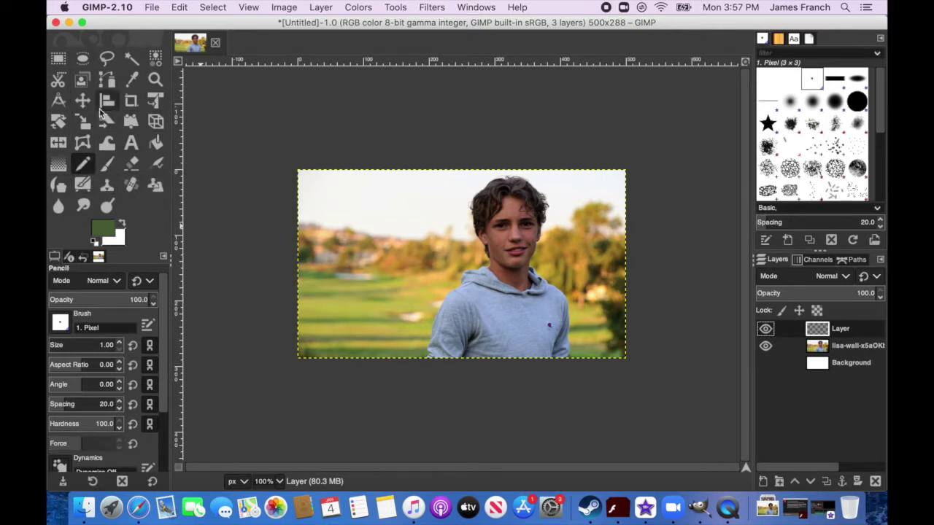
left_click(398, 8)
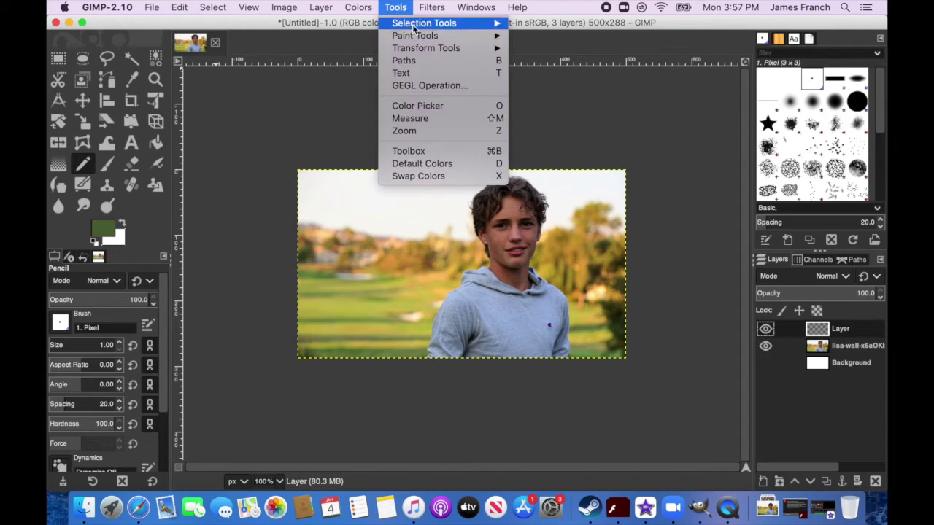
mouse_move(420, 37)
left_click(544, 62)
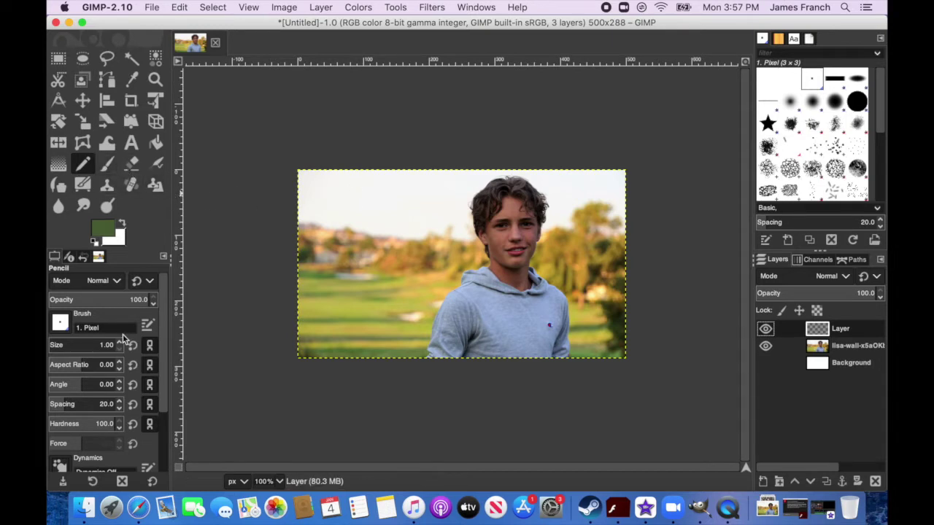
left_click(94, 242)
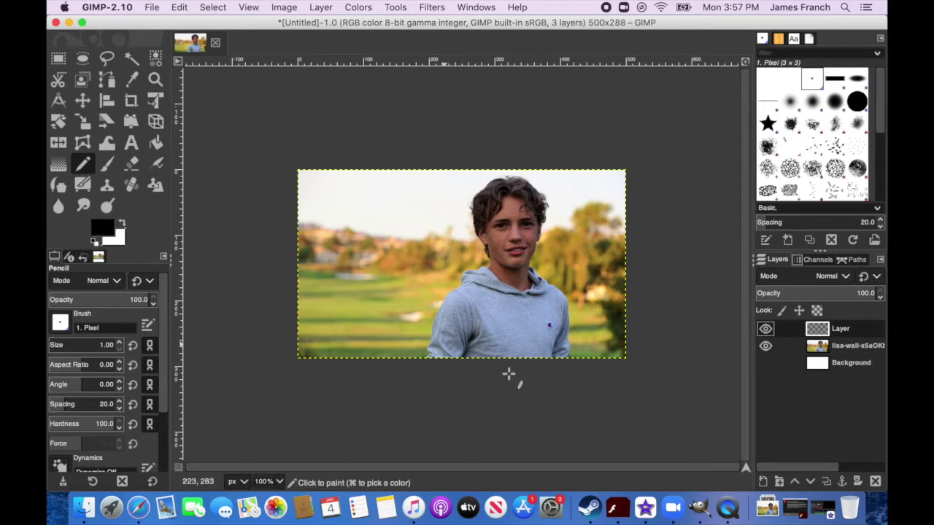
At 800% zoom, trace the jaw and ear on the image-right side of the face with connected straight pencil lines
left_click(267, 482)
left_click(271, 390)
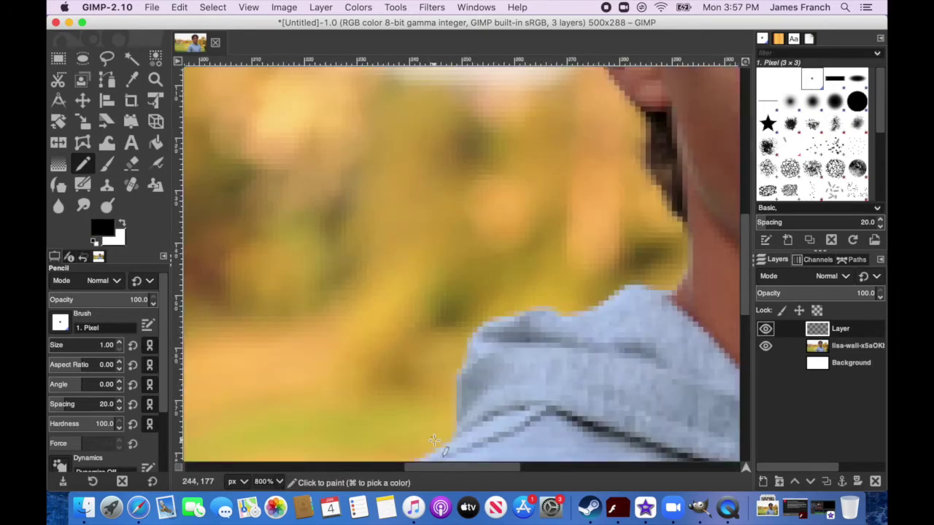
left_click_drag(445, 467, 529, 467)
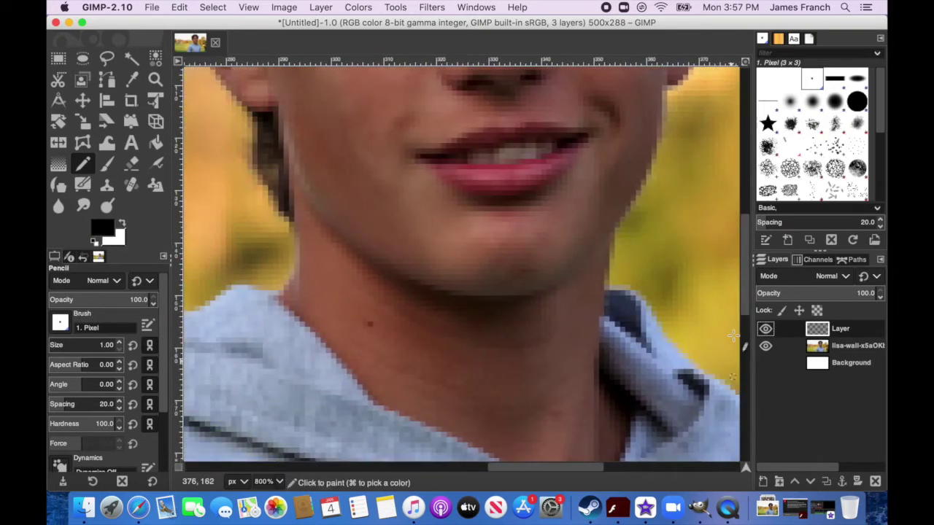
left_click_drag(742, 298, 743, 256)
left_click(612, 405)
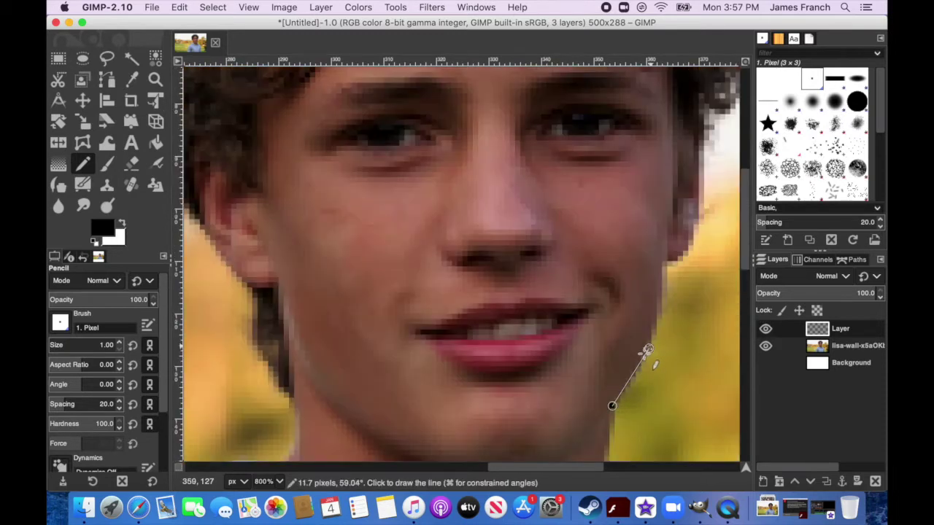
left_click(645, 353, "shift")
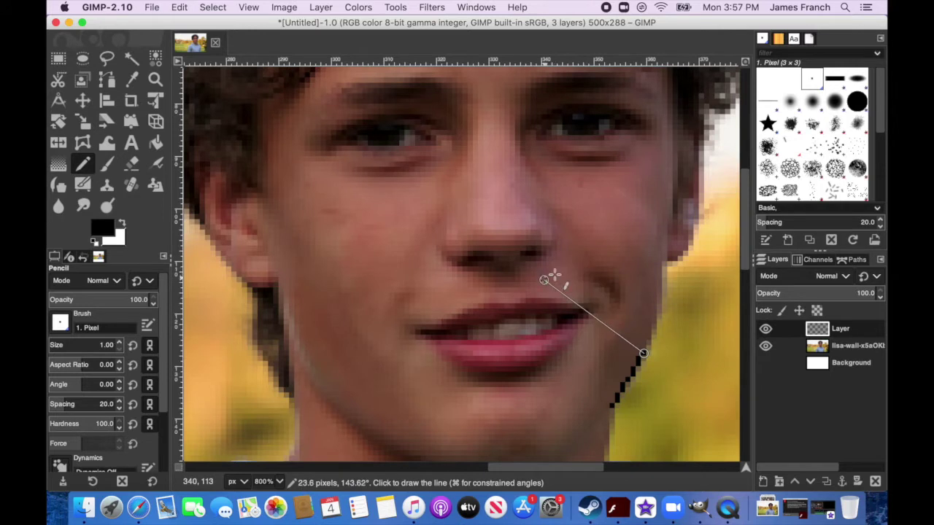
left_click(653, 328, "shift")
left_click(658, 313, "shift")
left_click(659, 295, "shift")
left_click(660, 263, "shift")
left_click(675, 259, "shift")
left_click_drag(675, 258, 697, 218)
left_click(699, 143, "shift")
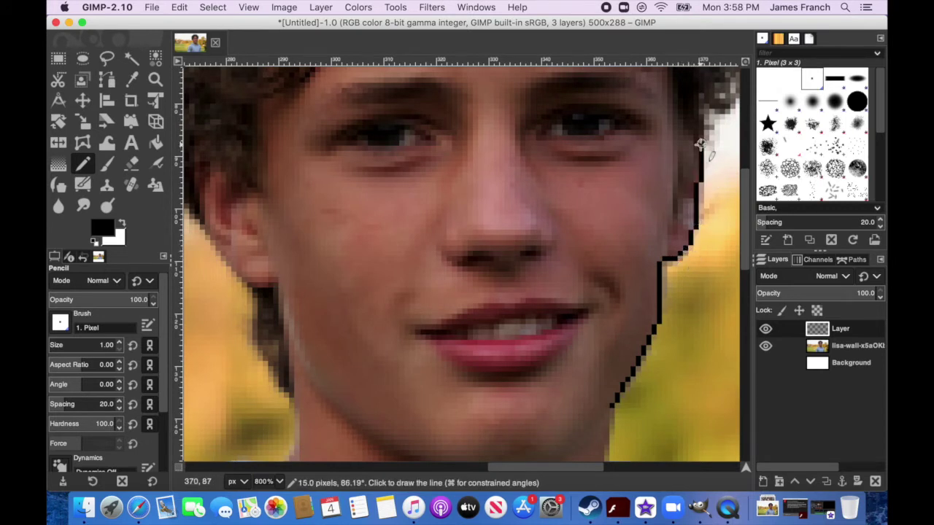
Outline the curly hair on the image-right side of the head, following the loose curls up toward the crown
scroll(671, 269, "up", 10)
scroll(672, 270, "right", 5)
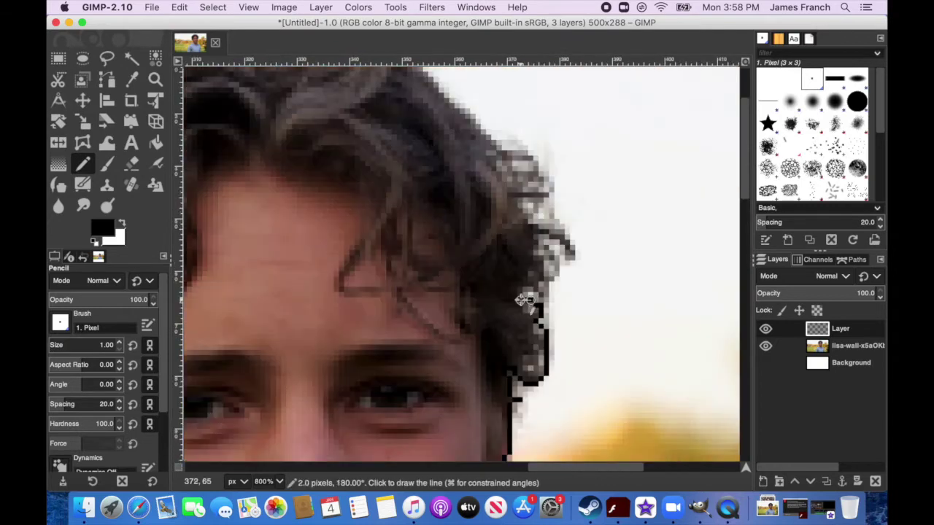
left_click(522, 299, "shift")
left_click(544, 266, "shift")
left_click(556, 271, "shift")
left_click(575, 253, "shift")
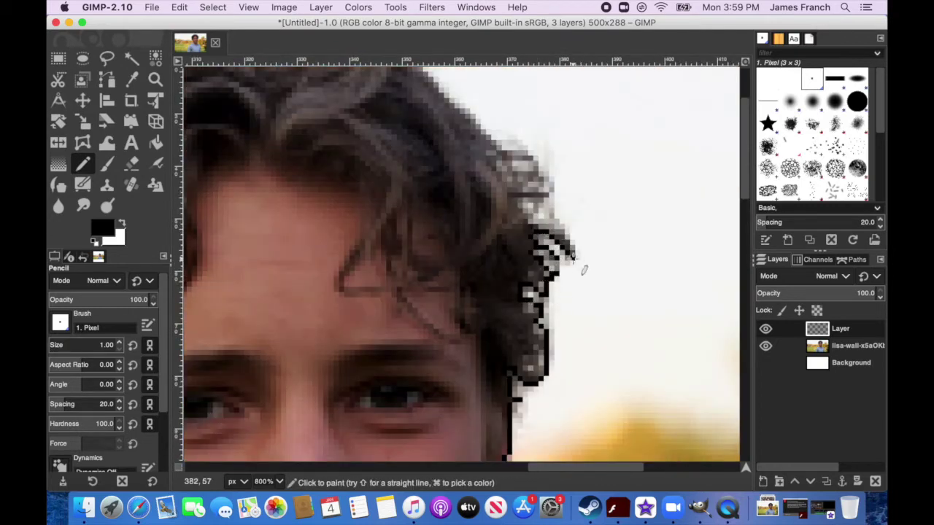
left_click(556, 227, "shift")
left_click(543, 191, "shift")
left_click(503, 152, "shift")
left_click(426, 72, "shift")
left_click_drag(506, 152, 550, 187)
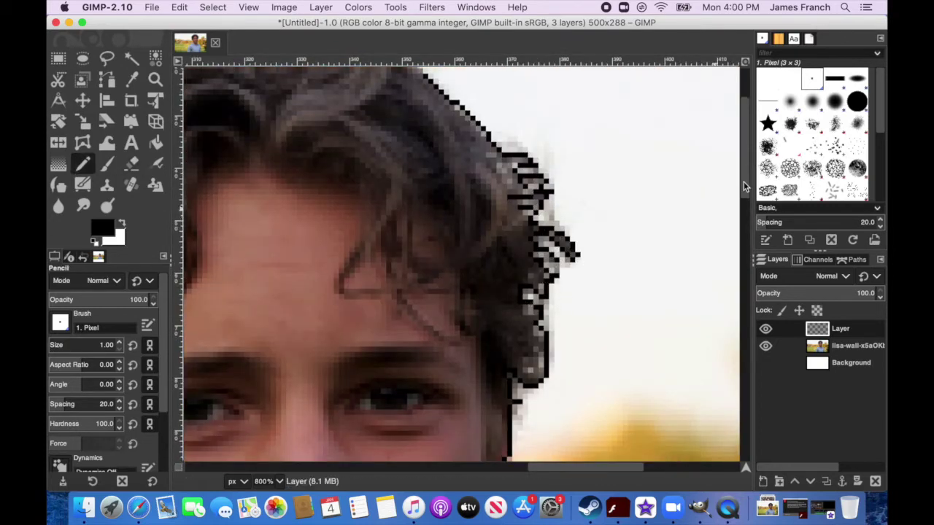
Trace the hair outline across the top of the head
left_click_drag(744, 183, 744, 154)
left_click(328, 122, "shift")
left_click(293, 122, "shift")
left_click(268, 137, "shift")
left_click(232, 122, "shift")
left_click(220, 132, "shift")
left_click(224, 152, "shift")
Continue the hair outline down the image-left side of the head
left_click_drag(586, 467, 487, 467)
left_click(538, 217, "shift")
left_click(440, 308, "shift")
left_click(439, 388, "shift")
left_click(401, 332, "shift")
left_click(440, 433, "shift")
Trace the image-left ear together with the sideburn and the hair around it
left_click_drag(746, 143, 746, 224)
left_click(456, 227, "shift")
left_click(455, 248, "shift")
left_click(540, 265, "shift")
left_click(540, 178, "shift")
left_click(558, 349, "shift")
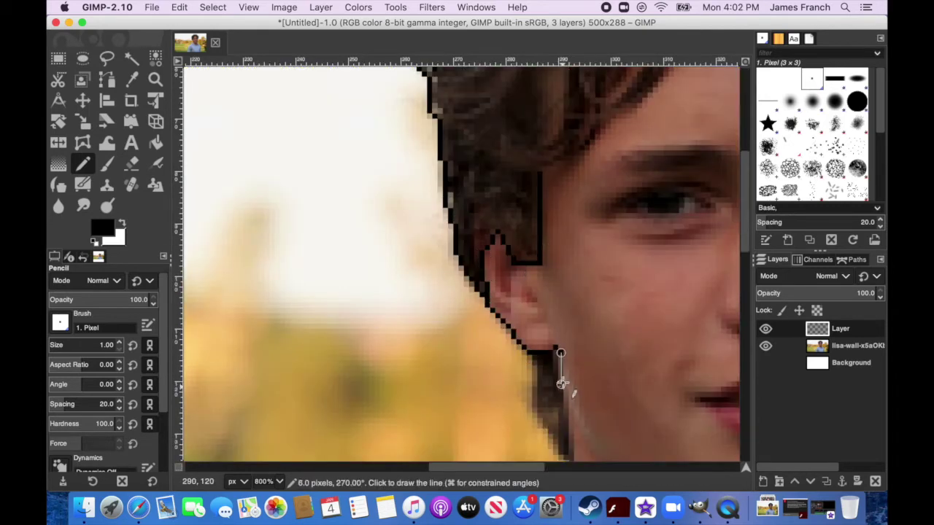
scroll(561, 390, "down", 3)
left_click(557, 367, "shift")
Trace the chin and neck edges and the V-shaped neckline of the hoodie
scroll(566, 379, "down", 4)
left_click(655, 246, "shift")
left_click(722, 277, "shift")
scroll(723, 277, "right", 5)
left_click(456, 334, "shift")
left_click(531, 317, "shift")
left_click(506, 153, "shift")
left_click(450, 132, "shift")
left_click(275, 89, "shift")
scroll(274, 89, "up", 5)
left_click(448, 258, "shift")
Trace the upper and outer edge of the hood on the image-left side of the neck
left_click(429, 390)
left_click(334, 406, "shift")
left_click(240, 419, "shift")
left_click_drag(745, 240, 745, 306)
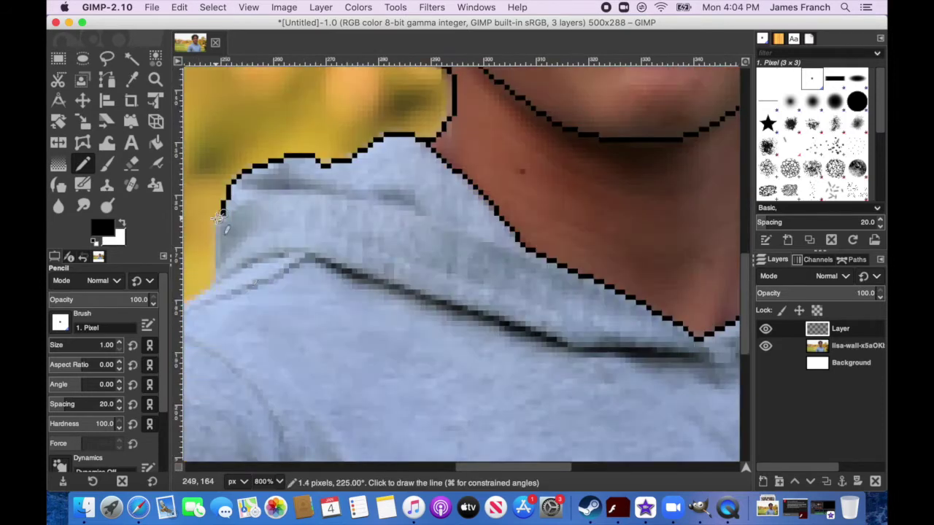
left_click(222, 291, "shift")
Outline the image-left shoulder and sleeve down to the image's lower edge, including the sleeve's inner line
left_click_drag(513, 467, 449, 467)
left_click_drag(744, 303, 745, 407)
left_click(292, 242, "shift")
left_click(280, 436, "shift")
left_click(534, 442)
left_click(602, 298, "shift")
Trace the hoodie's shoulder edge on the image-right side
left_click_drag(449, 467, 610, 467)
left_click_drag(744, 408, 744, 309)
left_click(498, 237, "shift")
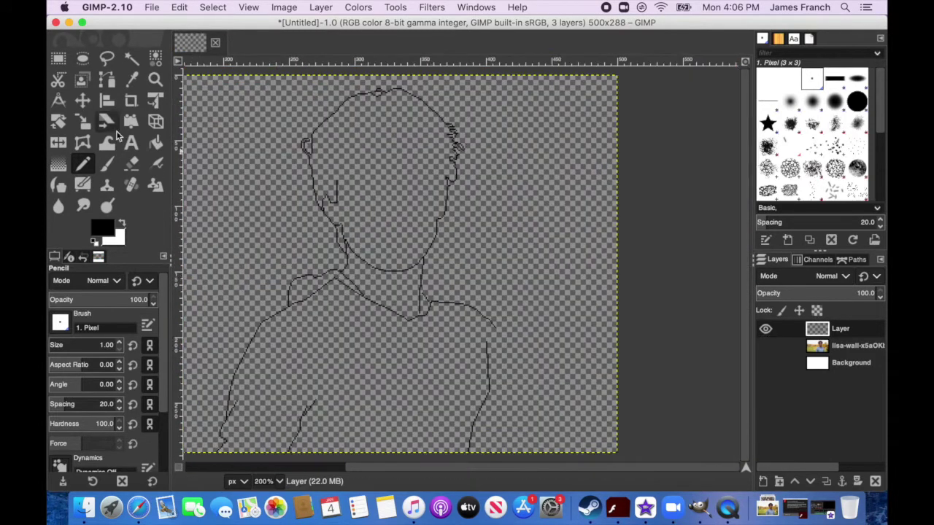
Clean up stray parts of the line drawing with the Eraser tool
left_click(132, 163)
scroll(288, 266, "up", 4)
left_click(590, 402)
left_click(501, 290, "shift")
left_click(334, 320, "shift")
left_click(290, 431, "shift")
Show the photo layer again and pencil in the missing outline of the image-right shoulder
left_click(83, 164)
left_click_drag(498, 467, 590, 467)
left_click(765, 345)
left_click(712, 287, "shift")
mouse_move(745, 299)
left_mouse_down()
mouse_move(745, 405)
mouse_move(745, 216)
left_mouse_up()
left_click(717, 427, "shift")
Trace the inner hairline from the image-right sideburn up around the curls and across the forehead
left_click(469, 370)
left_click(459, 230, "shift")
left_click(435, 178, "shift")
left_click_drag(744, 180, 744, 147)
left_click(386, 311, "shift")
left_click(319, 293, "shift")
left_click(303, 188, "shift")
left_click(240, 153, "shift")
Outline the small patches of skin visible between the image-right forehead curls
left_click(349, 254)
left_click(364, 280, "shift")
left_click(396, 226)
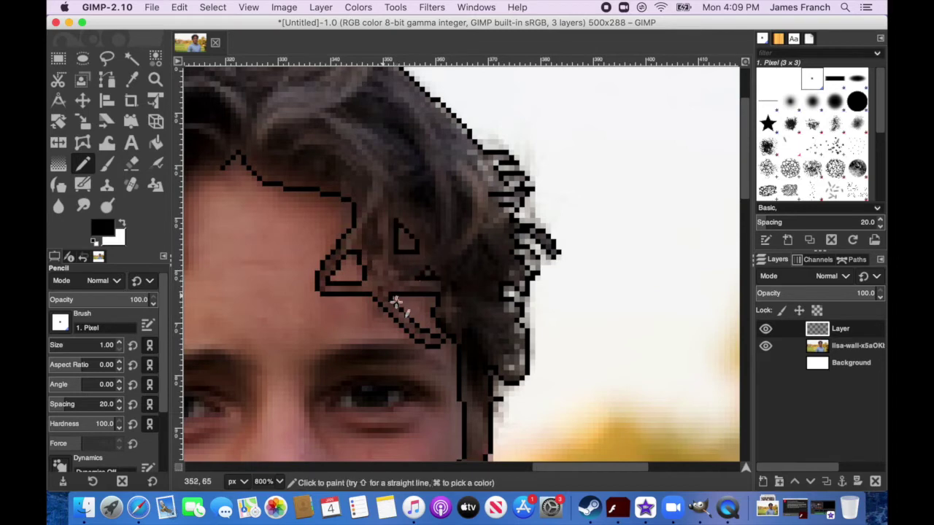
Trace the hairline and curls on the image-left side of the forehead
scroll(430, 269, "left", 4)
left_click(479, 236, "shift")
left_click(421, 313, "shift")
left_click(442, 241, "shift")
left_click(363, 302, "shift")
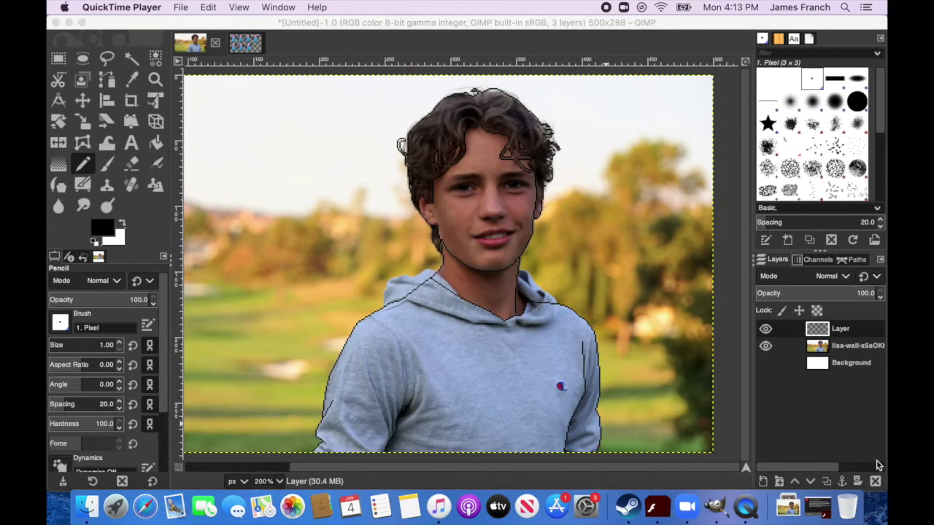
Hide the photo layer and show the white Background layer behind the line drawing
left_click(766, 348)
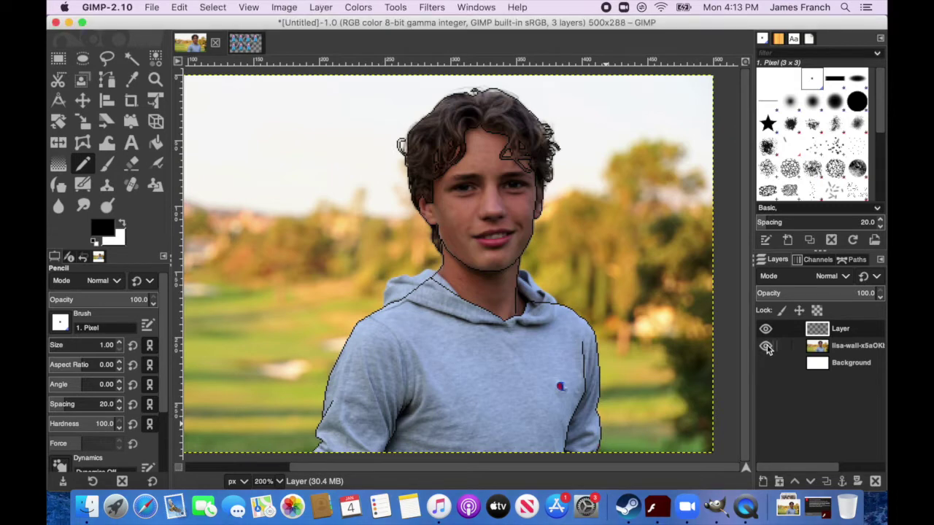
left_click(766, 347)
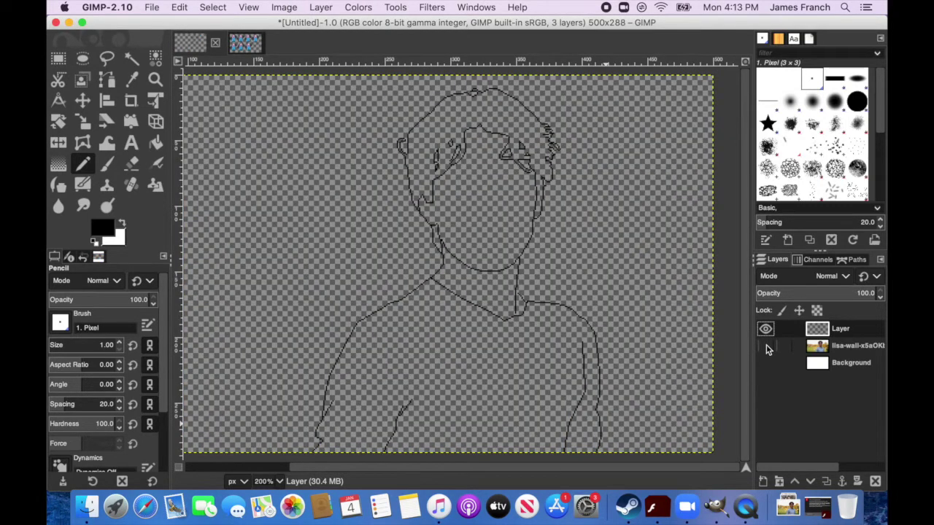
left_click(767, 363)
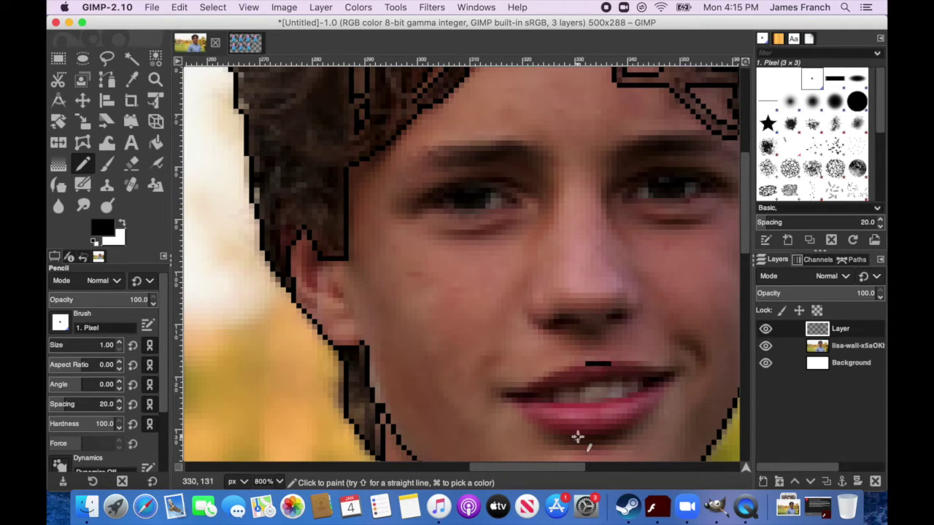
Pencil a straight line about 6 pixels long beneath the lower lip and short straight lines under the nose for the nostrils
key("shift")
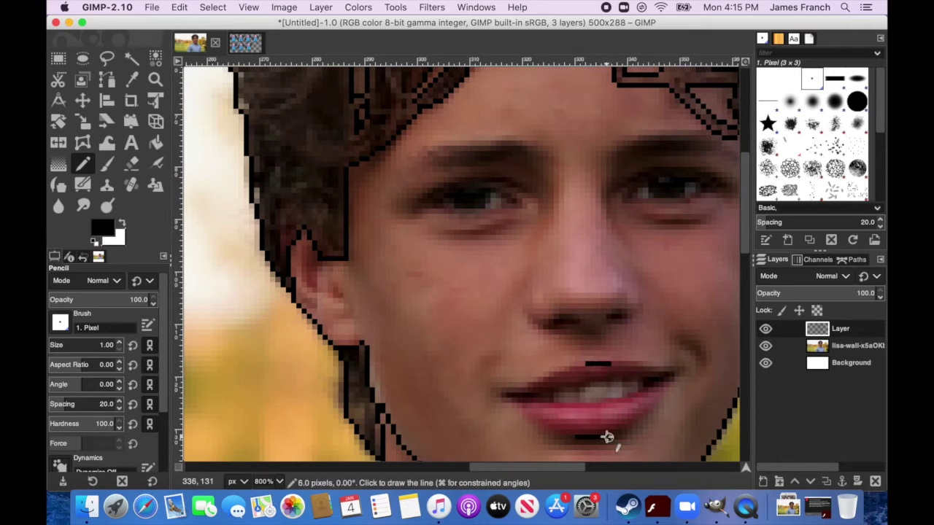
left_click(607, 437, "shift")
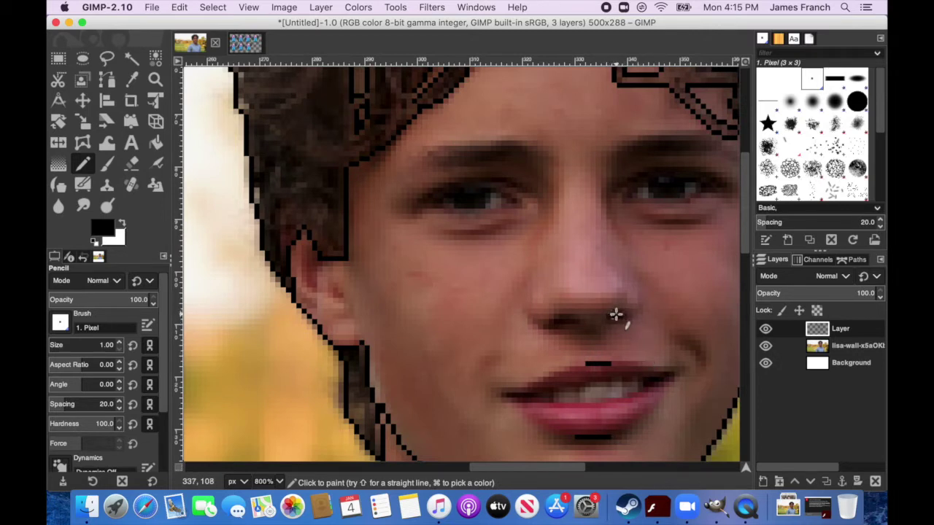
key("shift")
left_click(561, 322, "shift")
Pencil the curved outer edges of both nose wings and check the drawing with the photo layer hidden
left_click_drag(534, 281, 540, 275)
left_click(543, 276)
left_click_drag(635, 295, 625, 275)
left_click(765, 346)
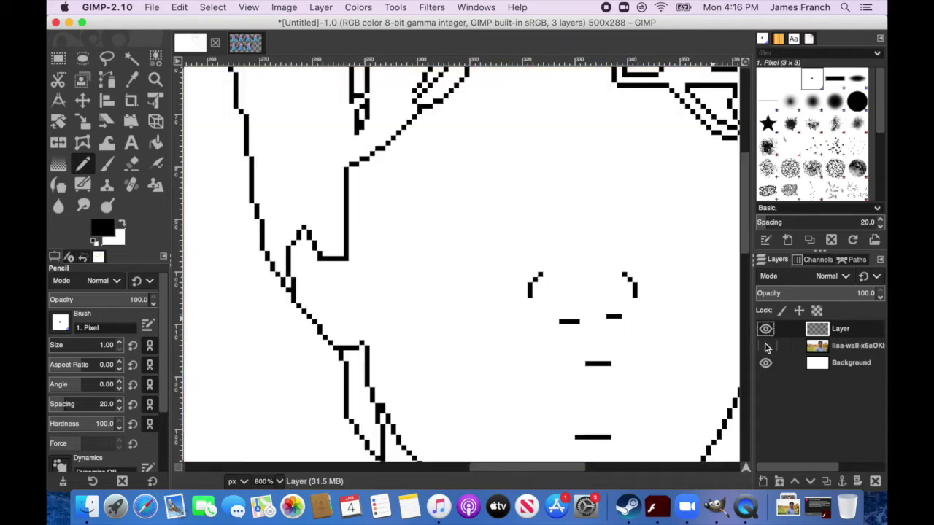
left_click(765, 346)
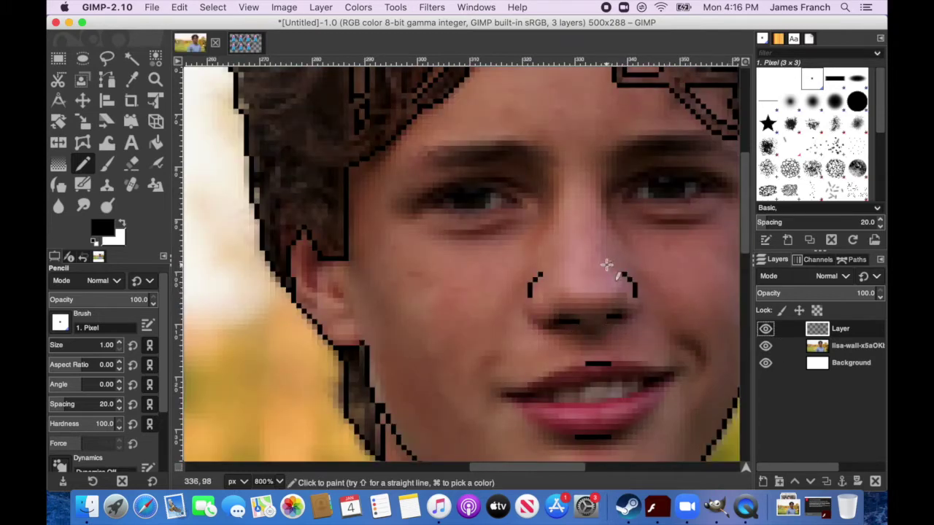
Draw short lines on both sides of the nose bridge above the nose wings
left_click(606, 265)
left_click(603, 249, "shift")
left_click(561, 260)
left_click(561, 244, "shift")
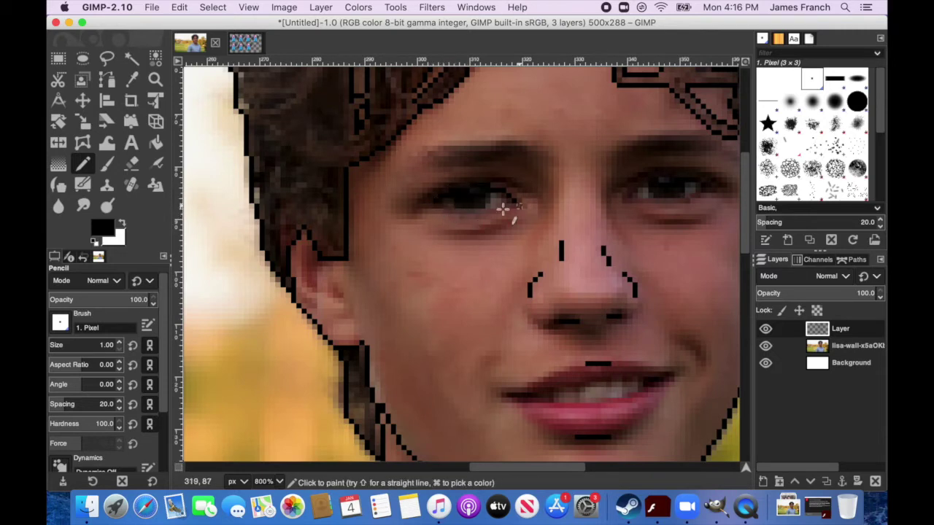
Outline the image-left eyebrow and eye over the photo, checking the lines with the photo layer hidden
left_click_drag(522, 152, 499, 143)
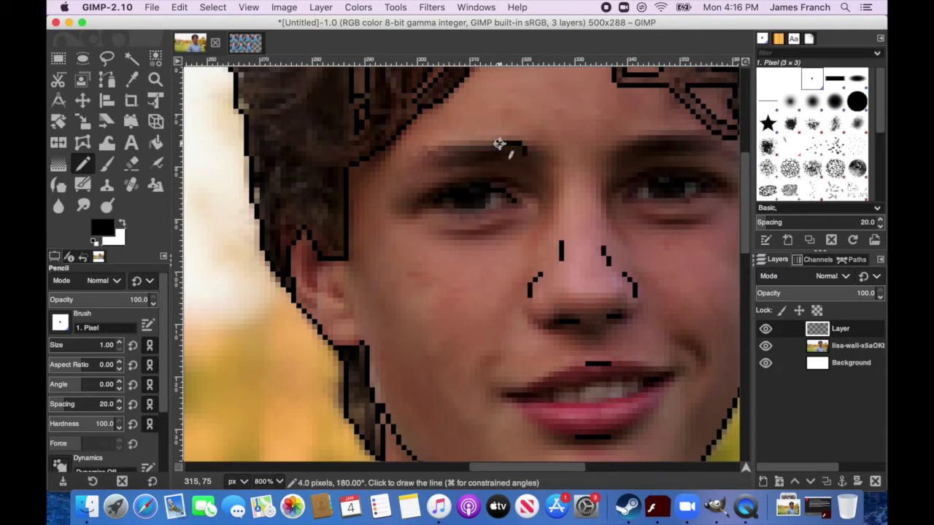
left_click(765, 346)
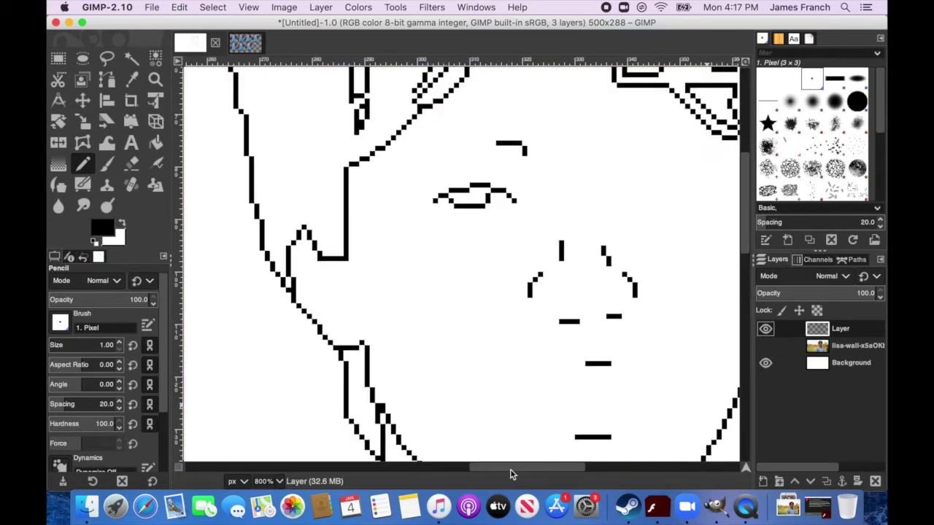
left_click_drag(510, 469, 529, 469)
left_click(767, 346)
mouse_move(421, 169)
left_mouse_down()
mouse_move(351, 167)
mouse_move(404, 147)
left_mouse_up()
Trace the upper lid and iris of the image-right eye with connected straight pencil lines
left_click(537, 197)
left_click(556, 181, "shift")
left_click(610, 175, "shift")
left_click(627, 185, "shift")
left_click(559, 192, "shift")
Trace the line between the lips and the outline of the teeth opening
left_click_drag(411, 395, 459, 396)
left_click(501, 380, "shift")
left_click(547, 380, "shift")
left_click_drag(553, 391, 444, 400)
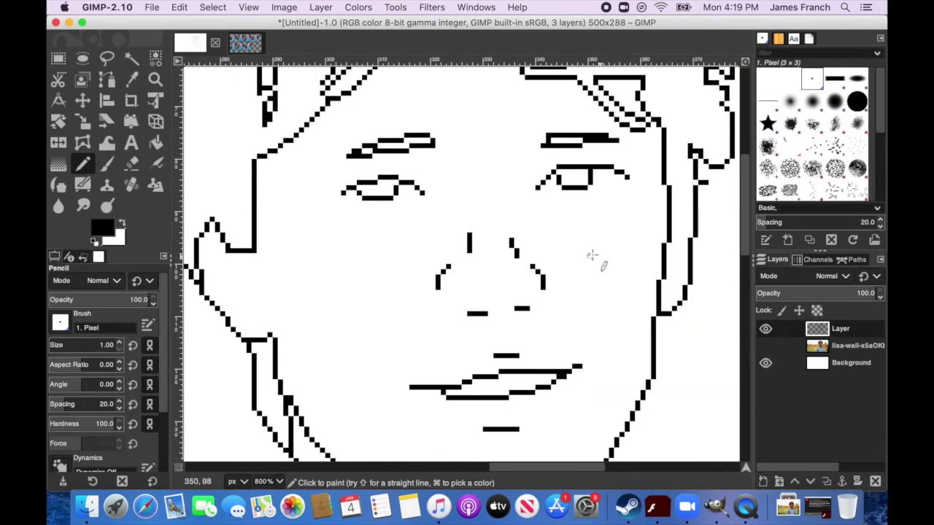
Switch to the NEW KD thinks SS.xcf sprite sheet and examine the coloured character drawings at 800% and 200% zoom
left_click(245, 43)
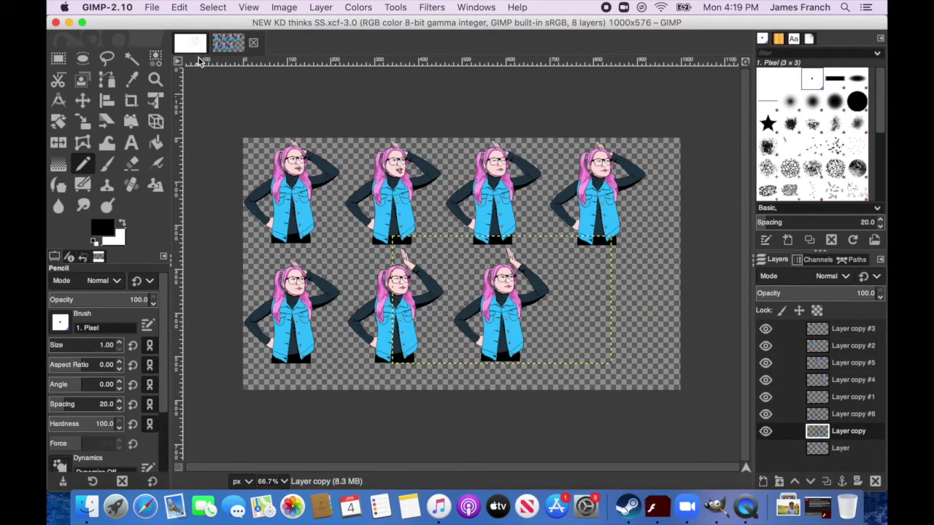
left_click(284, 481)
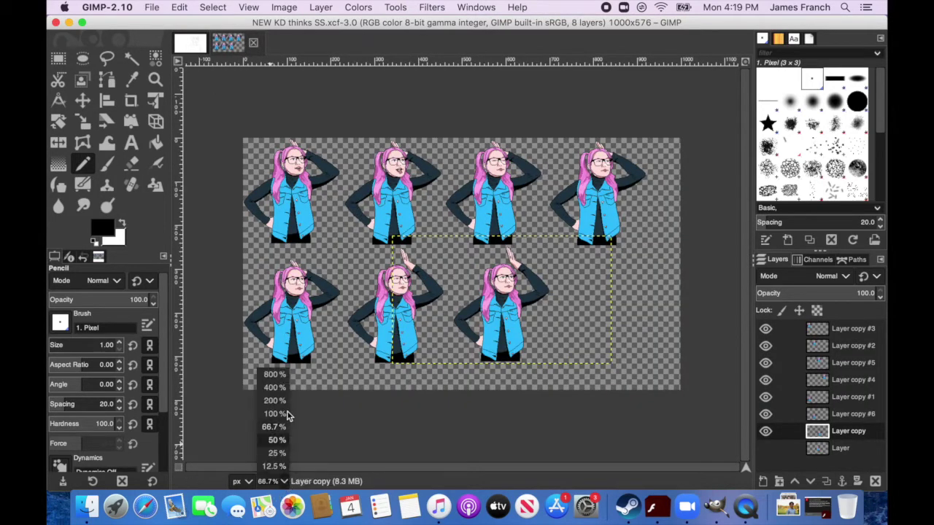
left_click(275, 374)
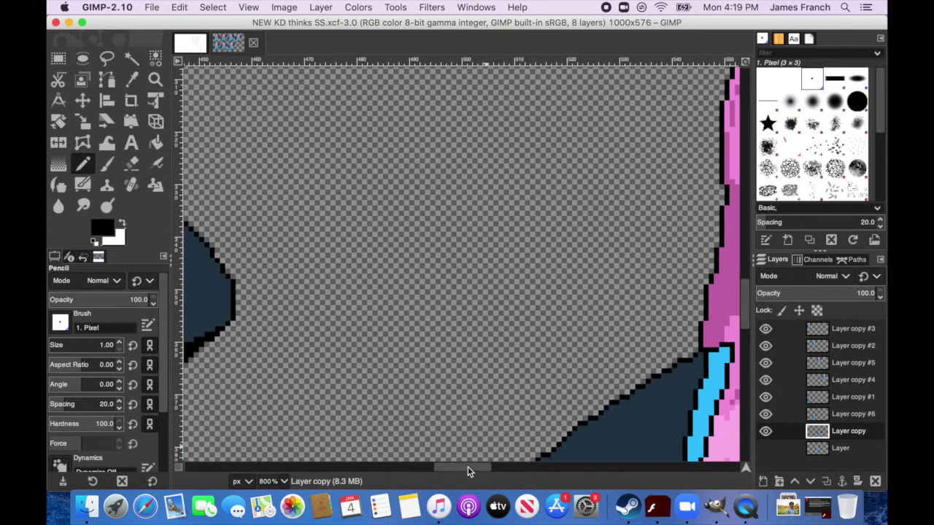
left_click_drag(468, 466, 355, 466)
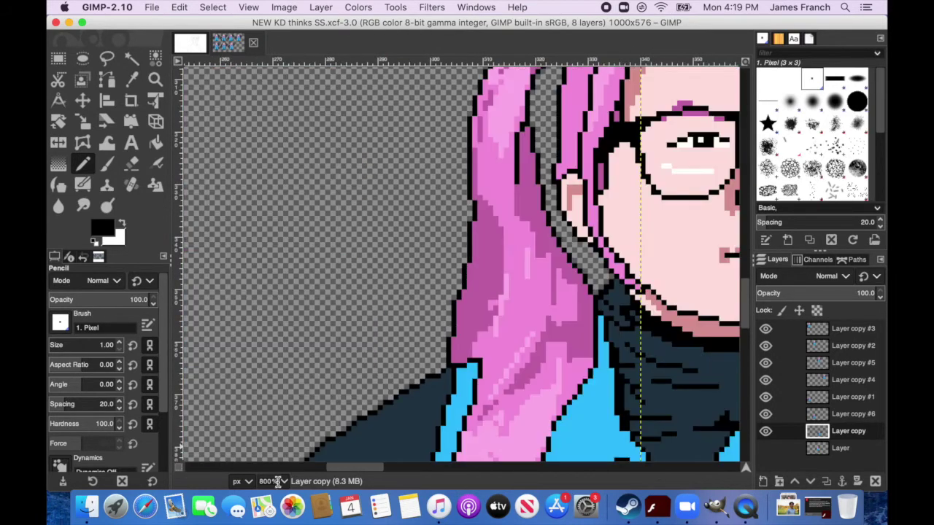
left_click(277, 482)
left_click(275, 404)
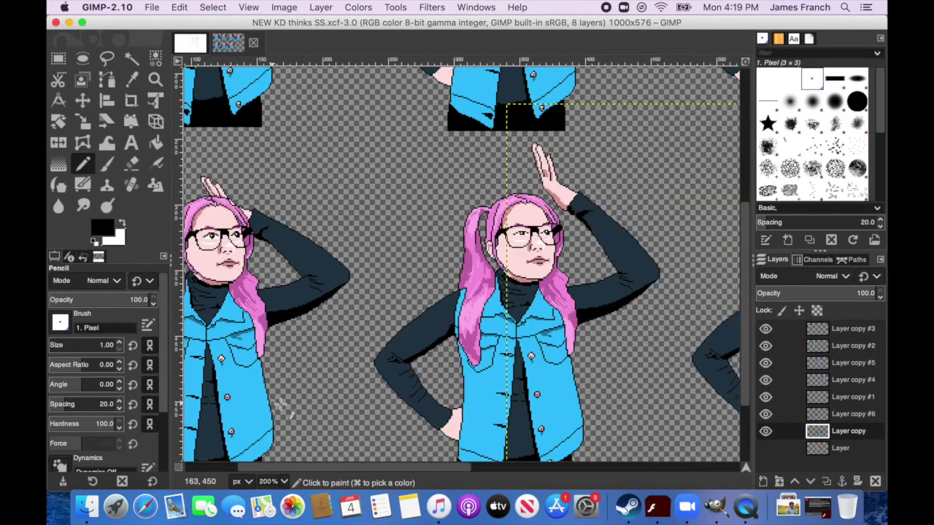
left_click_drag(744, 259, 744, 117)
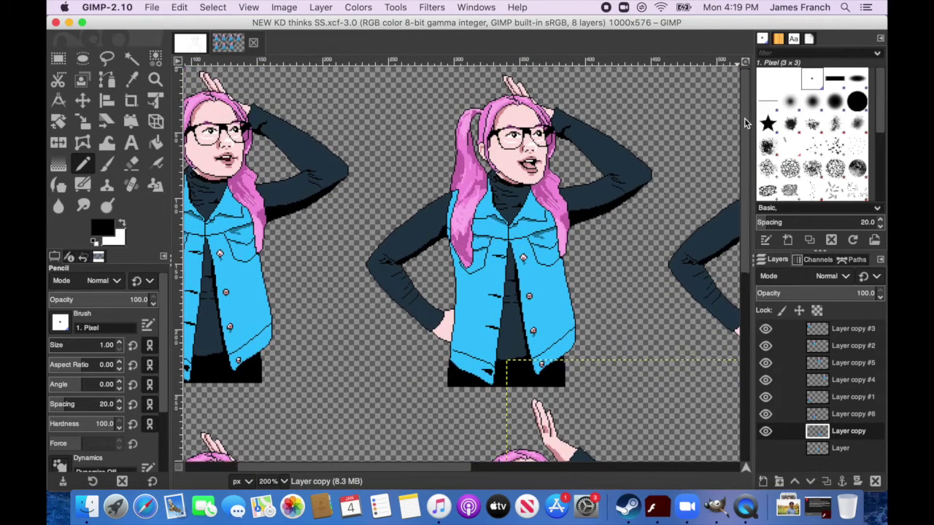
left_click_drag(318, 472, 245, 475)
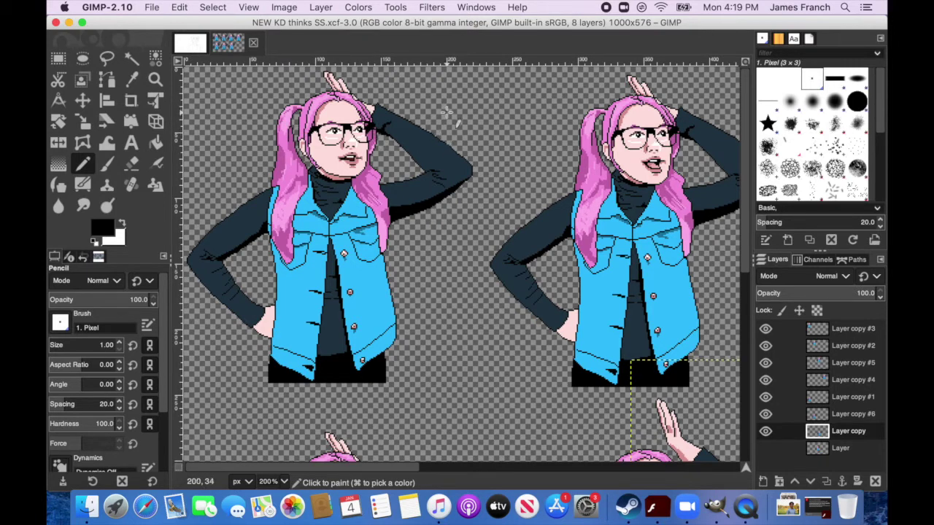
Pick the pale pink skin colour from the character on Layer copy #3 and bucket-fill the portrait's face with it
key("o")
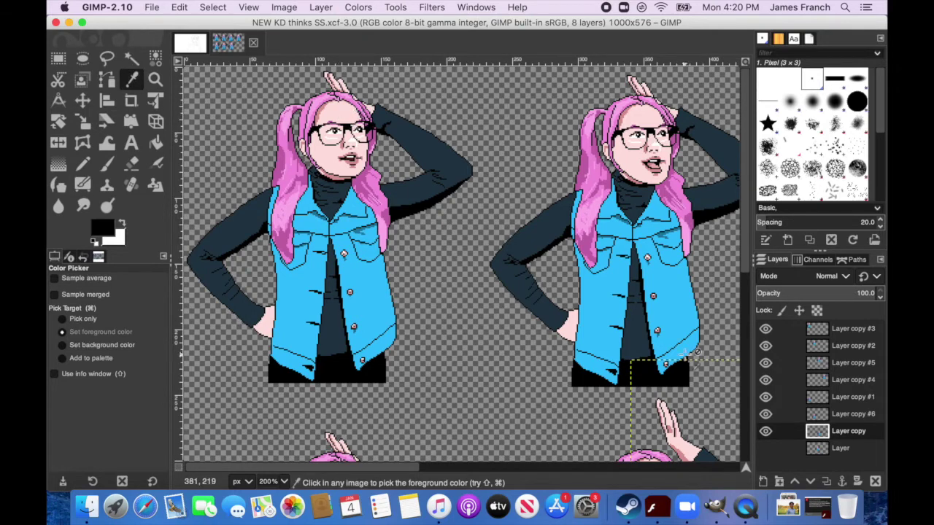
left_click(853, 331)
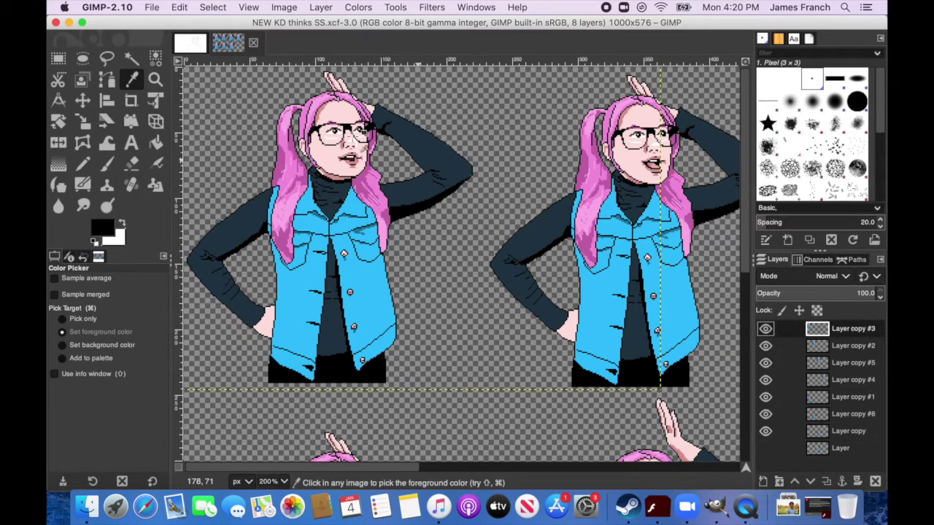
left_click(341, 111)
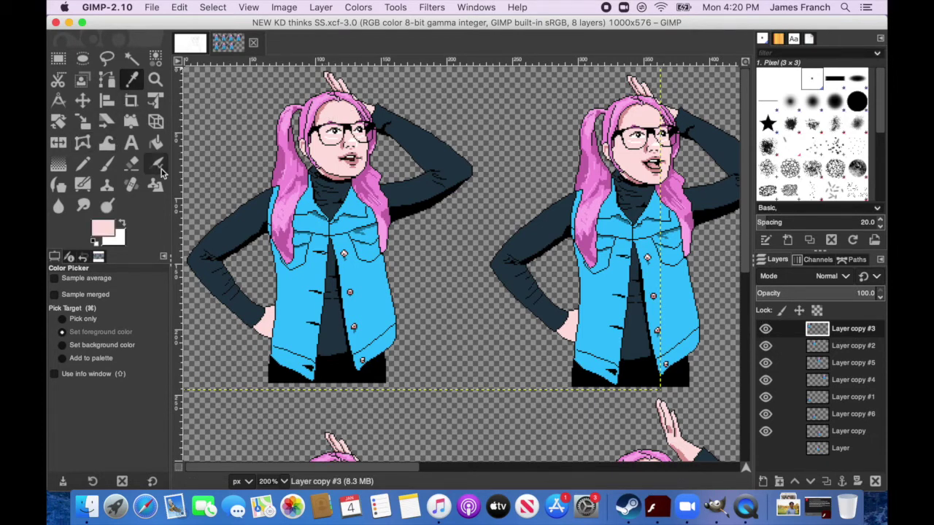
left_click(155, 142)
left_click(190, 42)
left_click(325, 267)
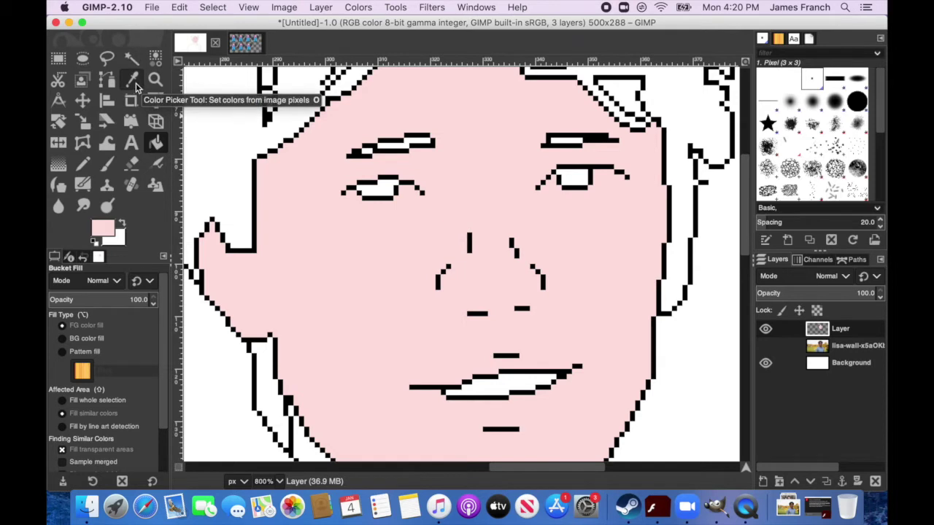
left_click(394, 7)
mouse_move(417, 35)
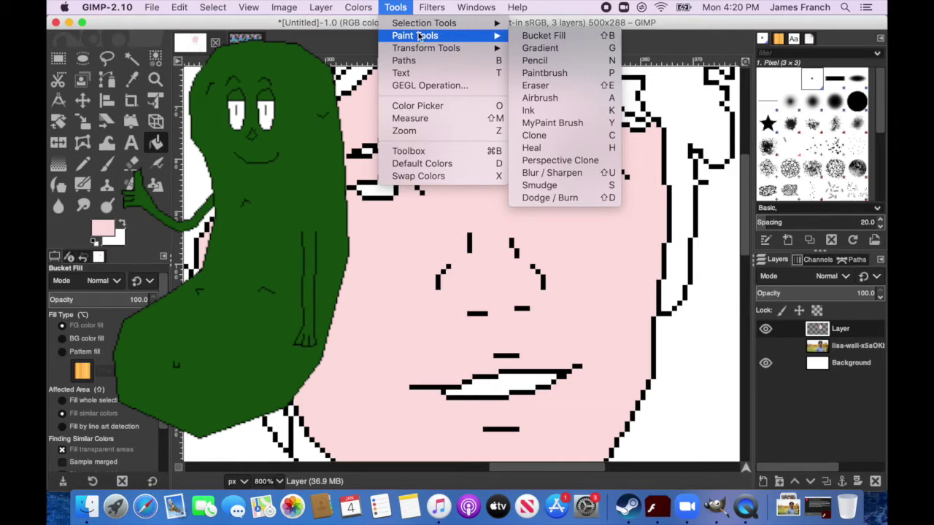
Pick the darker pink shading colour from the first character's face in the sprite sheet as the foreground colour
left_click(243, 45)
left_click(243, 45)
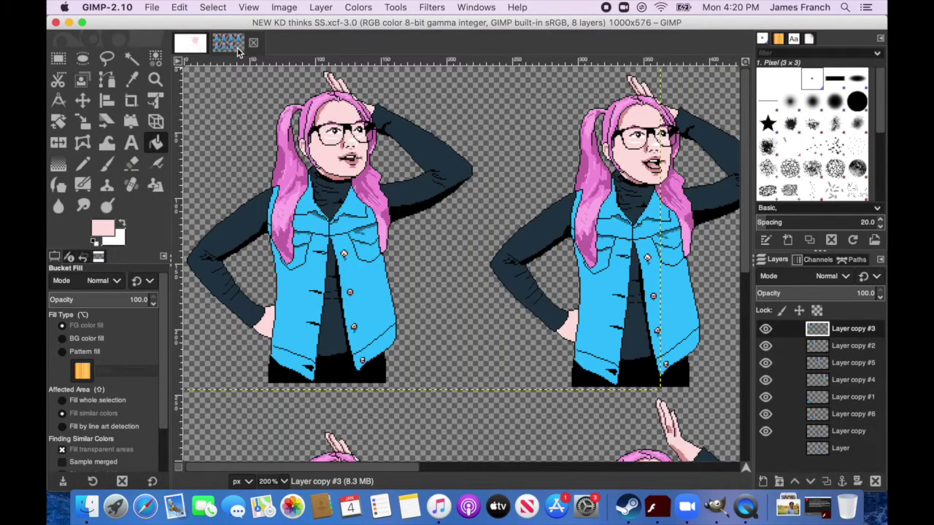
left_click(132, 79)
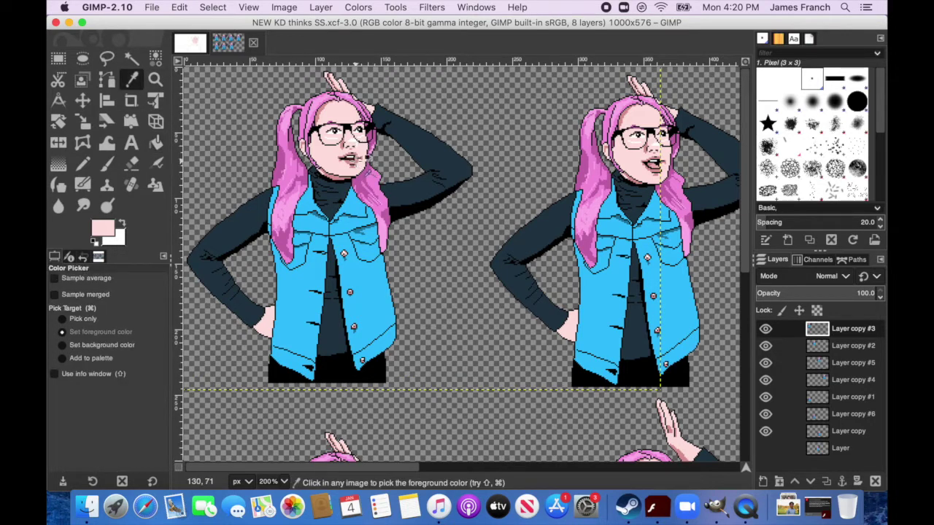
left_click(363, 158)
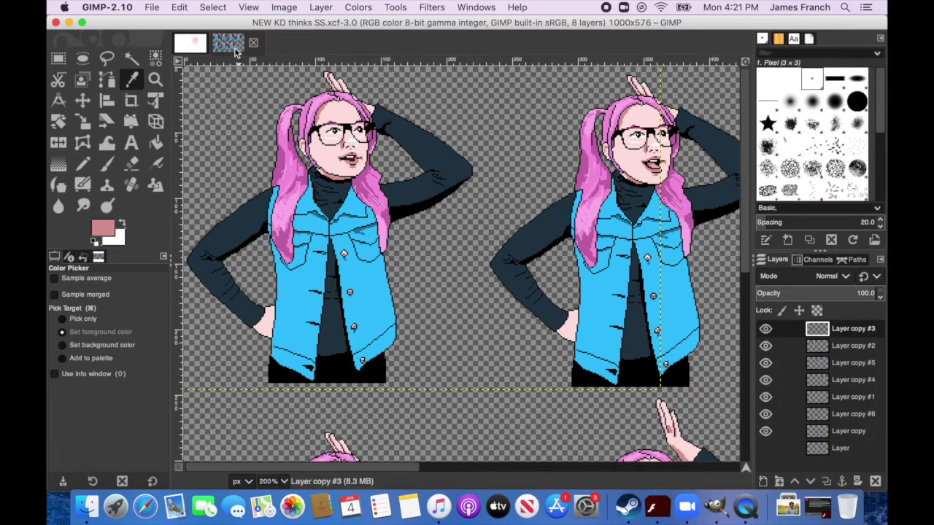
Return to the portrait, move the drawing layer below the photo layer and pencil the lips in the darker pink
left_click(191, 45)
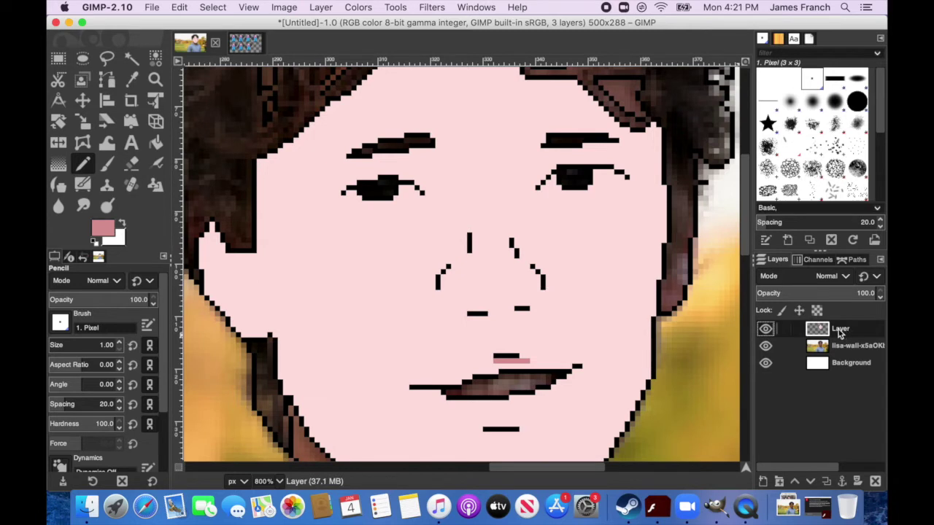
left_click_drag(838, 338, 843, 360)
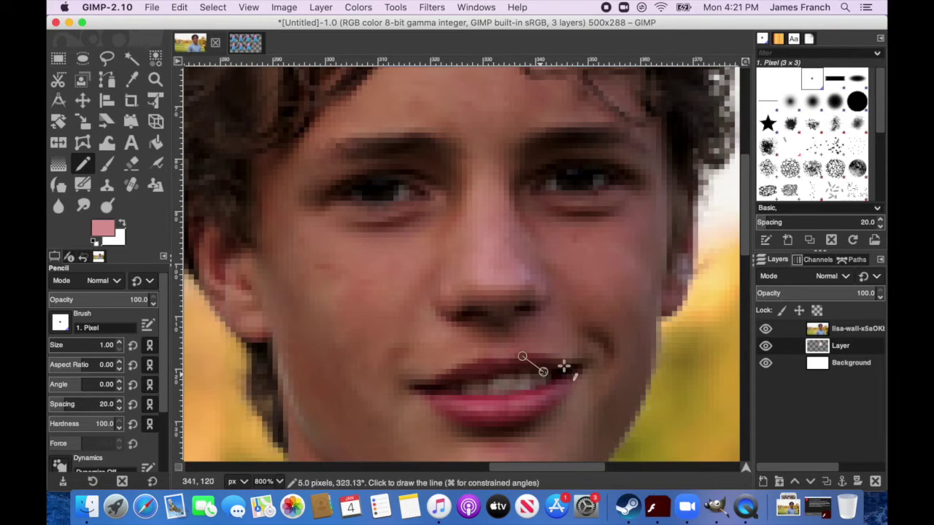
left_click(512, 362)
left_click(476, 362)
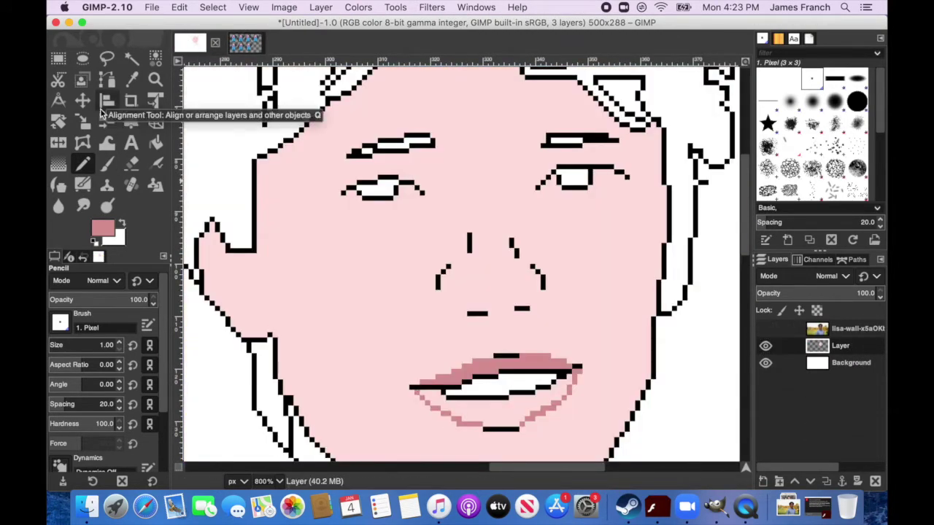
Reset the foreground colour to black and thicken the line beneath the lower lip, using the photo layer for reference
left_click(94, 243)
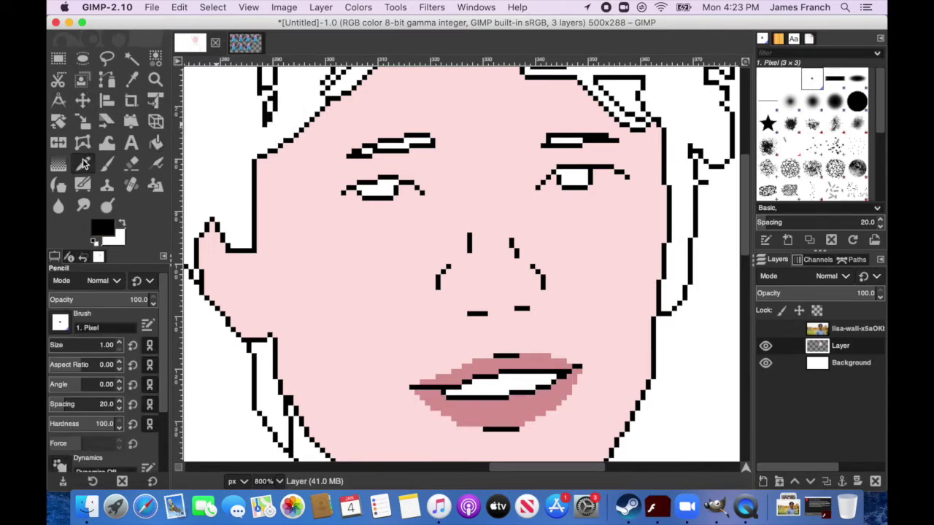
left_click(765, 329)
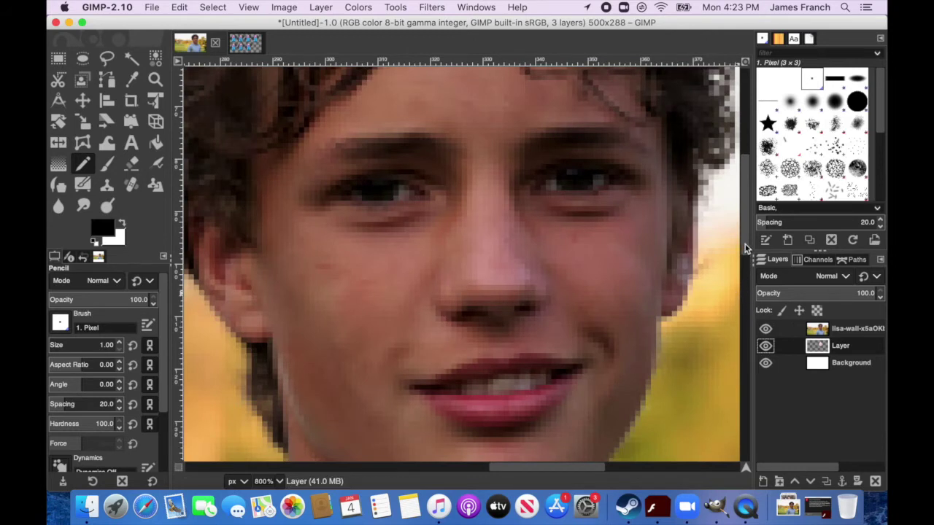
scroll(744, 248, "down", 5)
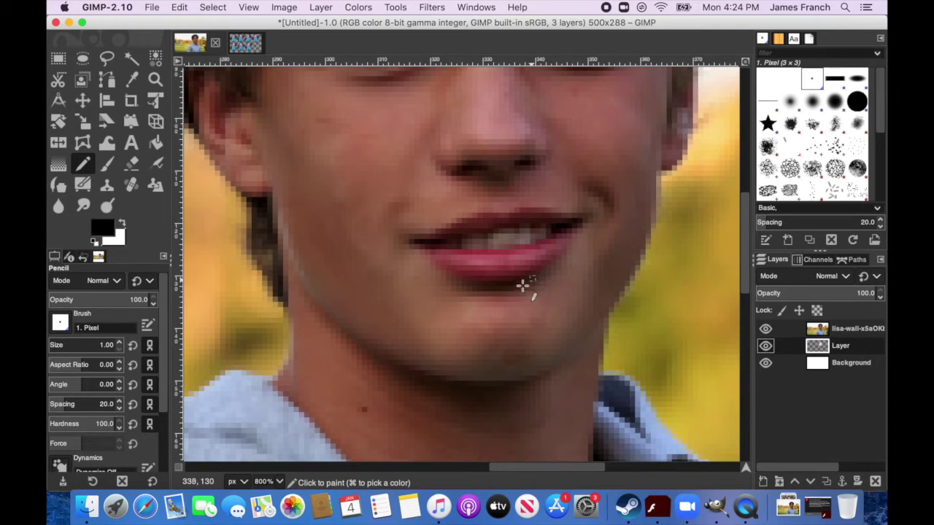
left_click(766, 328)
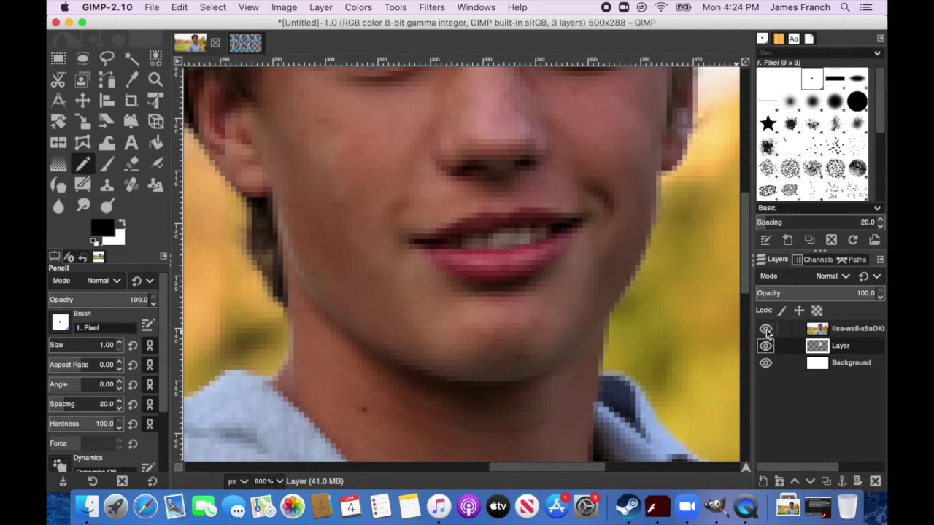
left_click(527, 289, "shift")
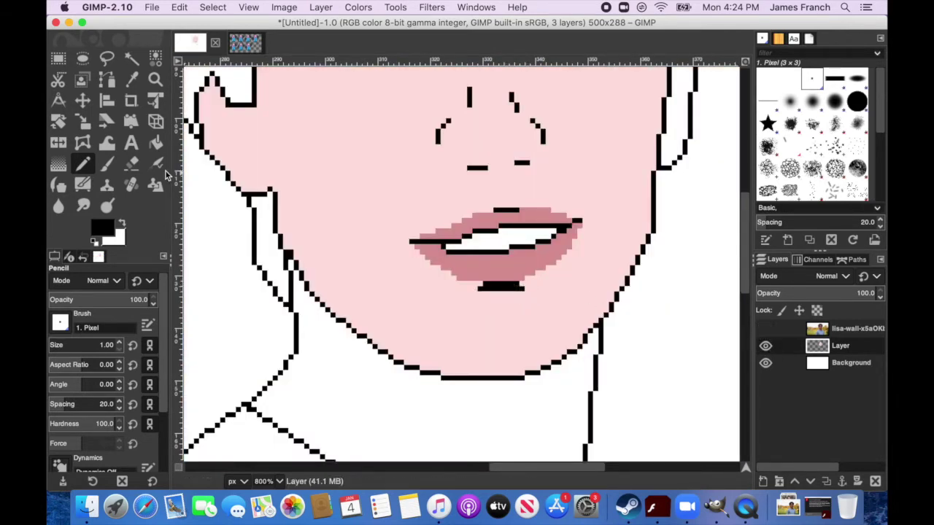
Pick the dark pink of the lower lip as the foreground colour
left_click(132, 80)
left_click(459, 264)
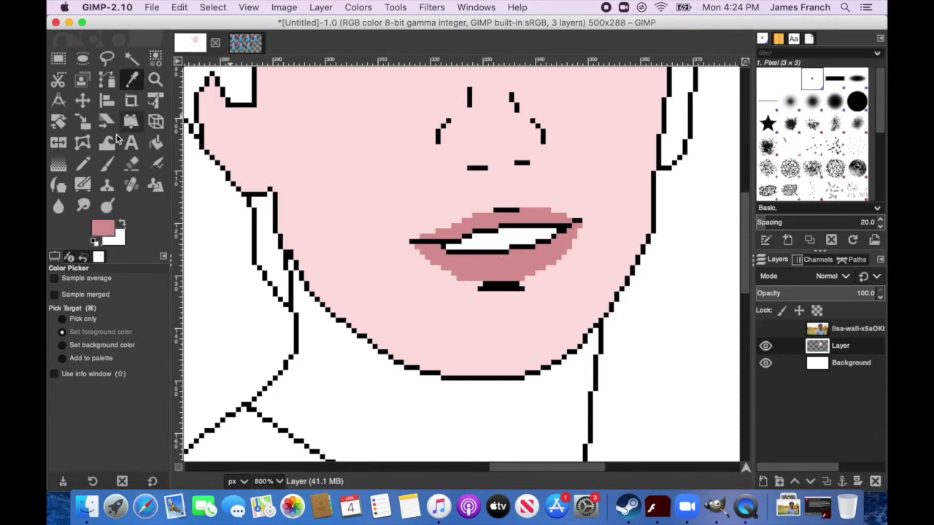
Pencil a straight dark pink shadow strip along the lower edge of the black line beneath the lower lip
left_click(82, 164)
left_click(480, 289)
left_click(526, 289, "shift")
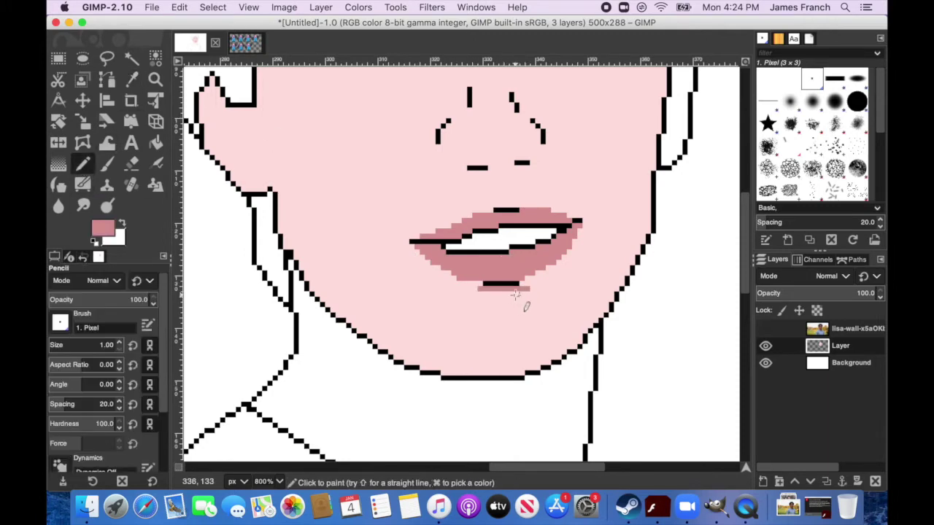
Pencil a small dark pink shadow patch beneath the nose, between the nostrils, using the photo layer for reference
left_click(766, 329)
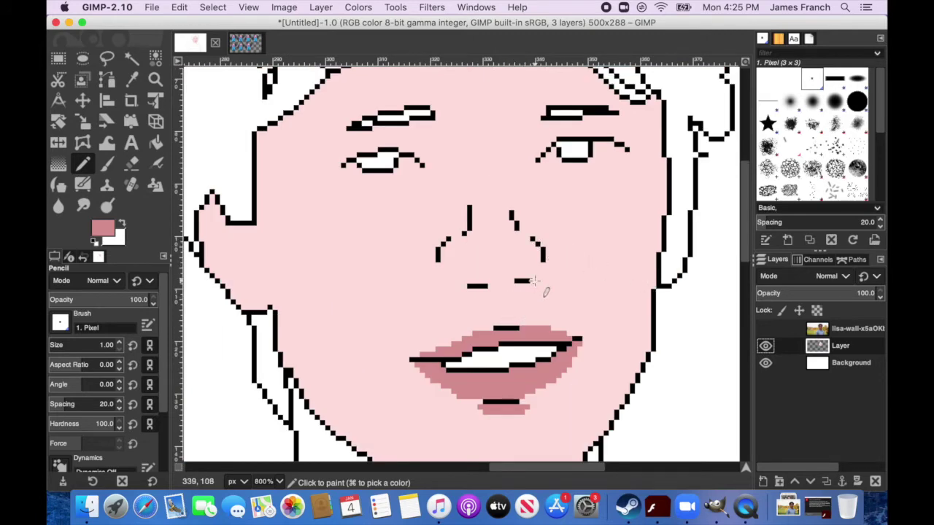
left_click(766, 329)
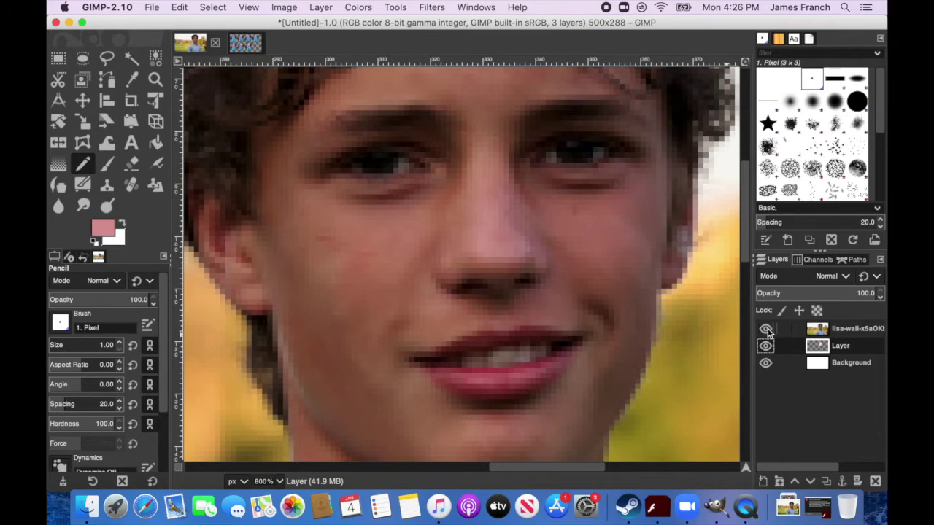
left_click(766, 329)
left_click(766, 329)
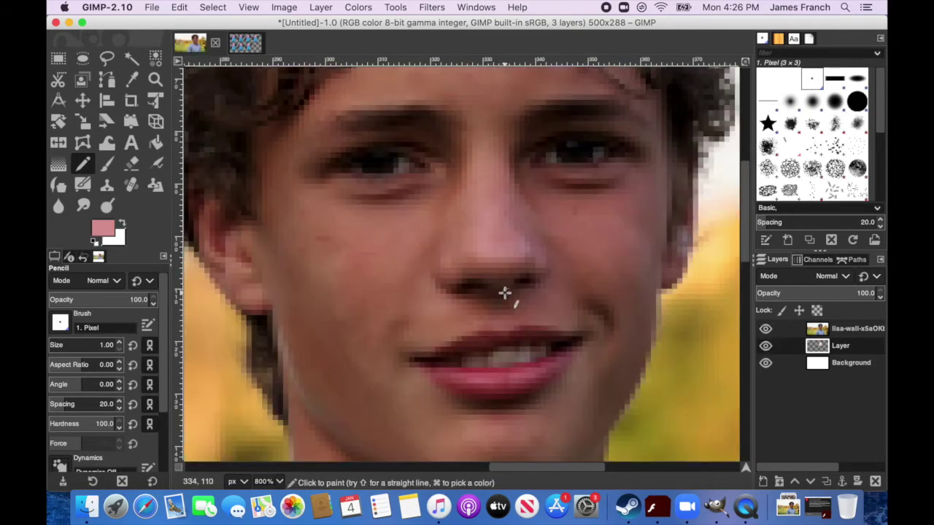
left_click(766, 329)
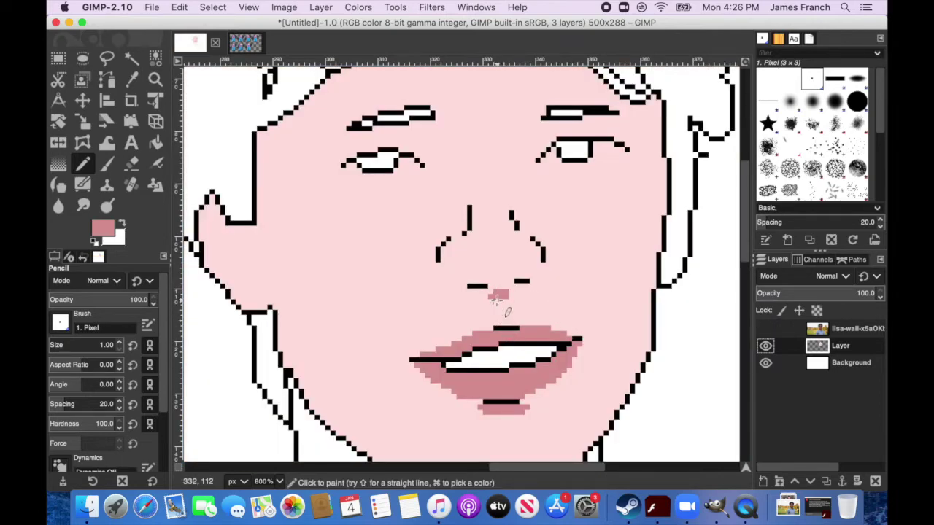
left_click(766, 329)
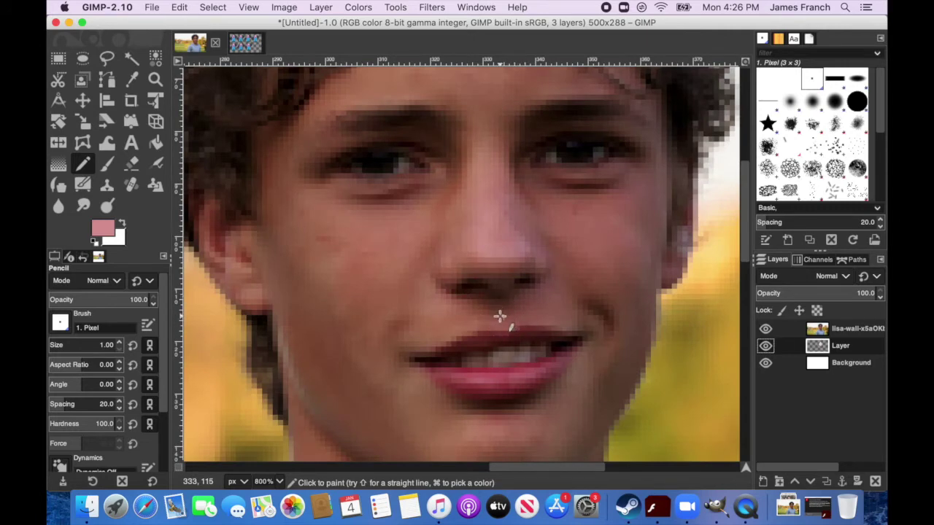
left_click(765, 329)
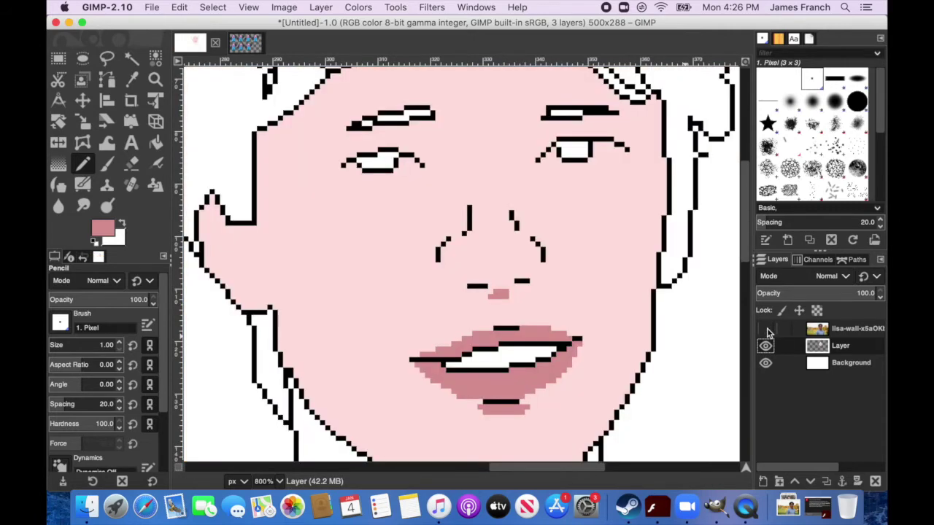
Pencil short dark pink smile creases on the cheeks beside both mouth corners, following the photo layer
left_click(765, 329)
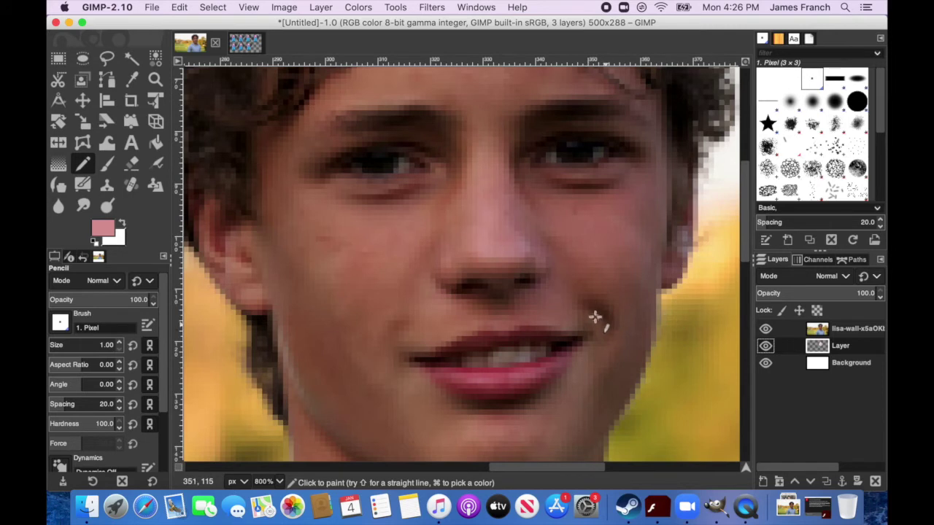
key("shift")
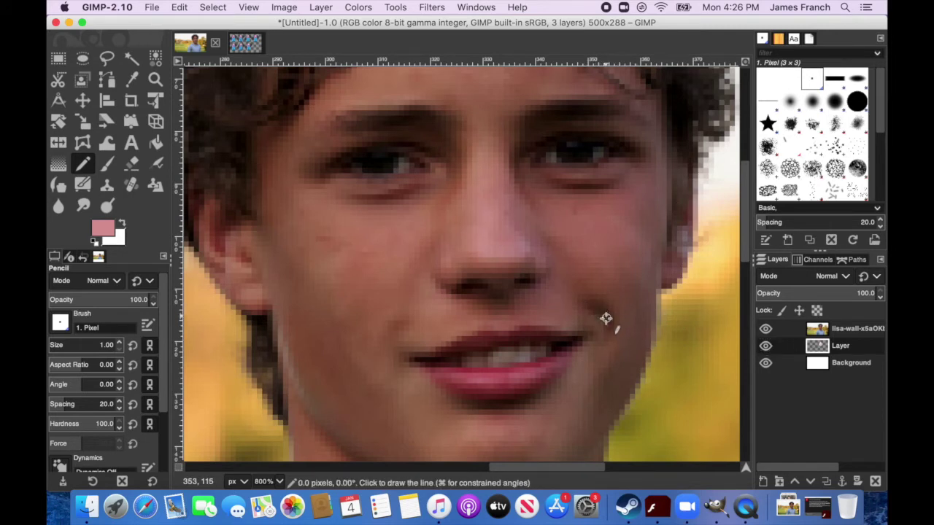
left_click(605, 314, "shift")
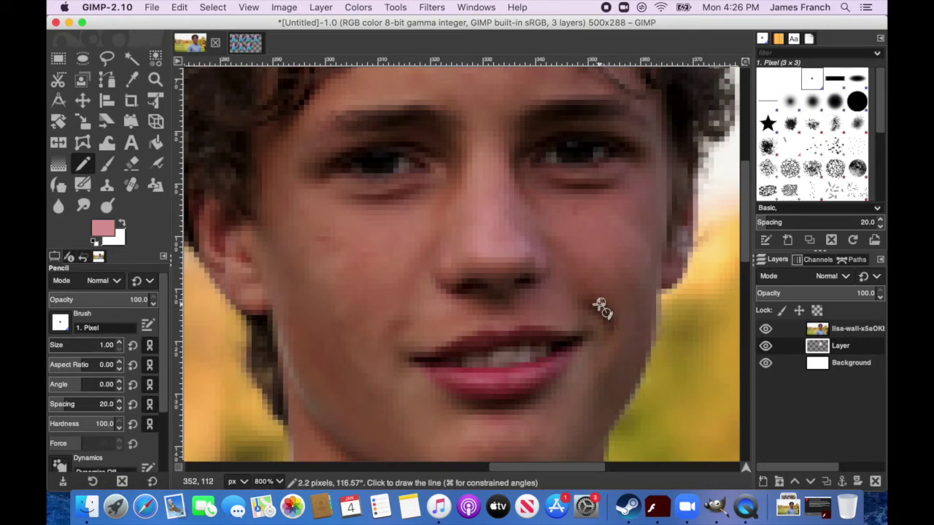
key("shift")
left_click(766, 330)
left_click(766, 329)
key("shift")
key("shift")
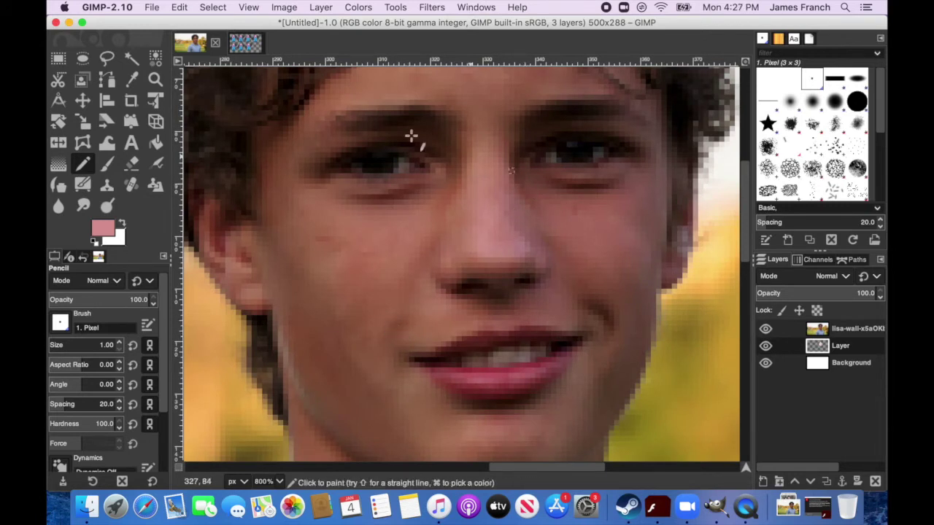
left_click(766, 329)
left_click(766, 330)
left_click(765, 330)
left_click(766, 330)
Pencil a dark pink shadow along the outer side of the left nostril
key("shift")
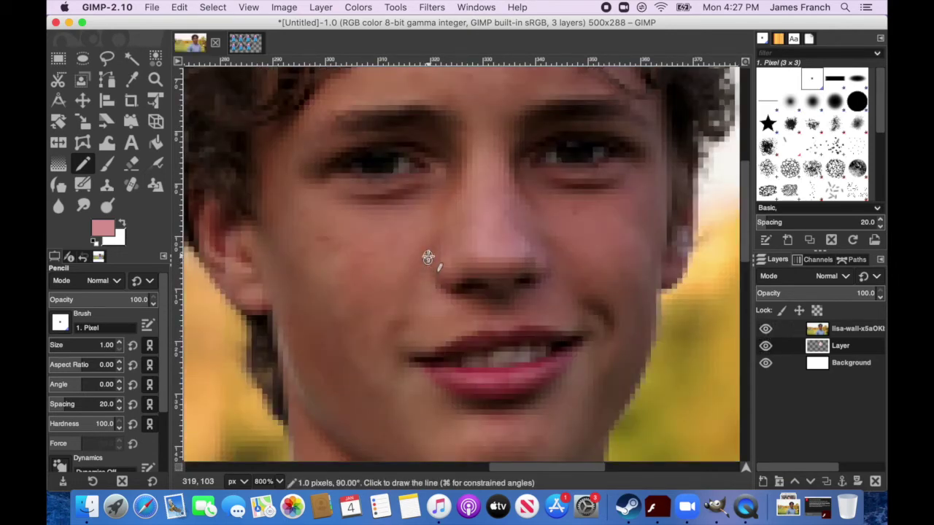
left_click(766, 330)
key("shift")
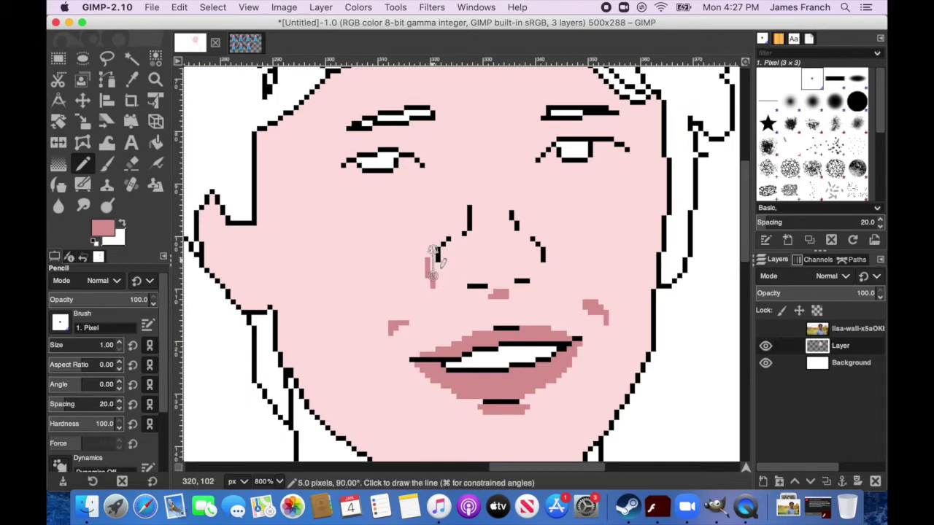
left_click(434, 252, "shift")
left_click_drag(427, 251, 425, 270)
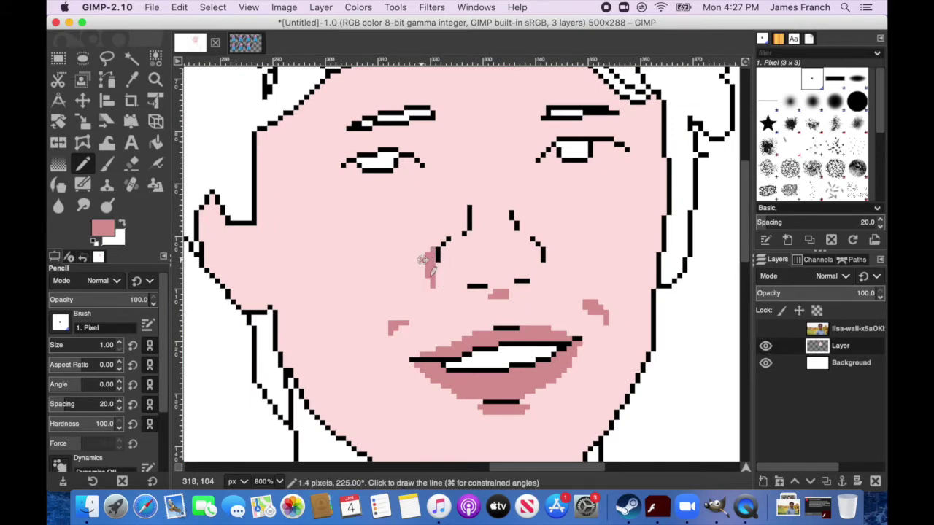
Pencil a matching dark pink shadow along the outer side of the right nostril, using the photo layer for reference
left_click(765, 329)
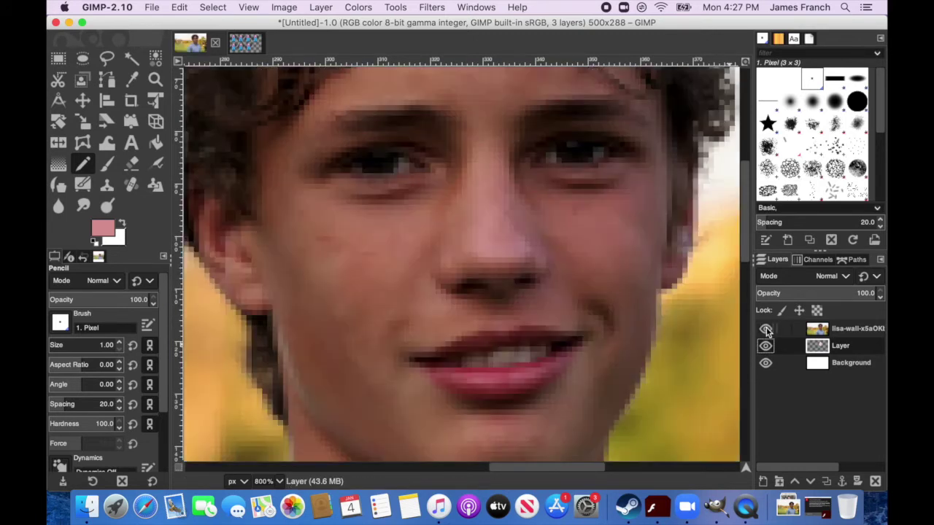
left_click(766, 329)
left_click(765, 329)
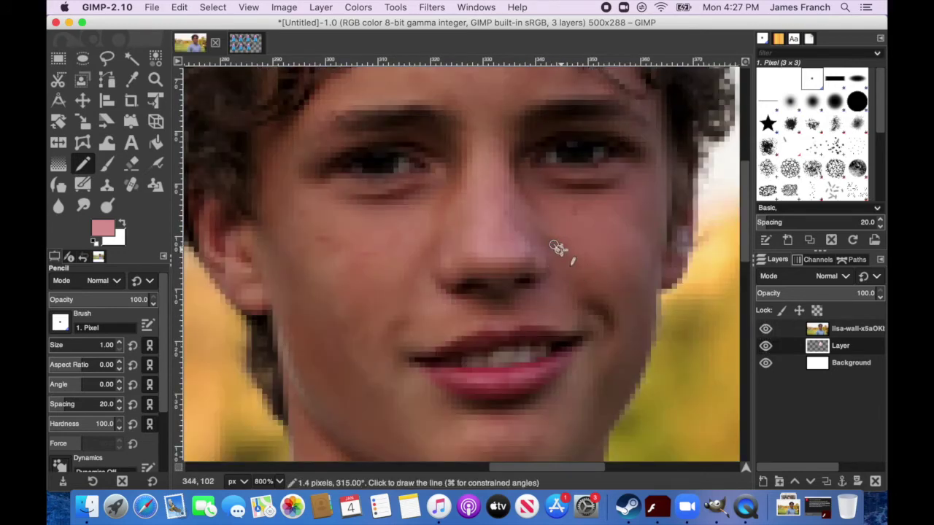
left_click(766, 329)
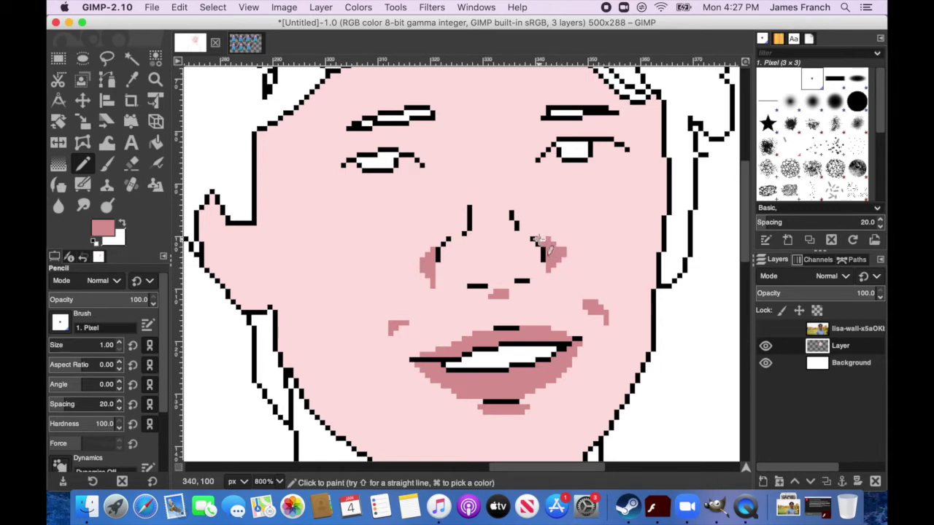
Pick the light pink skin colour from the face and trim the edge of the shadow beside the right nostril
left_click(132, 78)
left_click(311, 142)
left_click(82, 163)
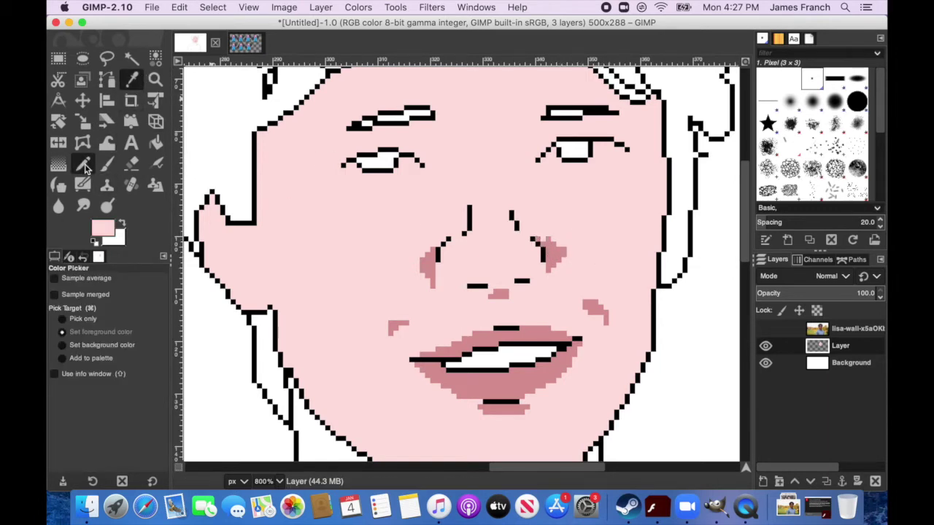
left_click(547, 238)
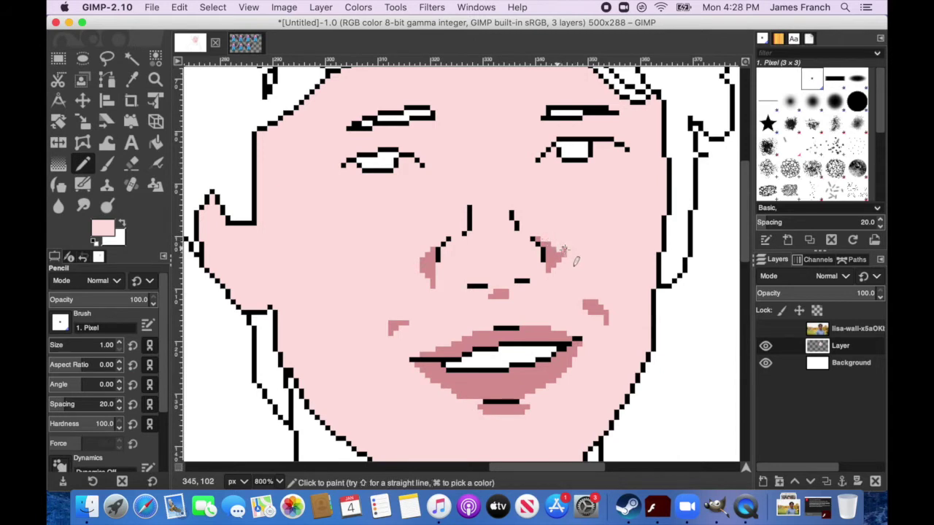
Pencil a white highlight on the tip of the nose and trim its edge with the light pink skin colour
left_click(766, 328)
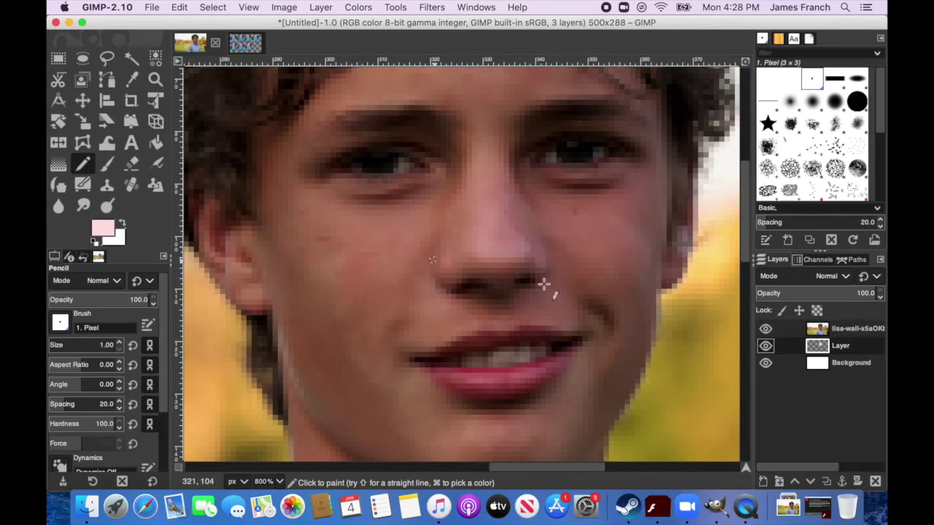
scroll(545, 284, "up", 1)
left_click(526, 309, "super")
left_click(527, 308, "shift")
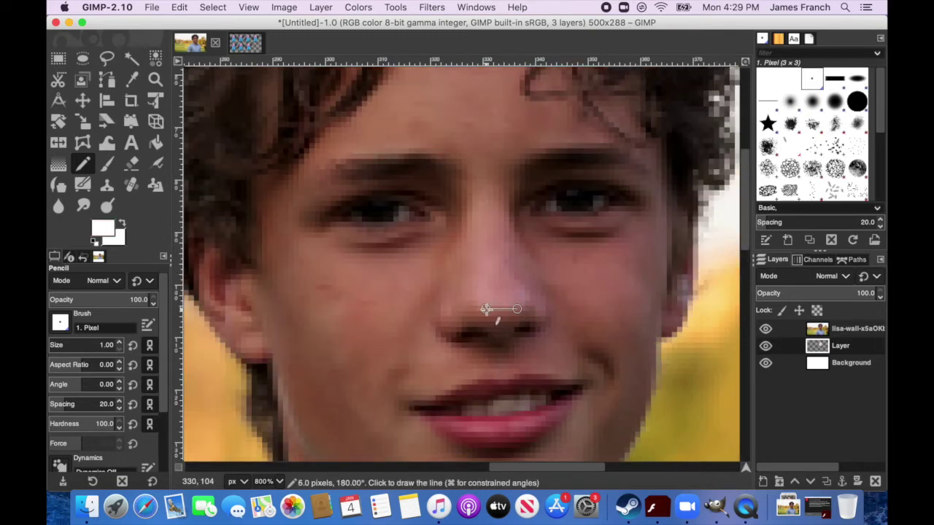
left_click(765, 329)
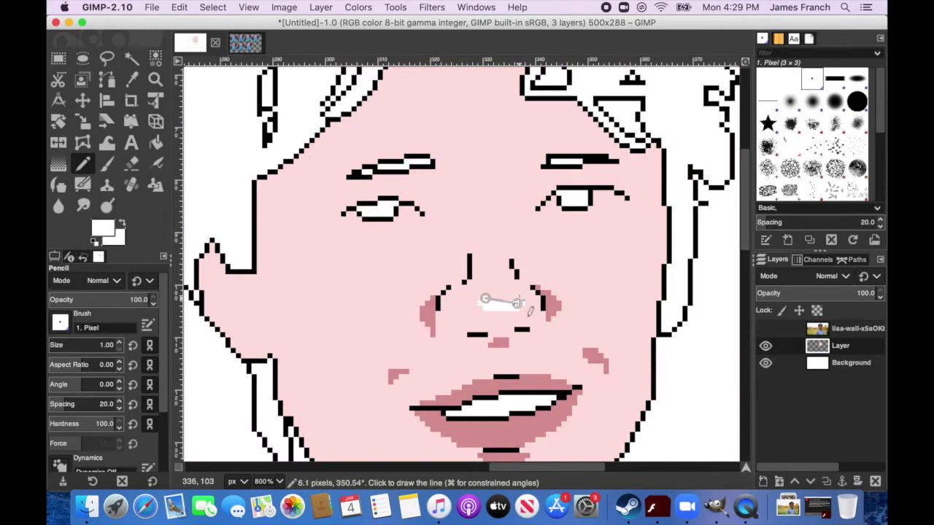
left_click(493, 295, "shift")
left_click_drag(493, 293, 505, 293)
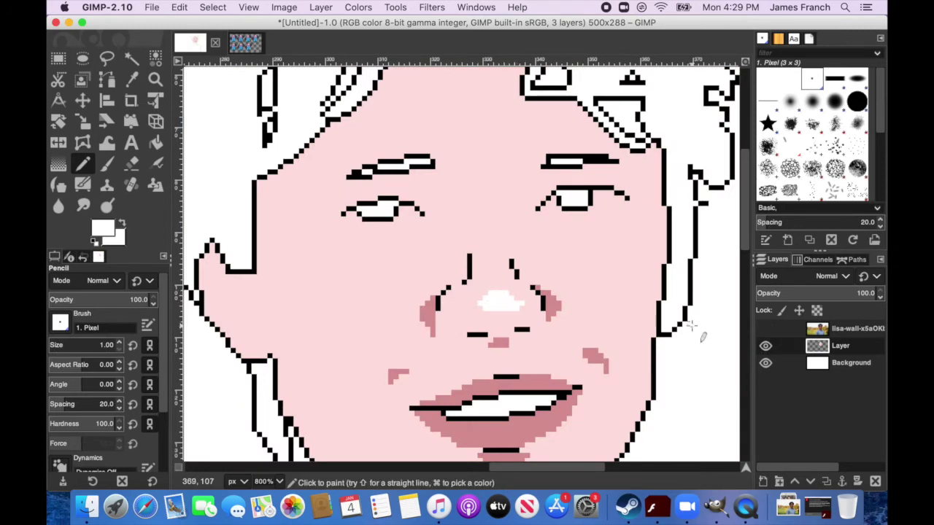
left_click(765, 328)
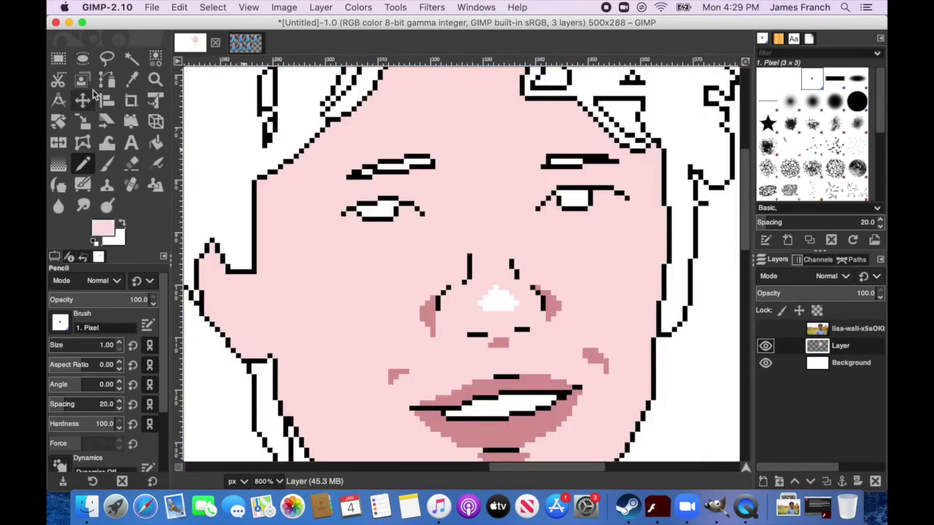
Pick white from the nose highlight and pencil the whites in the corners of both eyes, following the photo layer
left_click(132, 78)
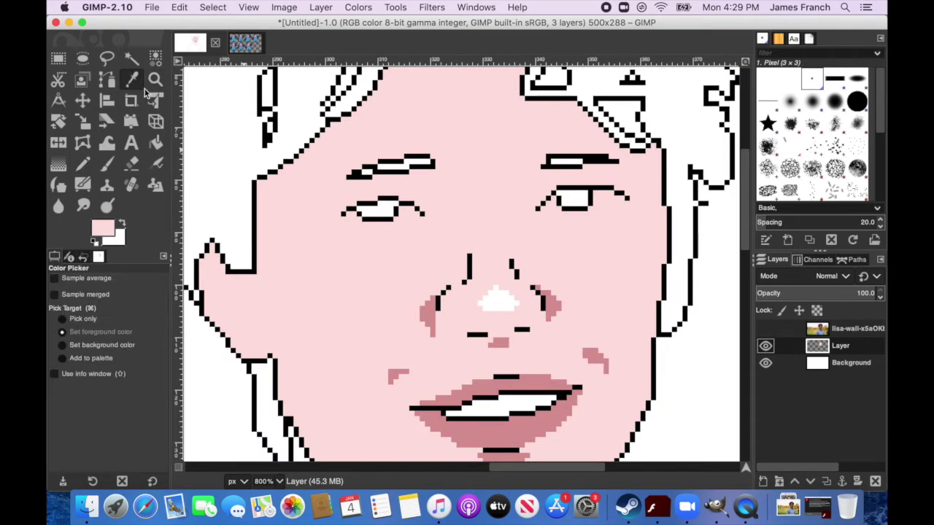
left_click(504, 302)
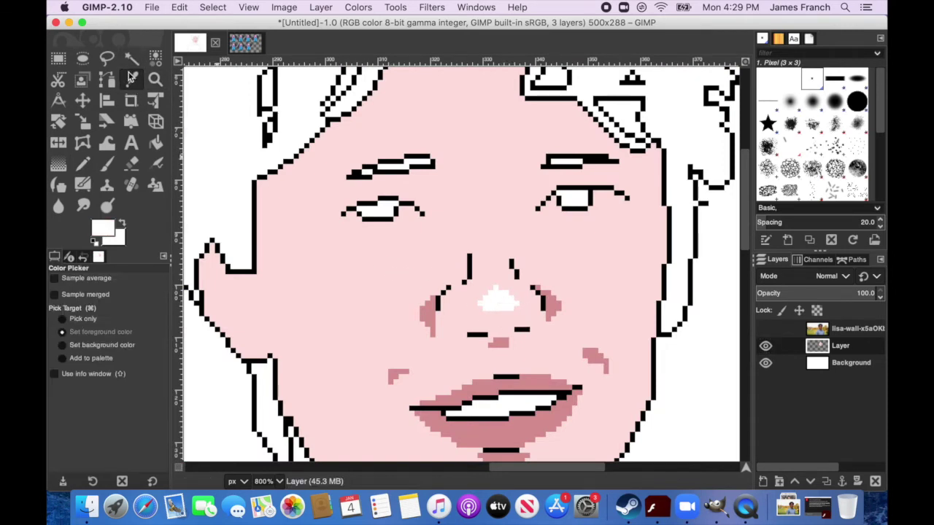
left_click(82, 166)
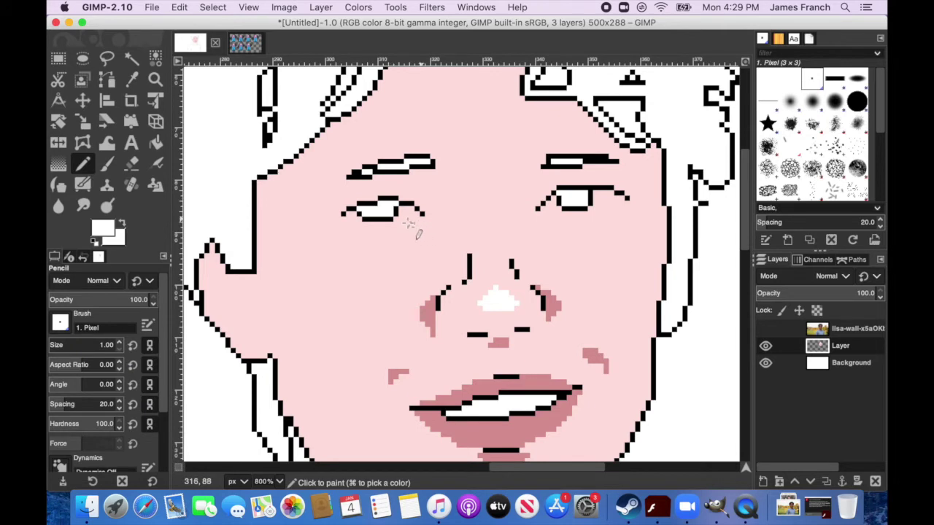
left_click(765, 328)
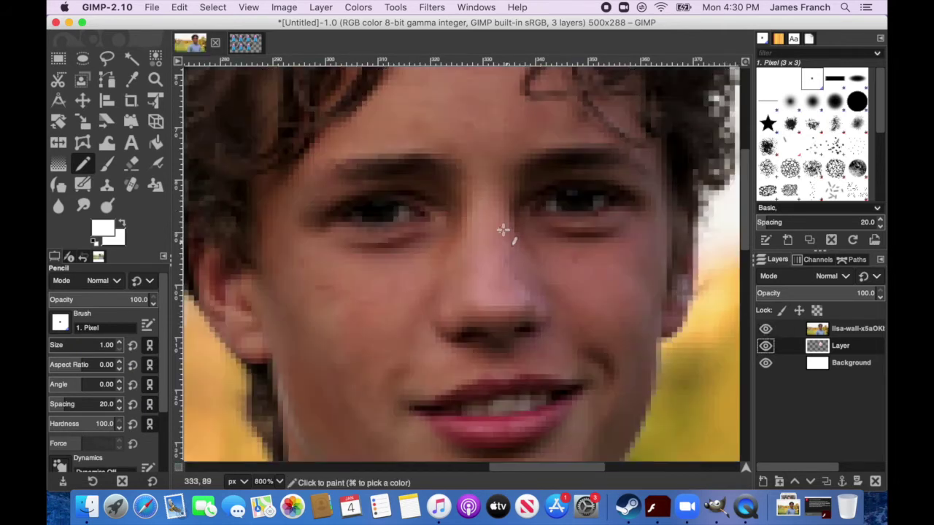
left_click(396, 220)
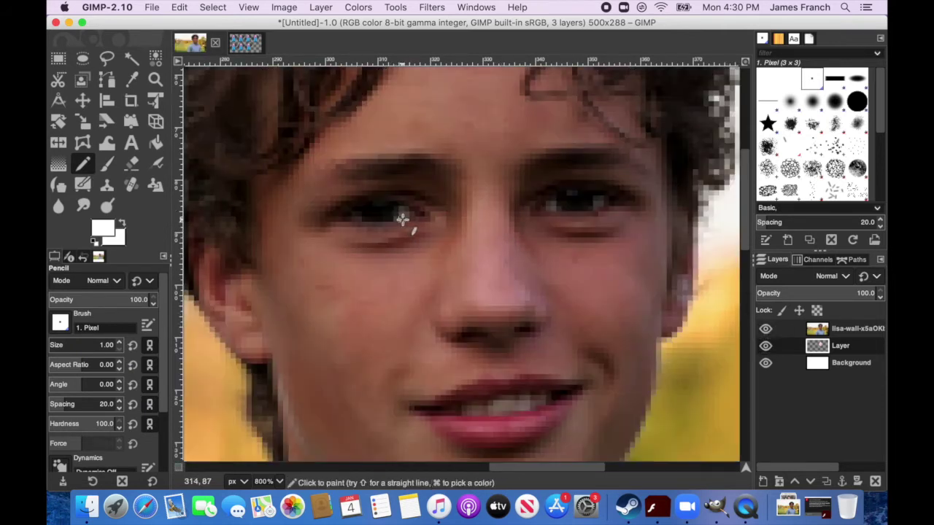
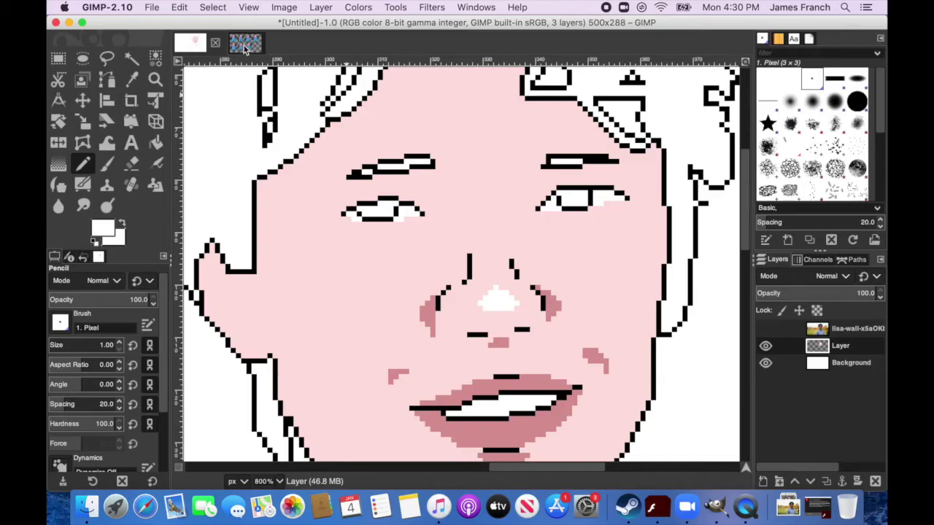
Switch to the sprite sheet at 800% zoom on the first character's face and set the foreground colour to pure white
left_click(228, 43)
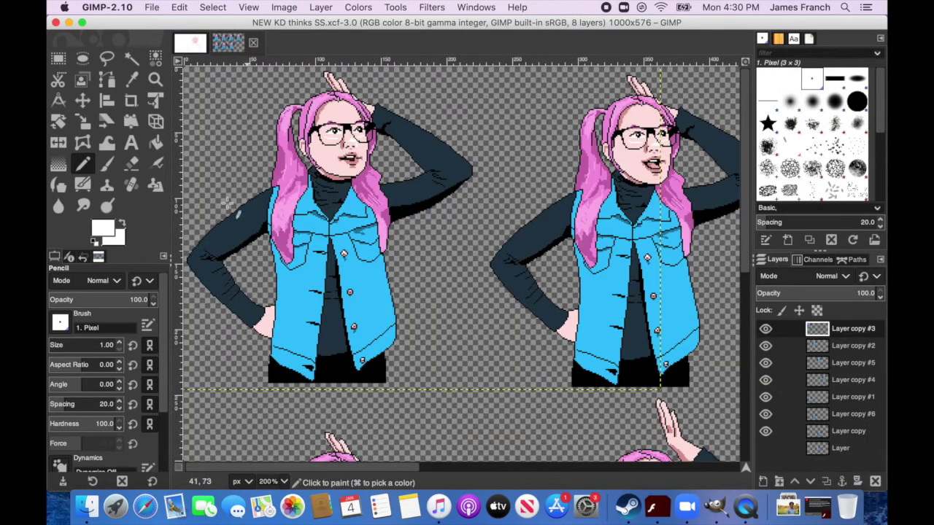
left_click(283, 482)
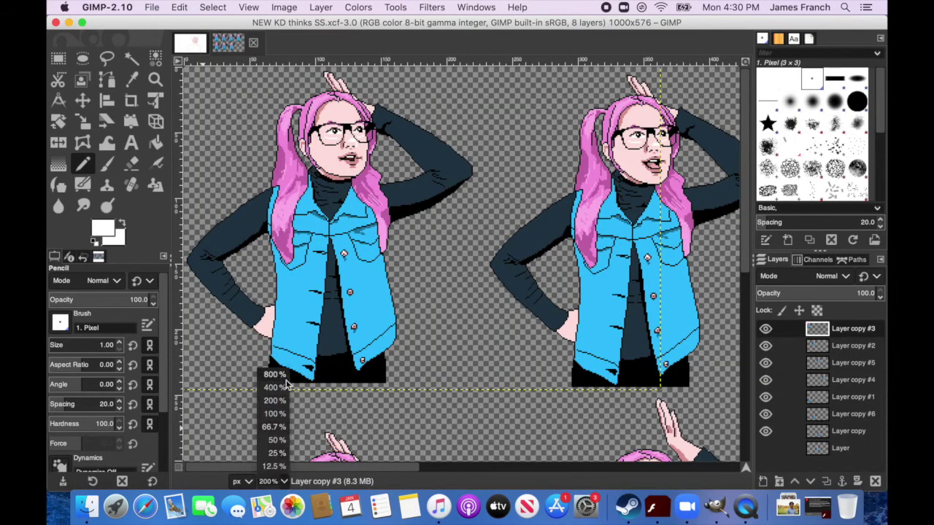
left_click(275, 375)
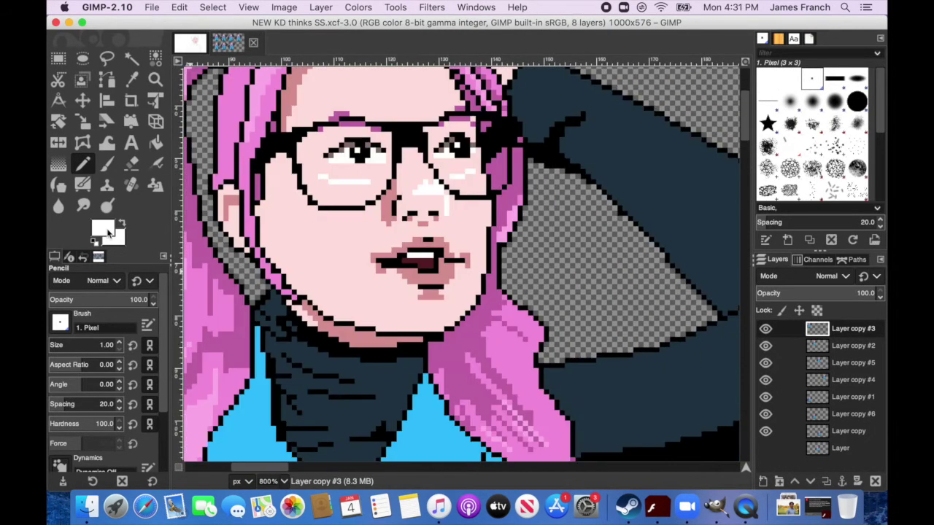
left_click(107, 229)
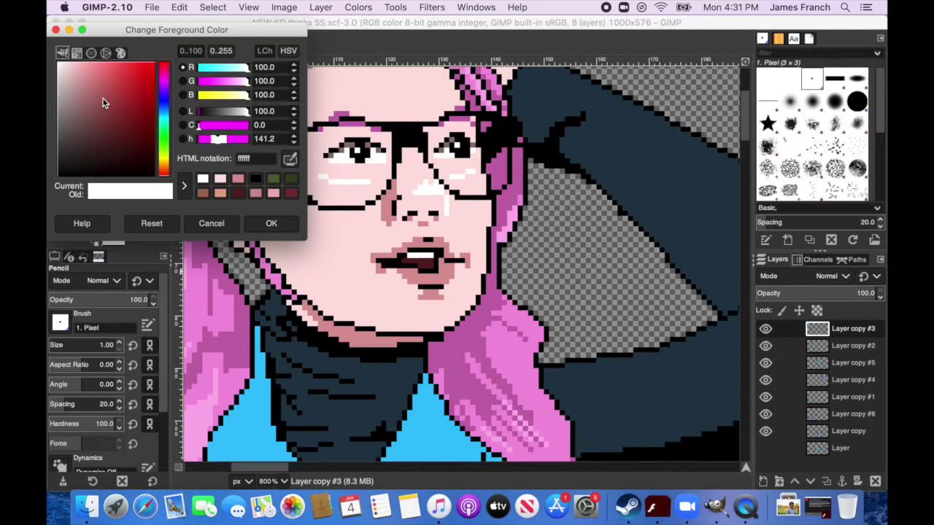
mouse_move(57, 62)
left_mouse_down()
mouse_move(51, 89)
mouse_move(47, 52)
left_mouse_up()
left_click(270, 223)
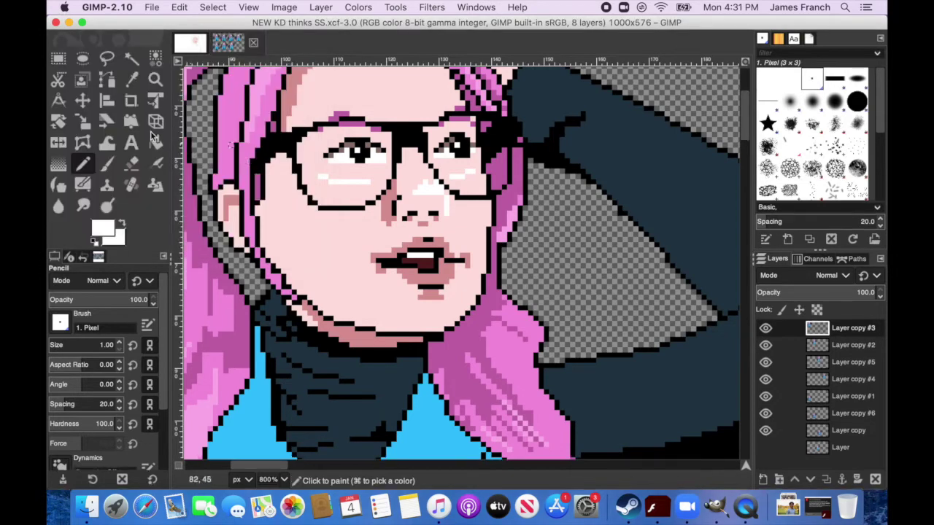
Pick the grey-brown eye shadow colour from the sprite sheet character's eye and pencil it into the corners of both eyes in the portrait
left_click(132, 78)
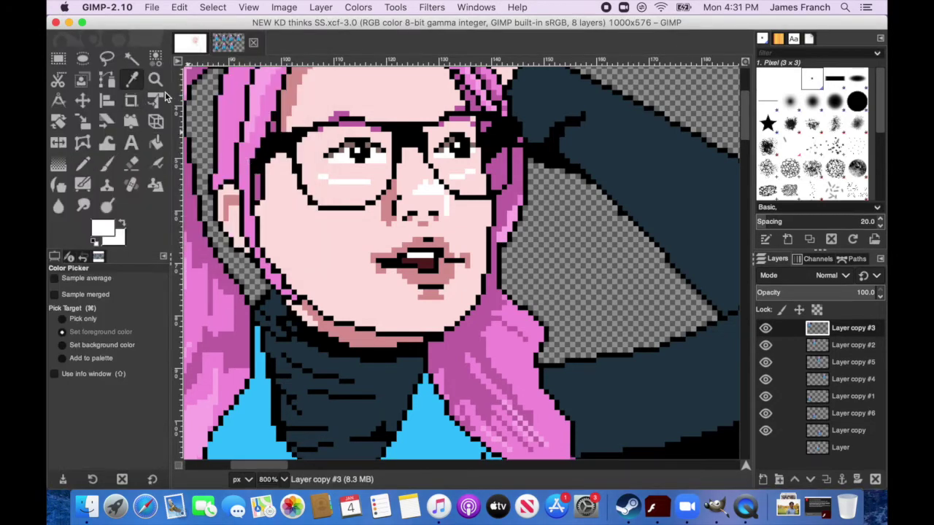
left_click(348, 142)
left_click(82, 165)
left_click(228, 42)
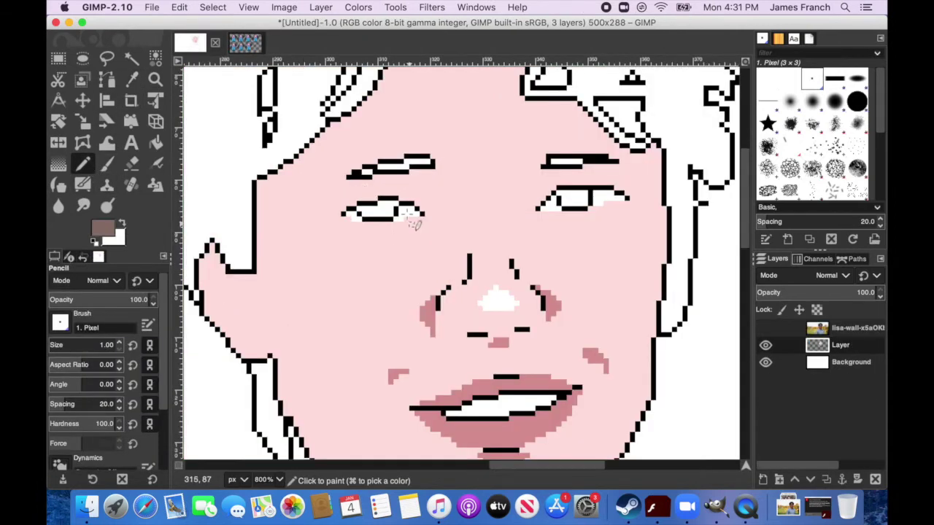
left_click(414, 211)
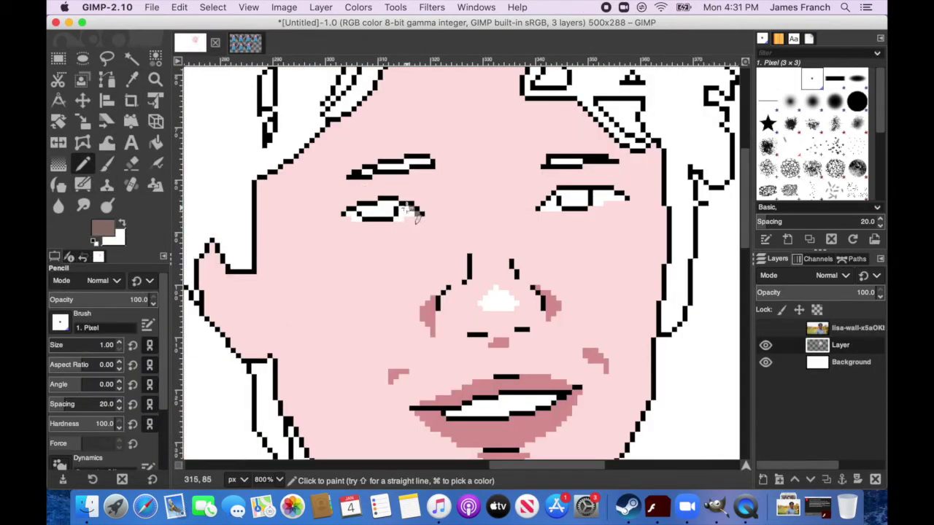
left_click(350, 213)
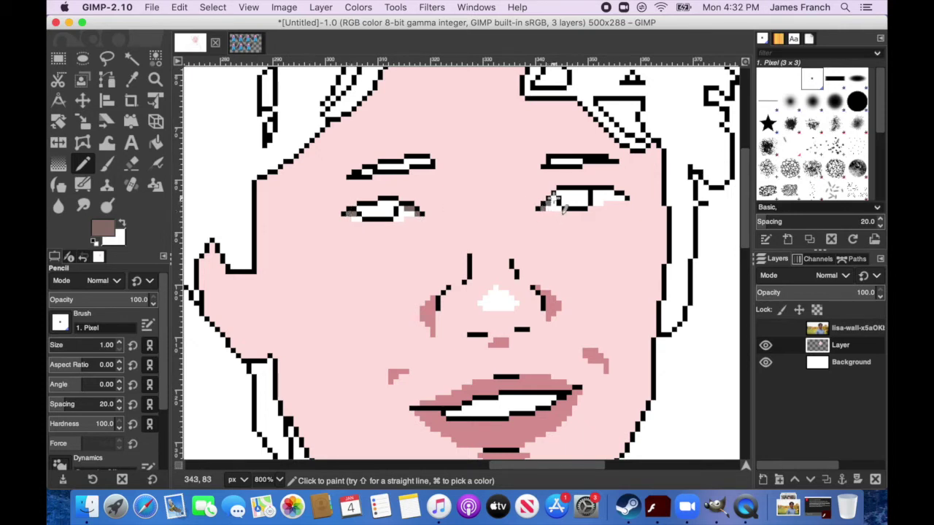
left_click(619, 196, "shift")
Reset to the default colours and fill the irises of both eyes with black
key("shift+b")
key("d")
left_click(386, 211)
left_click(577, 200)
Pencil a small white highlight near the top of each iris, following the photo layer
left_click(765, 328)
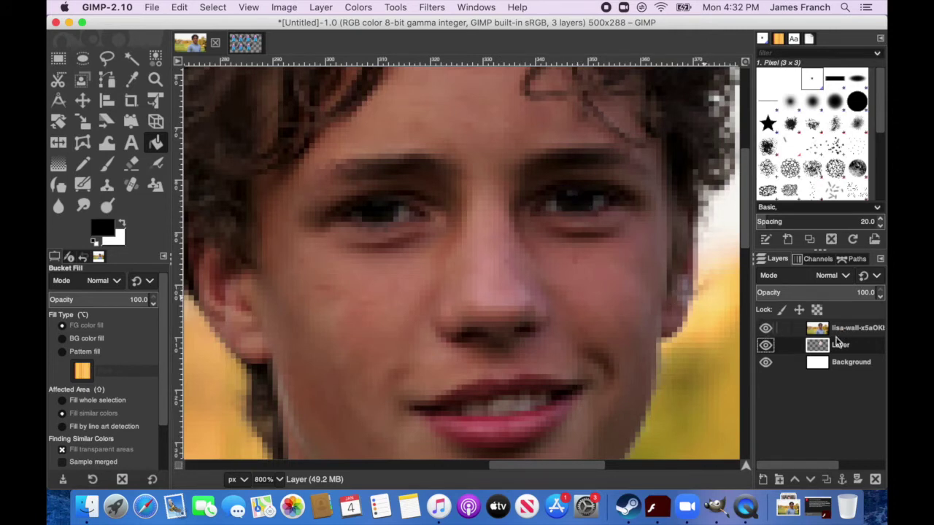
key("n")
key("x")
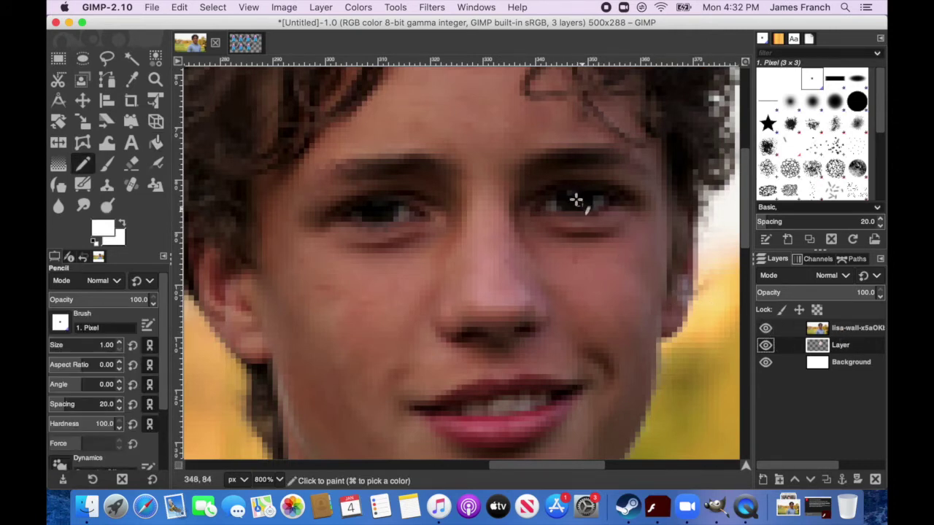
left_click(766, 328)
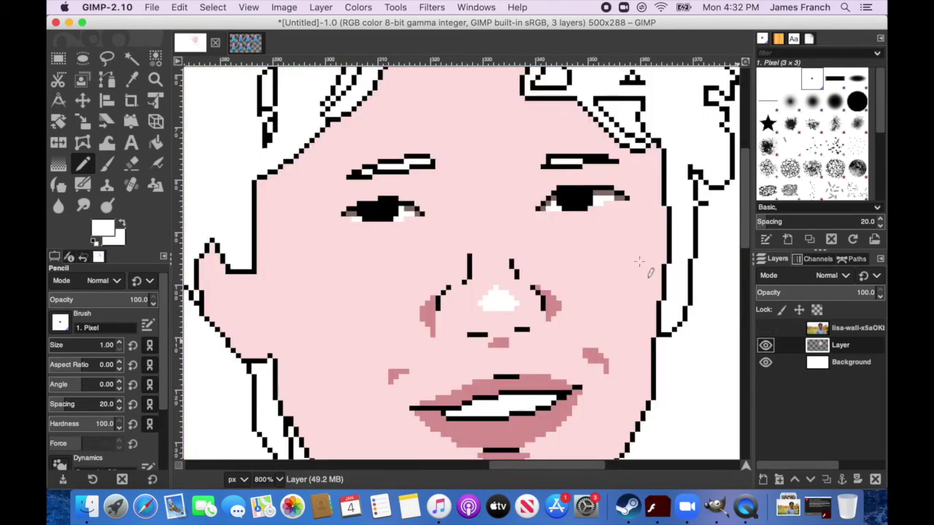
key("shift")
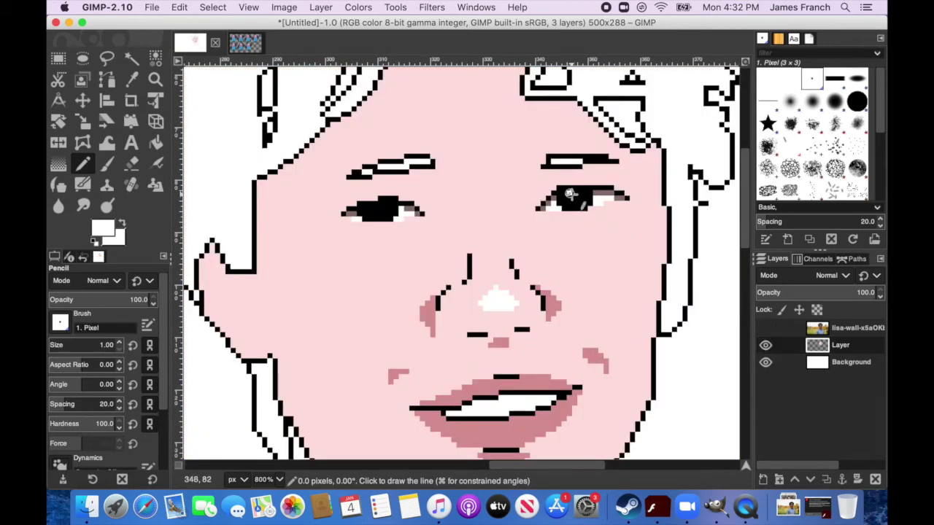
left_click(572, 193, "shift")
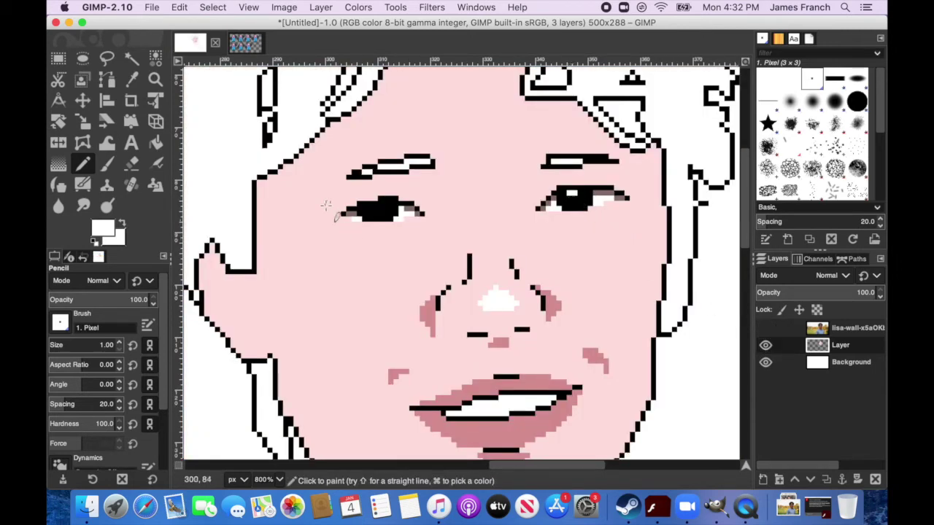
left_click(765, 328)
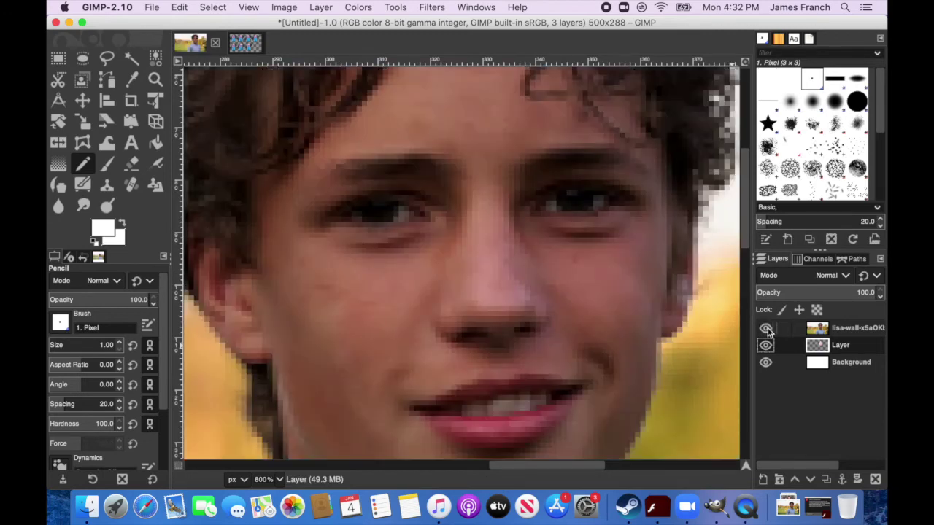
left_click(765, 328)
left_click(765, 328)
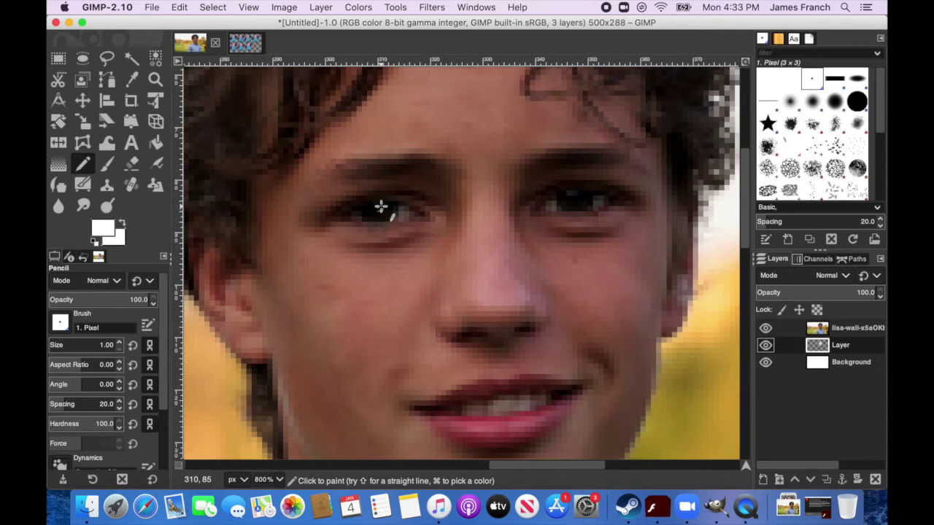
left_click(765, 329)
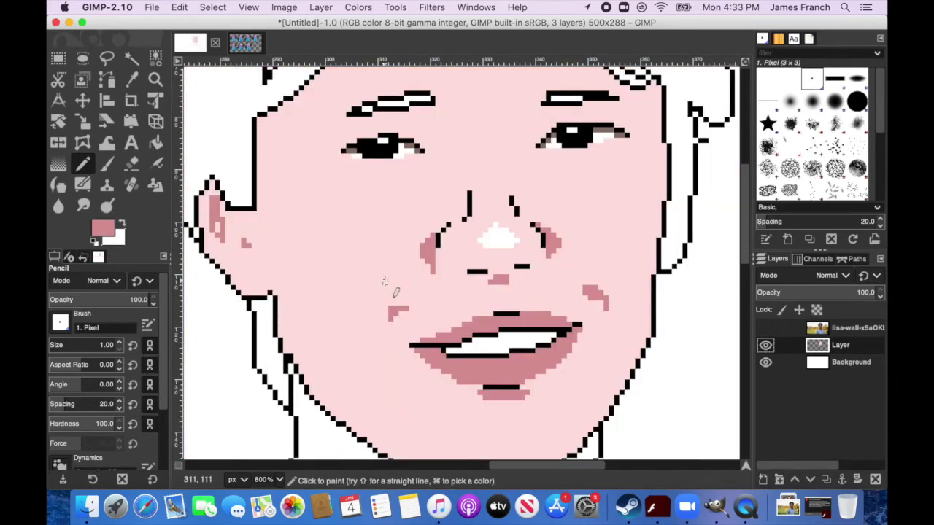
Pencil dark pink shadows inside both ears and colour the rest of the right ear with the light pink skin colour
left_click_drag(219, 232, 216, 222)
left_click(669, 246)
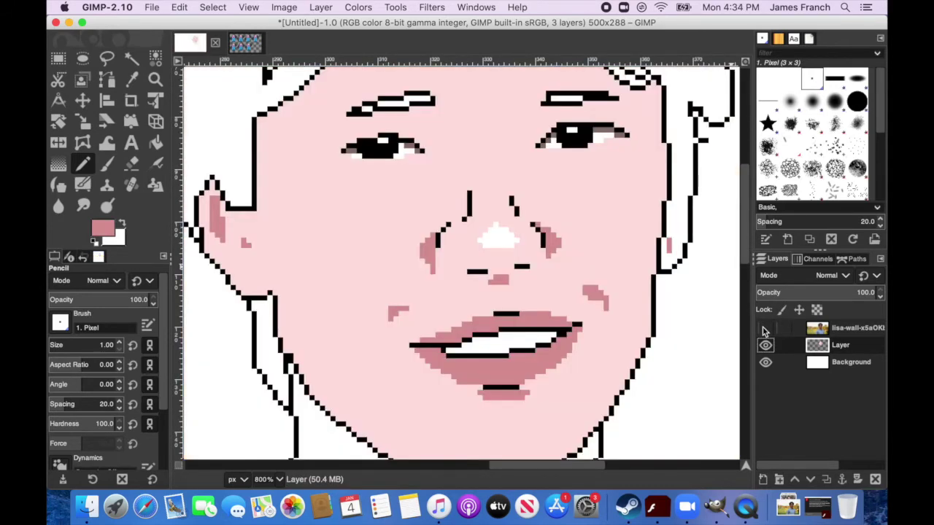
left_click(131, 80)
left_click(335, 216)
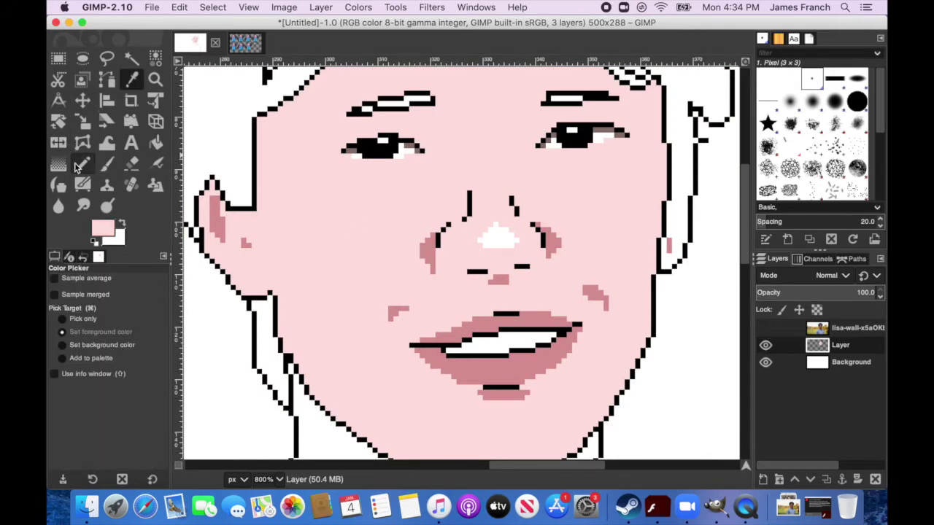
left_click(83, 163)
left_click(765, 328)
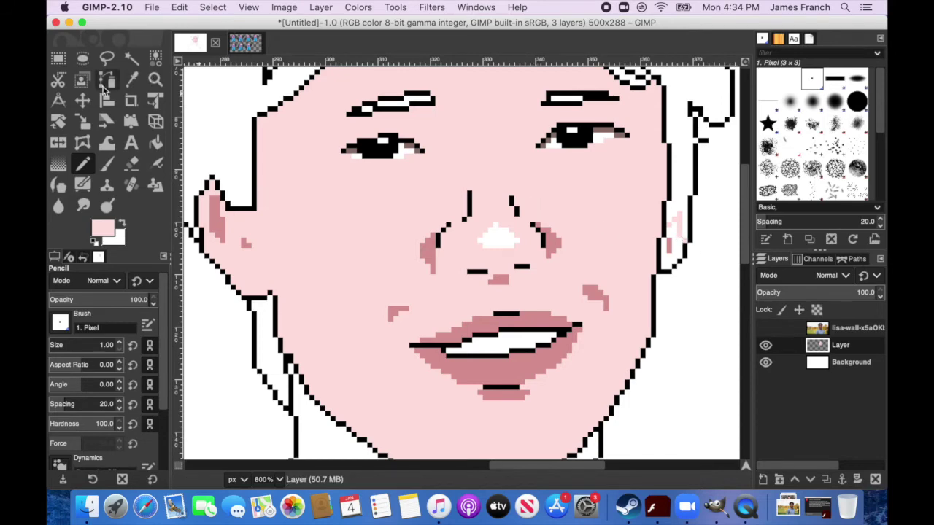
left_click(155, 143)
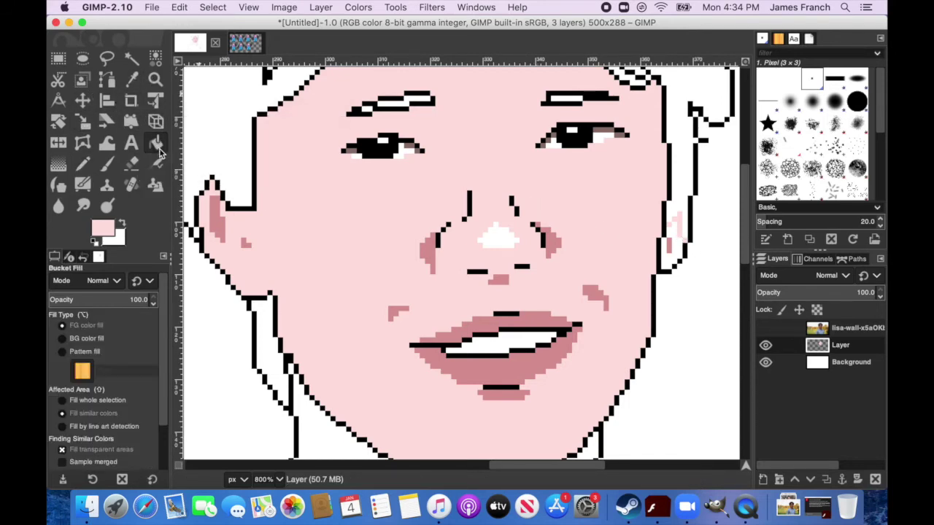
left_click(674, 265)
left_click(290, 381)
scroll(628, 310, "down", 5)
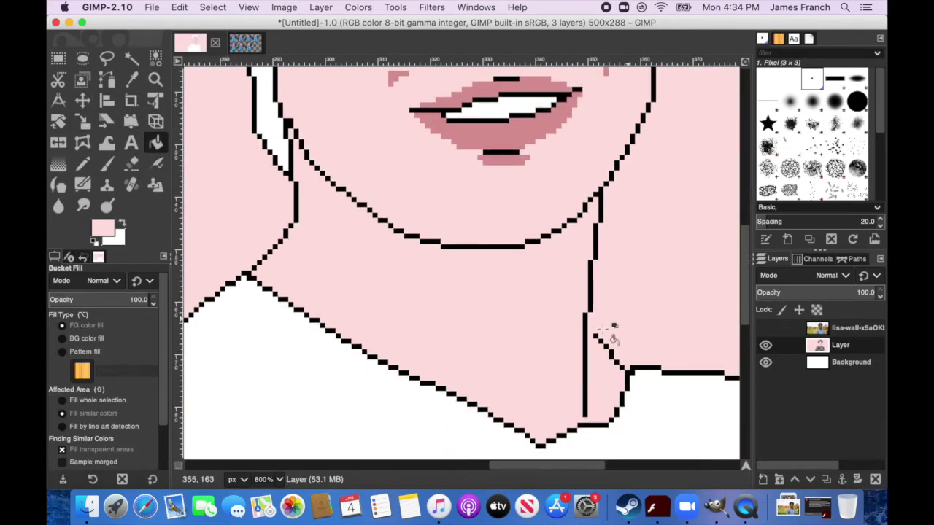
left_click(175, 6)
left_click(186, 22)
Close the gap in the neck's right outline with black and fill the neck with the light pink skin colour
left_click(82, 163)
left_click(95, 241)
left_click(590, 328)
left_click(131, 80)
left_click(407, 138)
left_click(156, 143)
left_click(345, 267)
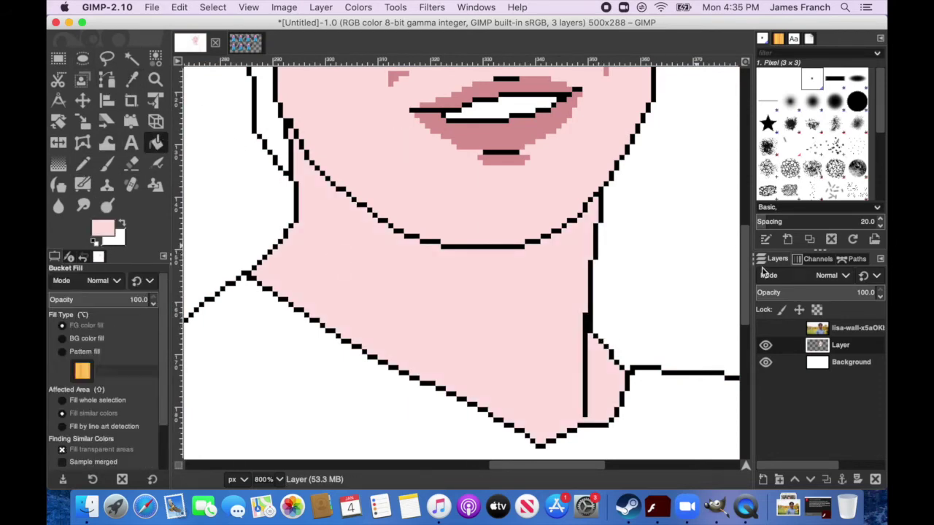
Fill the skin patches enclosed between the hair strands on both sides of the forehead with light pink
scroll(624, 176, "up", 8)
left_click(629, 226)
left_click(553, 174)
left_click(610, 146)
left_click(632, 178)
left_click(336, 197)
left_click(326, 132)
left_click(267, 186)
left_click(269, 232)
Pick the dark pink from the left ear's shadow, pencil shadows into the skin patches between the hair strands, and undo the last stroke
left_click_drag(745, 201, 747, 243)
key("o")
left_click(215, 204)
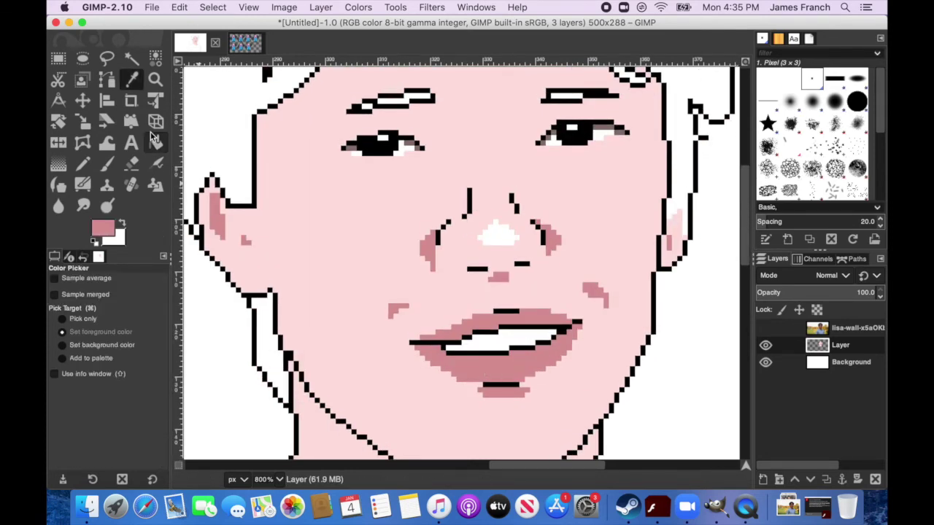
key("n")
scroll(543, 175, "up", 5)
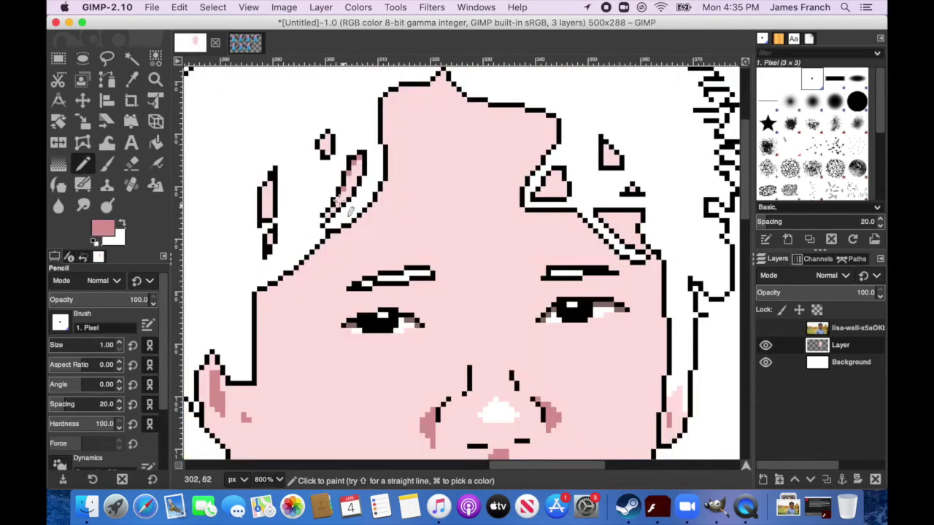
left_click(179, 8)
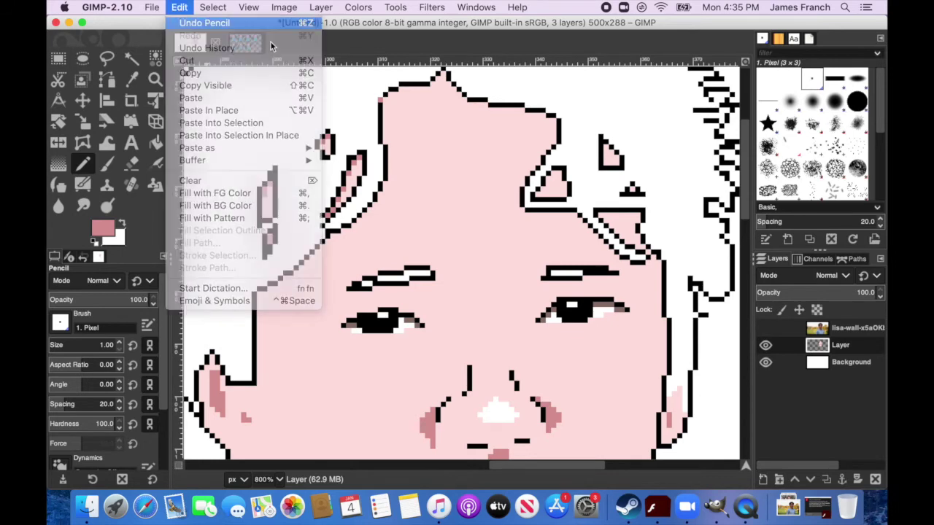
left_click(192, 23)
Pencil a dark pink shadow along the forehead's hairline and the top of the right skin patch, following the photo layer
left_click(766, 327)
left_click(765, 327)
mouse_move(384, 99)
left_mouse_down()
mouse_move(443, 77)
mouse_move(492, 108)
mouse_move(544, 116)
left_mouse_up()
left_click(467, 103, "shift")
left_click_drag(598, 216, 641, 216)
left_click(765, 328)
left_click(765, 327)
left_click(765, 328)
Pencil a dark pink shadow under the hair at the left temple and down the left edge of the face
left_click(291, 284)
key("v")
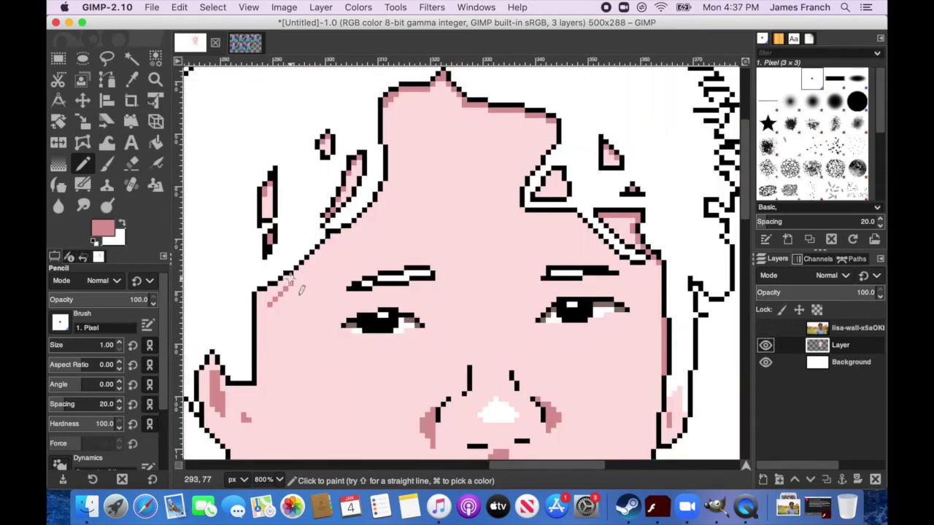
scroll(292, 292, "down", 4)
left_click(765, 329)
left_click(259, 141)
left_click(259, 198, "shift")
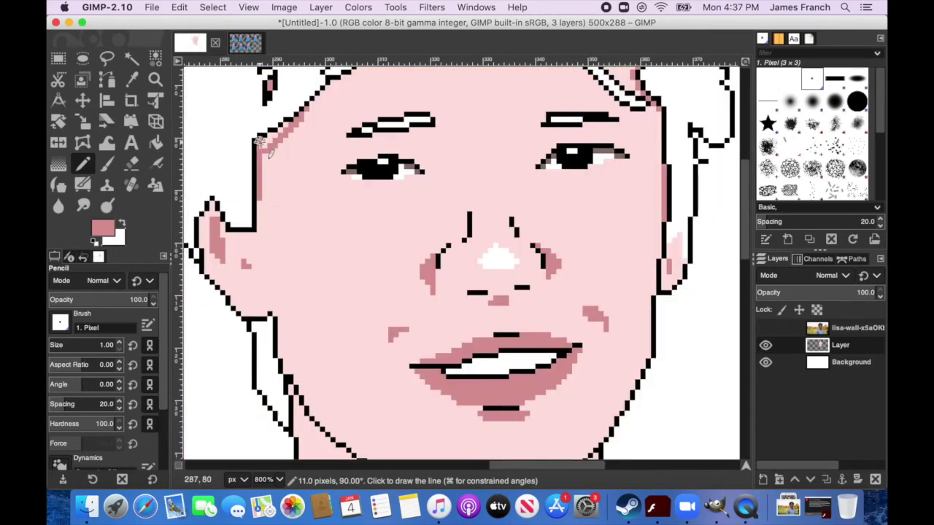
Outline the shadow on the neck below the jawline with dark pink pencil lines, following the photo layer
left_click(766, 328)
mouse_move(745, 250)
left_mouse_down()
mouse_move(748, 287)
mouse_move(746, 249)
left_mouse_up()
left_click(765, 328)
scroll(748, 248, "down", 4)
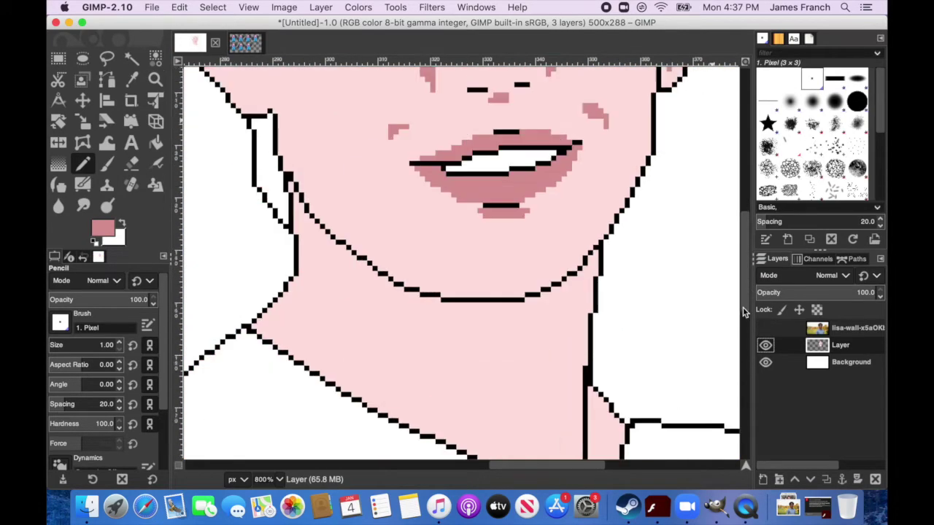
key("v")
left_click(479, 285)
left_click(380, 240, "shift")
key("v")
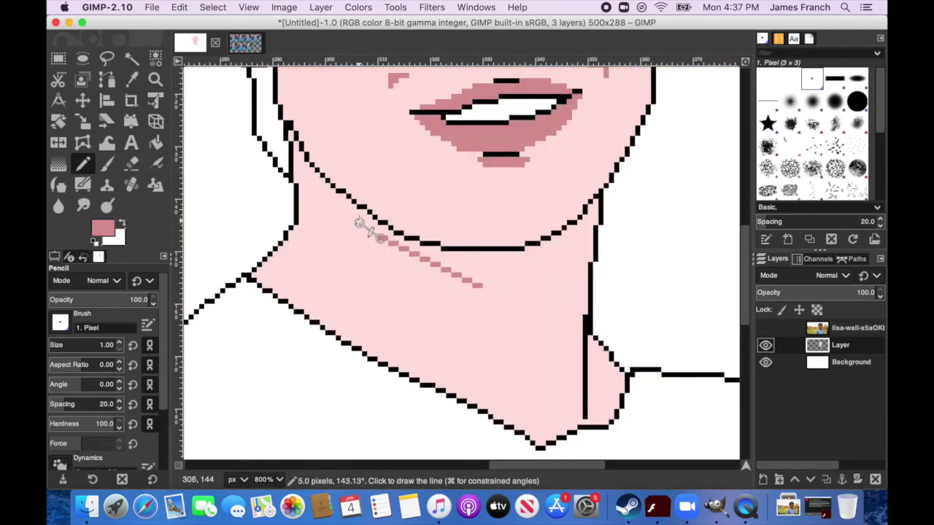
key("v")
left_click(502, 279)
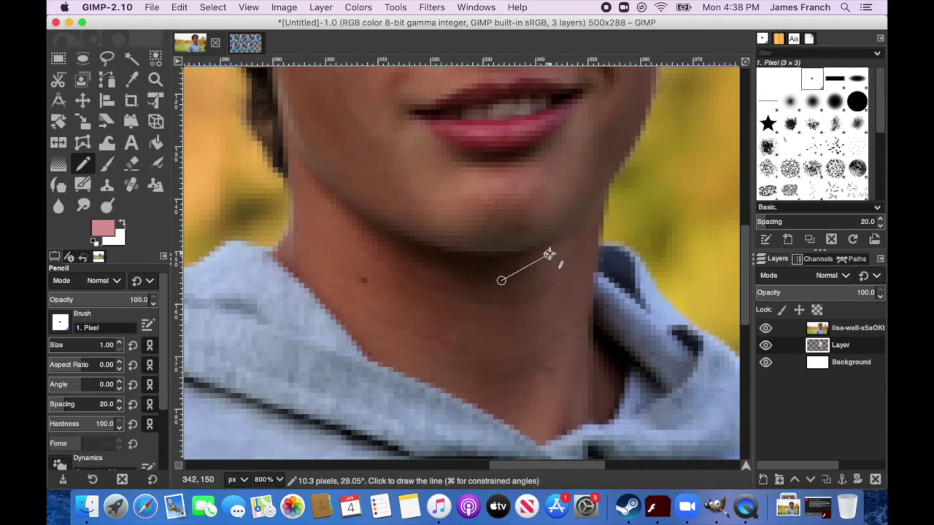
key("v")
left_click(574, 227, "shift")
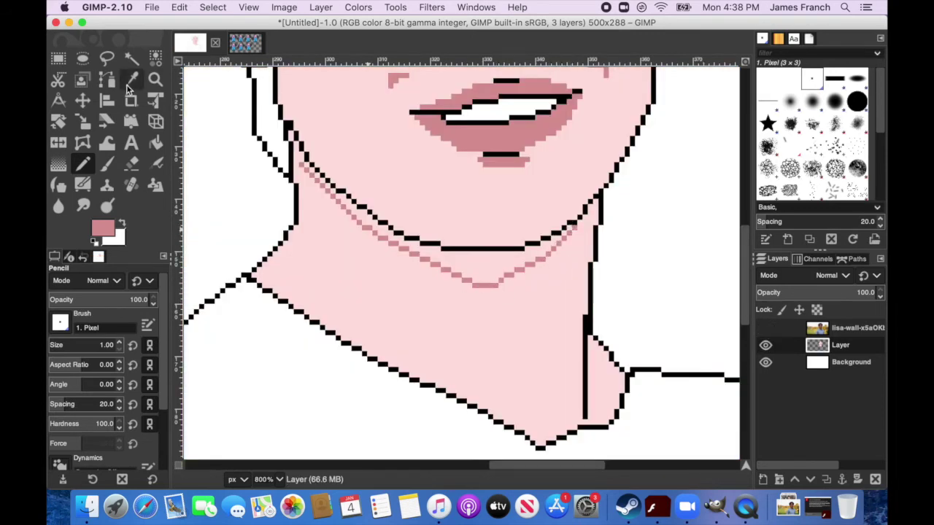
Fill the outlined neck shadow below the jaw with dark pink
left_click(156, 143)
left_click(566, 232)
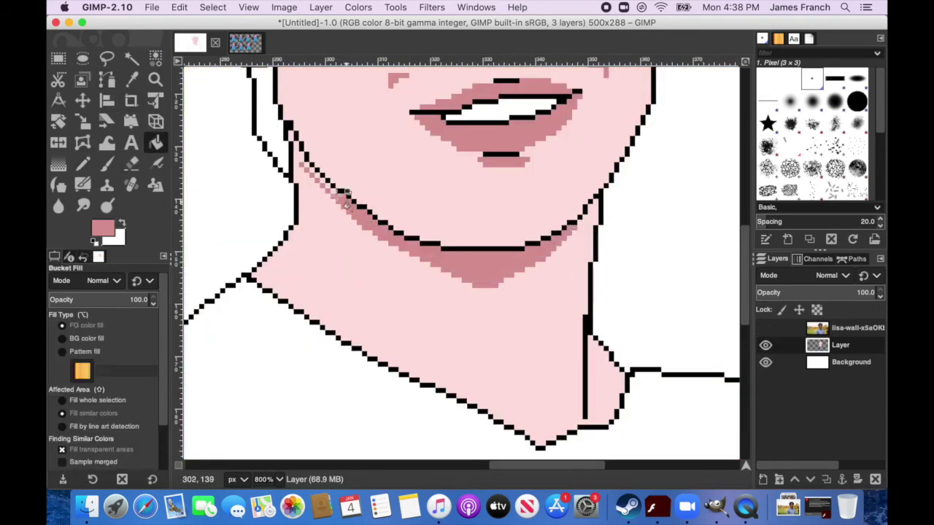
key("n")
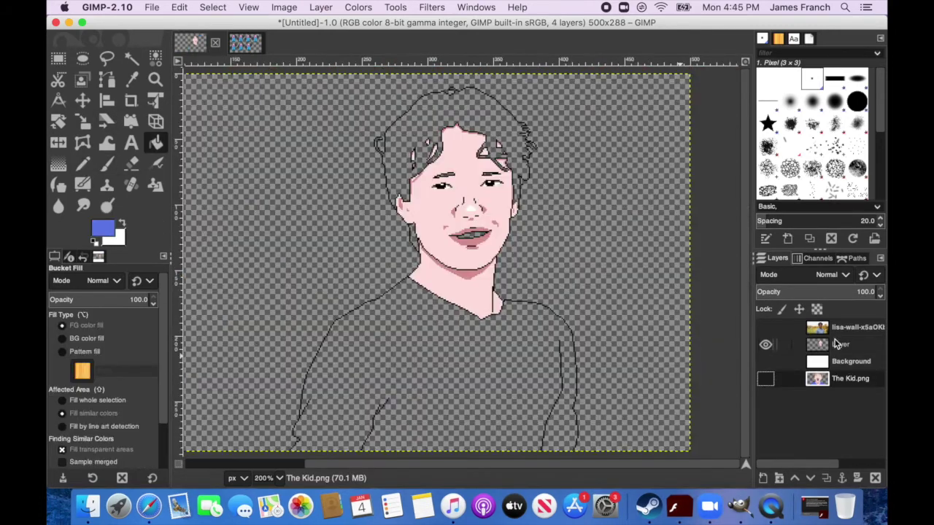
Make the line drawing's layer active and fill the shirt with blue and the hair with light brown
left_click(835, 343)
left_click(488, 368)
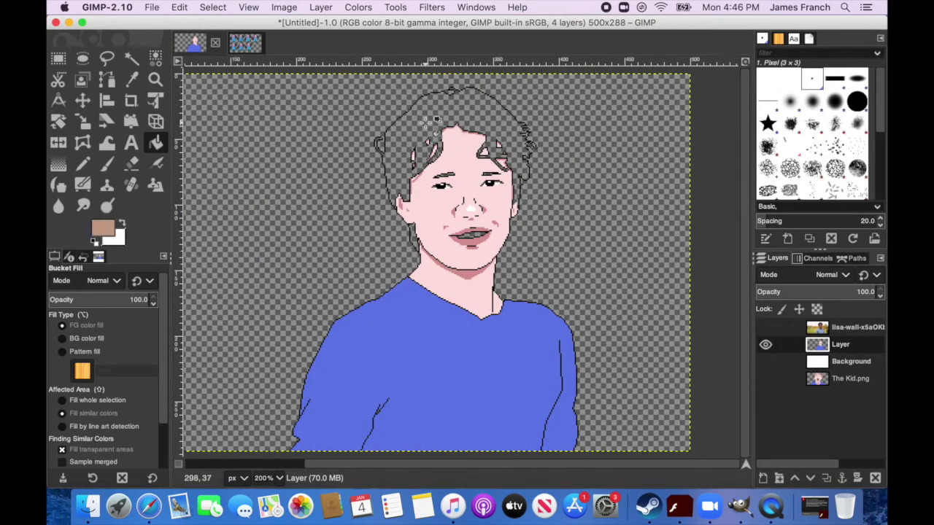
left_click(432, 121)
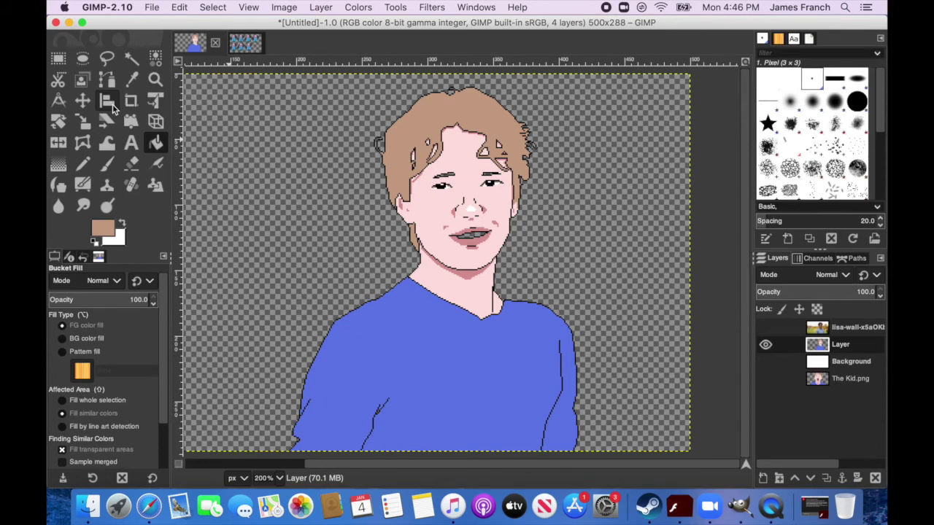
Compare the mouth with the photo layer and fill the opening between the lips with white for the teeth
left_click(280, 478)
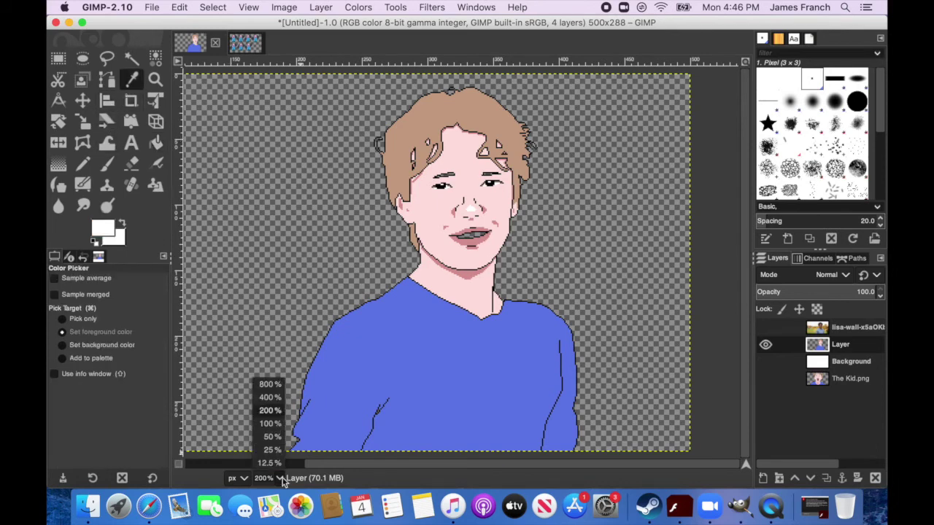
left_click(269, 385)
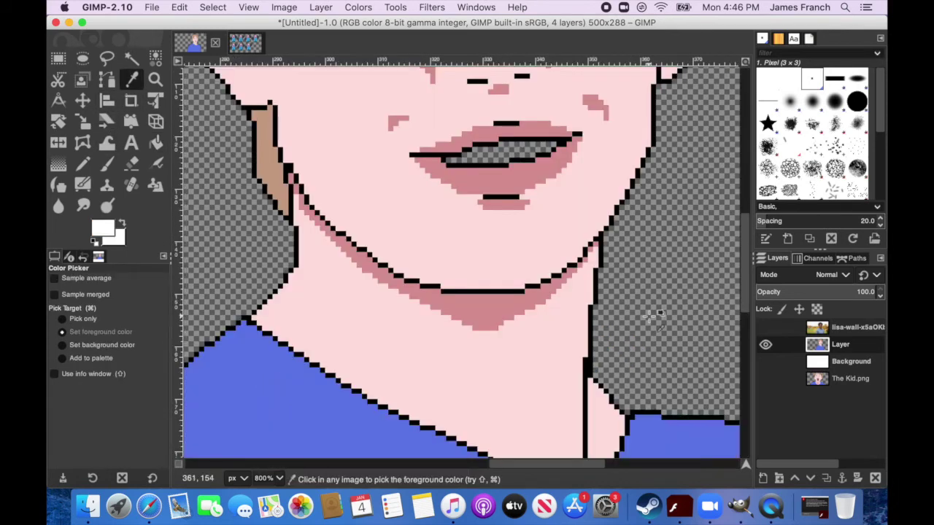
scroll(744, 279, "up", 3)
left_click(765, 328)
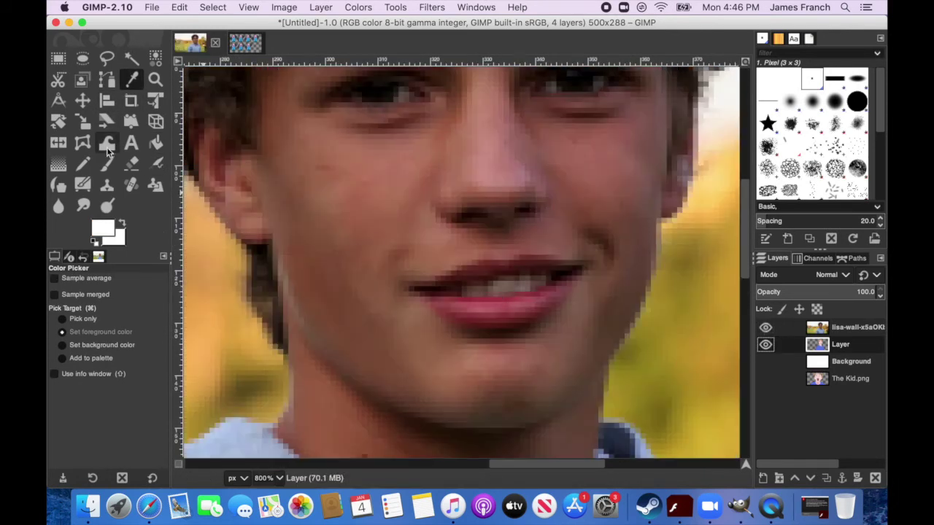
key("n")
left_click(766, 329)
left_click(765, 329)
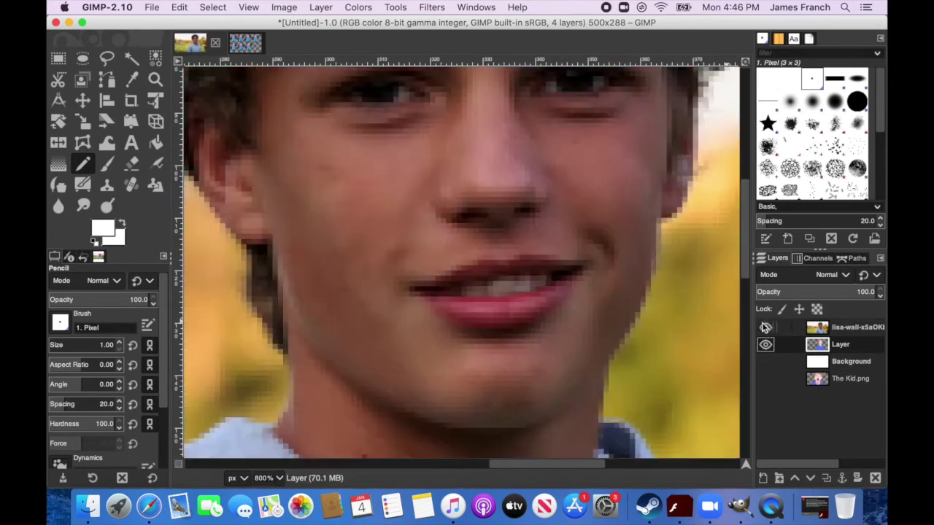
left_click(765, 328)
left_click(155, 143)
left_click(489, 297)
Pick the greyish brown from the eye corner and pencil thin dividing lines between the teeth, following the photo layer
left_click(131, 79)
left_click(357, 93)
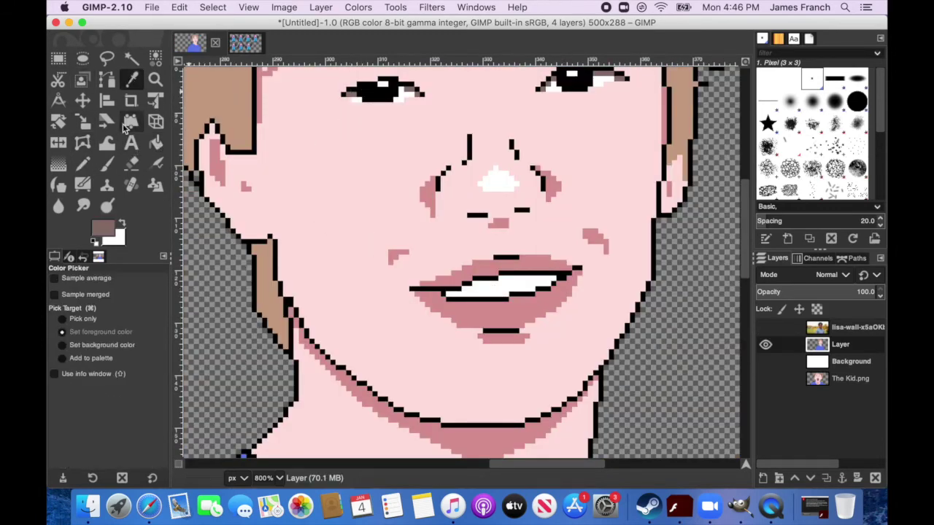
key("n")
left_click(765, 328)
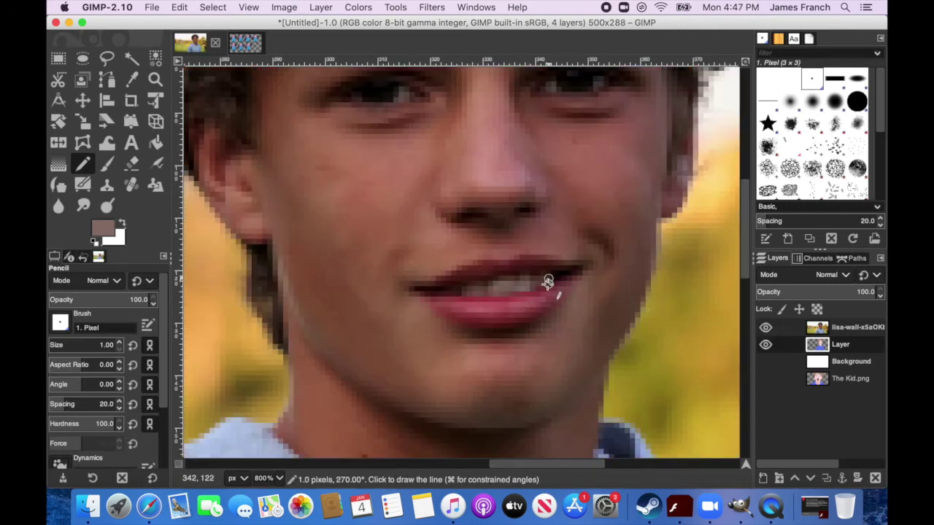
left_click(765, 329)
left_click(415, 288, "super")
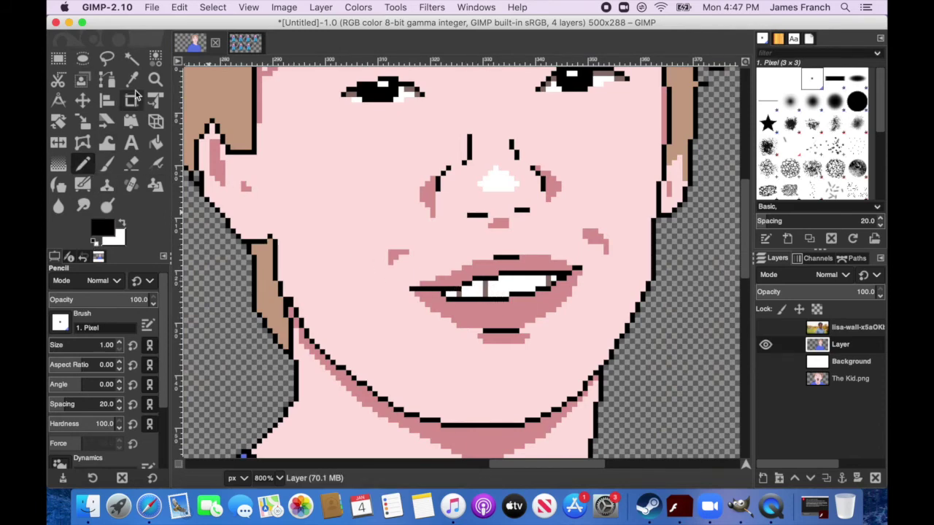
key("o")
left_click(484, 286)
left_click(83, 164)
left_click(765, 328)
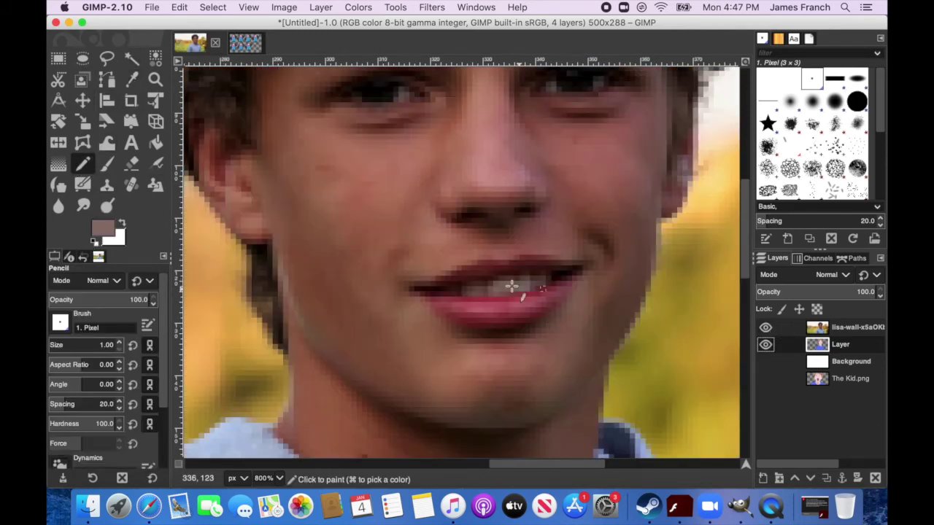
left_click(766, 329)
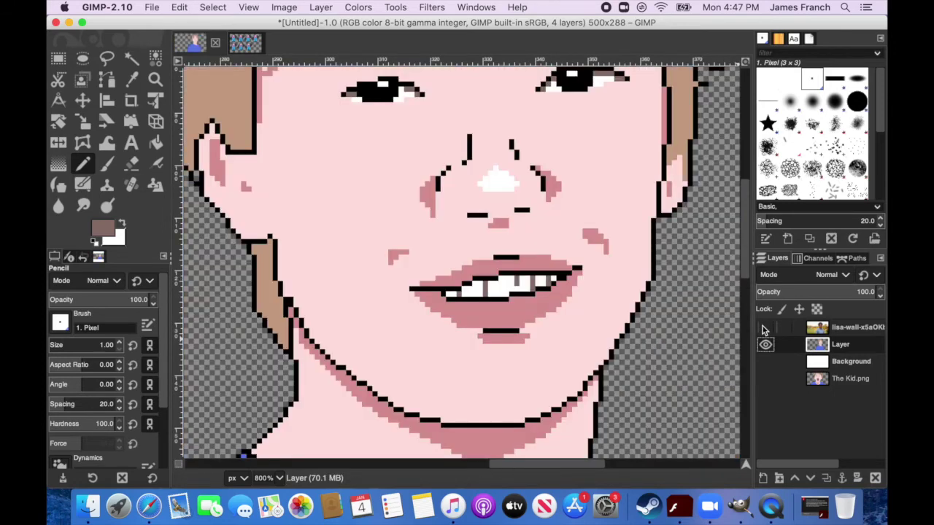
Reset the drawing colour to black and pencil in the dark corners of the mouth opening beside the teeth
left_click(94, 242)
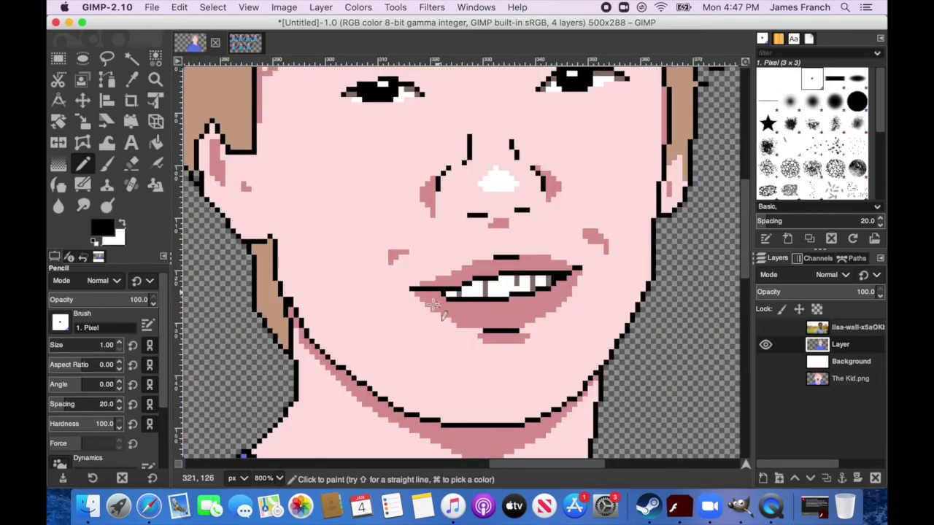
left_click(765, 327)
left_click(765, 328)
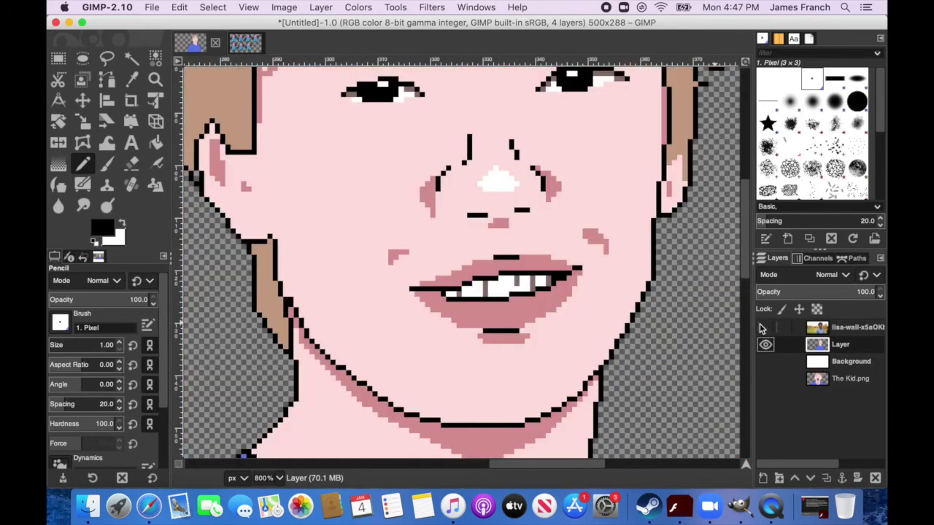
left_click(450, 294, "shift")
Pick the greyish brown again and pencil a shadow line along the upper edge of the teeth
left_click(132, 78)
left_click(237, 97)
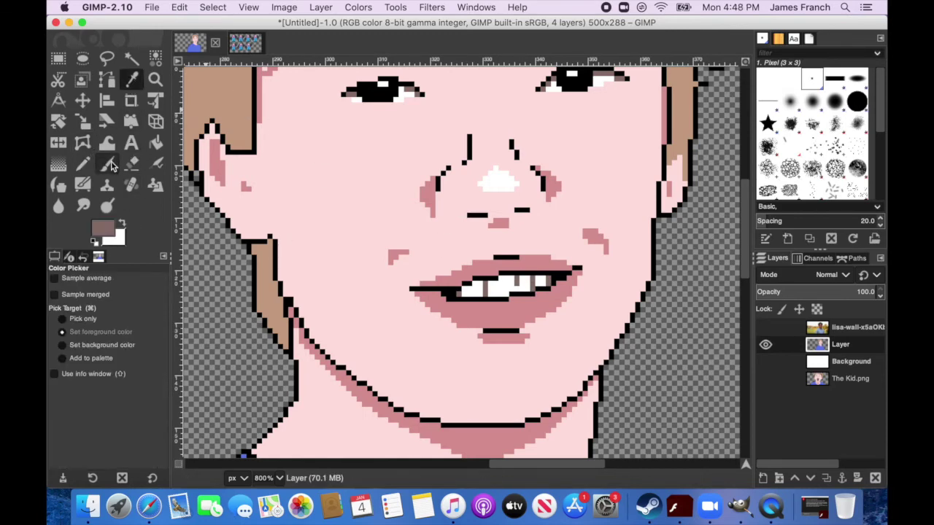
left_click(83, 164)
left_click(765, 327)
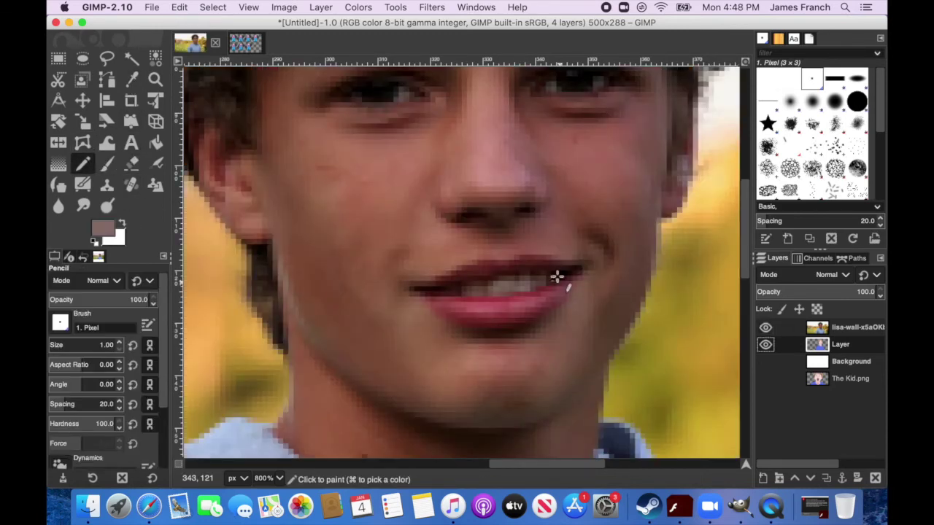
left_click(765, 327)
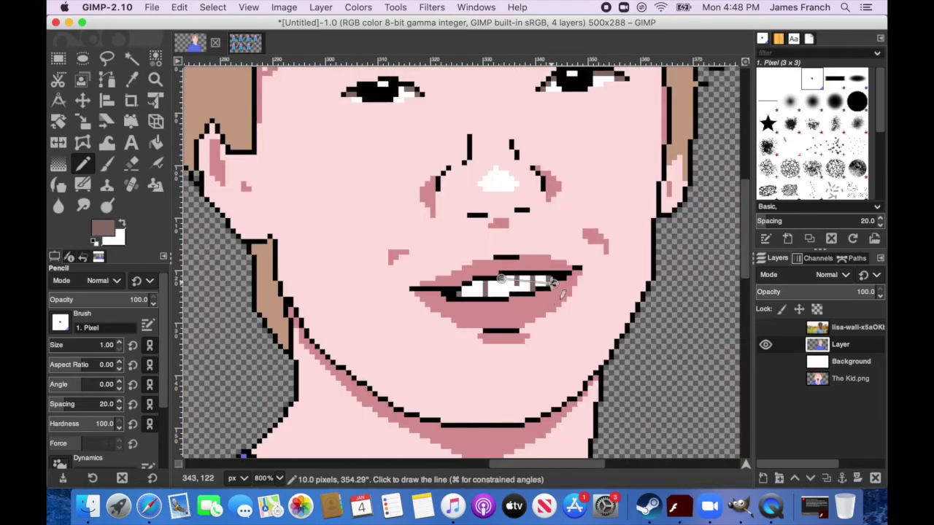
left_click(548, 276, "shift")
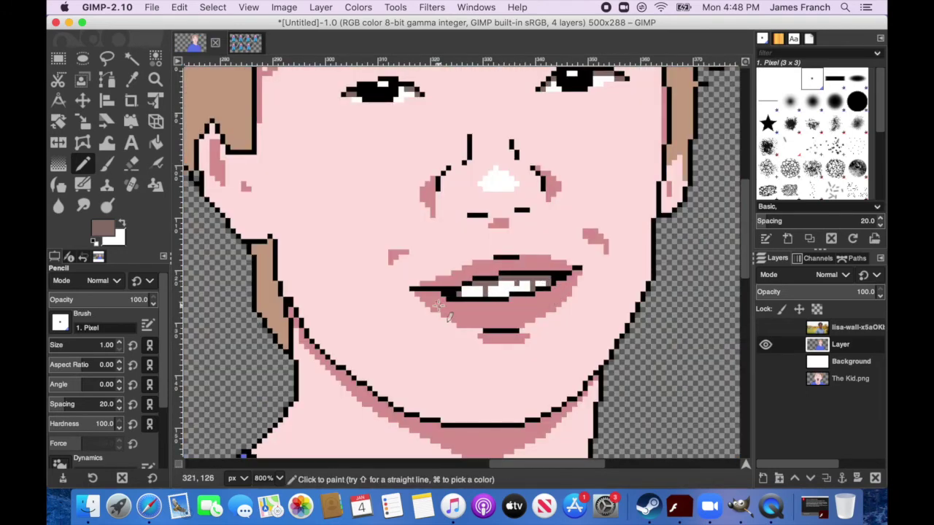
Pick the dark brown hair shading from the The Kid.png layer, then show only the line drawing again
key("2")
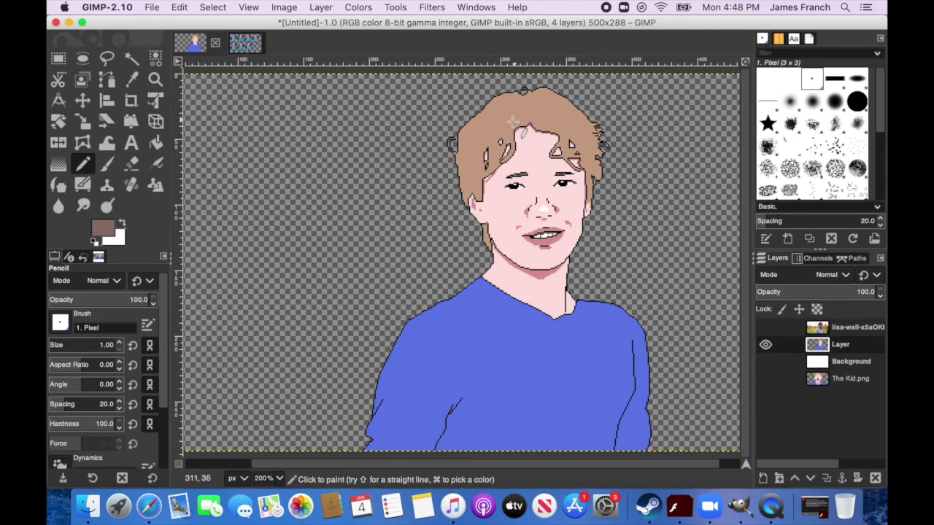
left_click(765, 379)
left_click(132, 80)
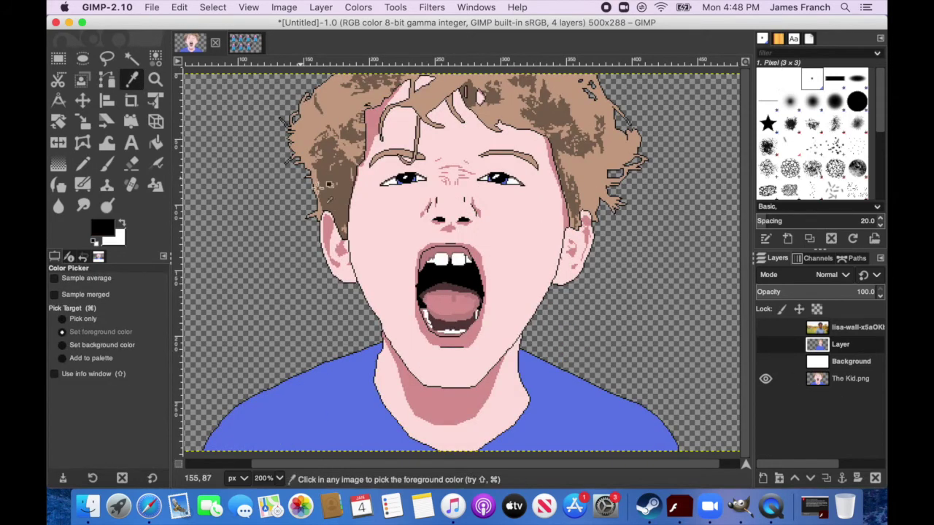
left_click(328, 185)
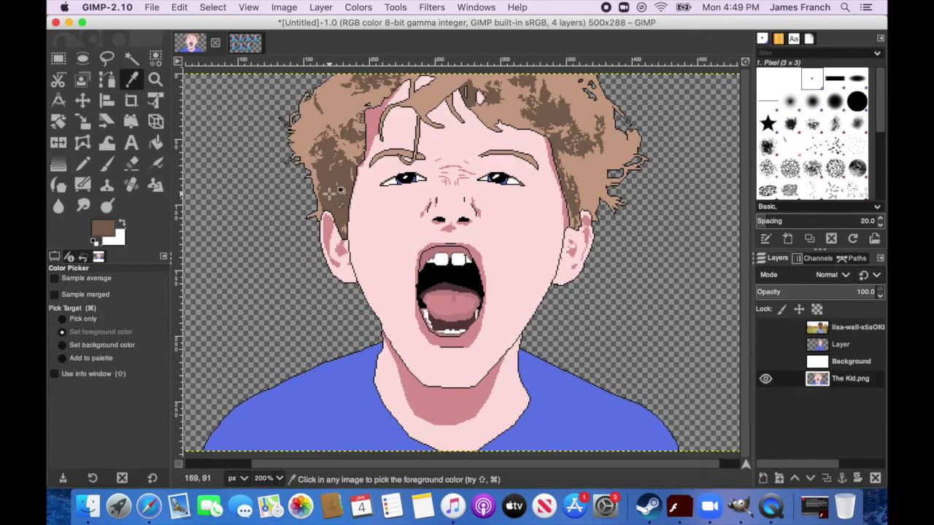
key("n")
left_click(765, 345)
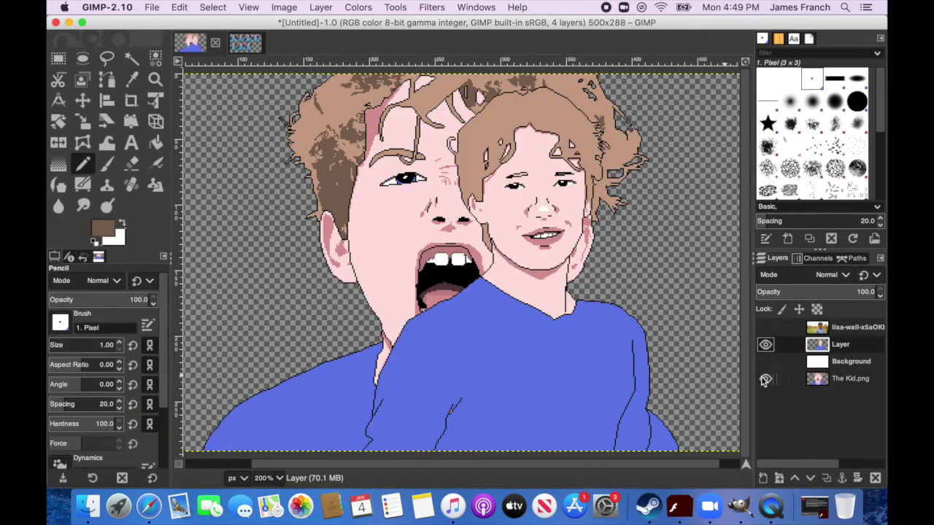
left_click(765, 379)
Select the dark areas of the hair on the photo layer with Fuzzy Select, adding areas and undoing the unwanted addition
left_click(840, 329)
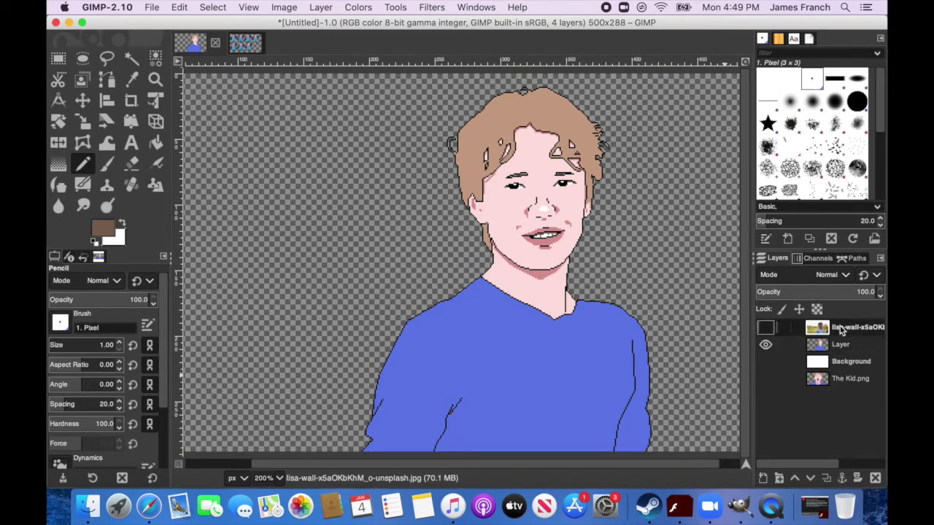
left_click(765, 328)
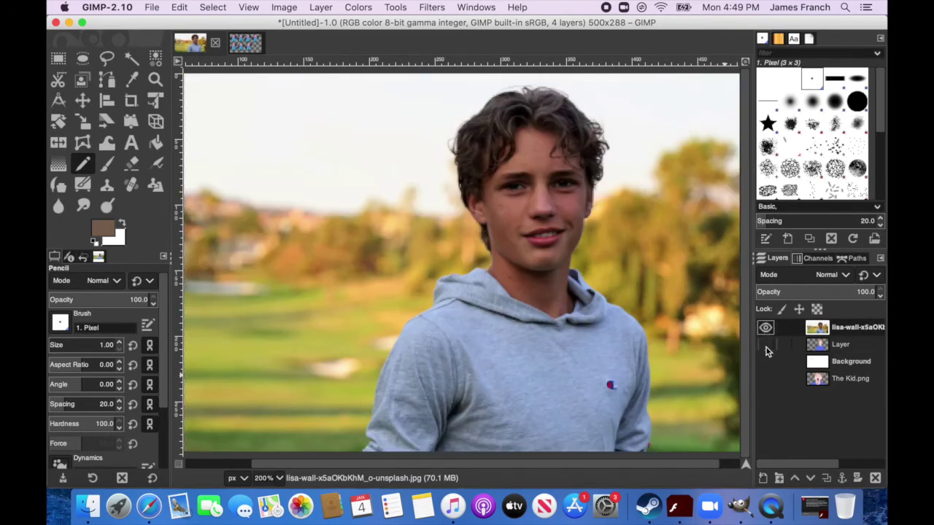
left_click(128, 60)
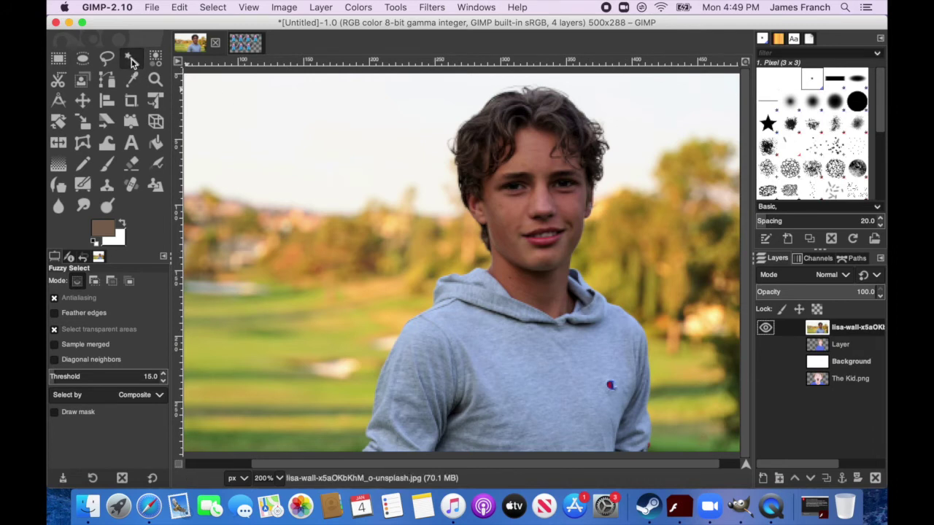
left_click(518, 110)
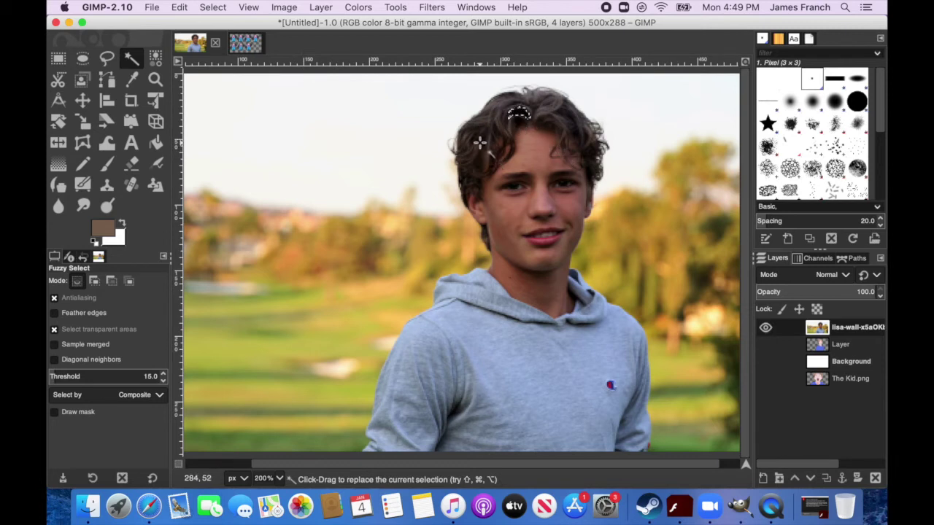
key("shift")
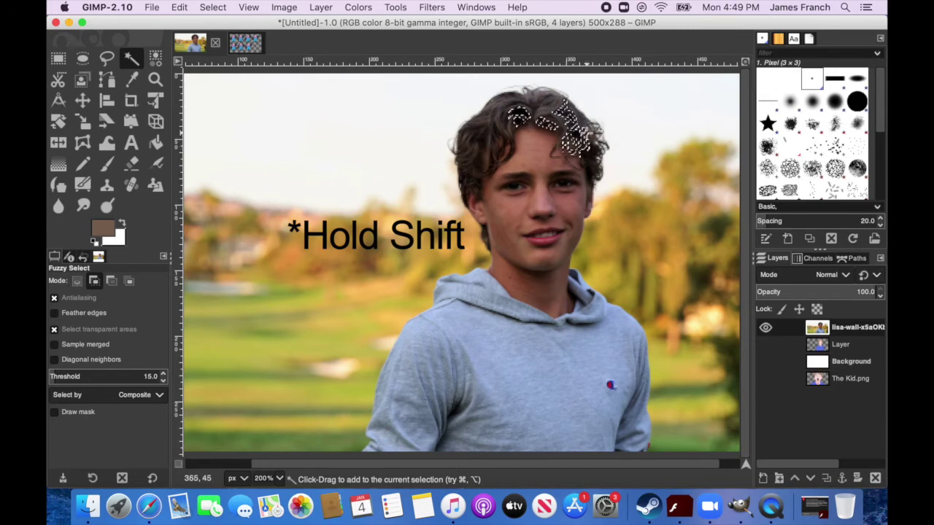
left_click(500, 158, "shift")
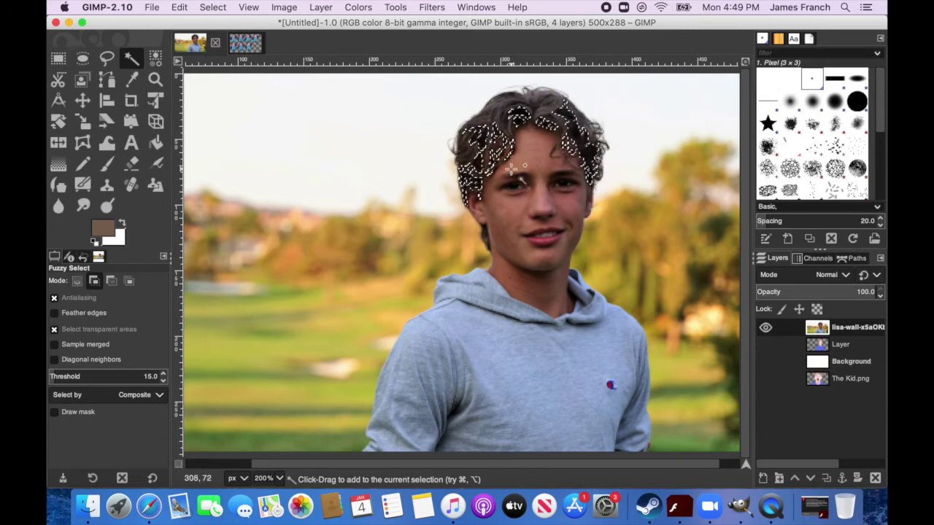
left_click(178, 7)
left_click(189, 23)
left_click(547, 97, "shift")
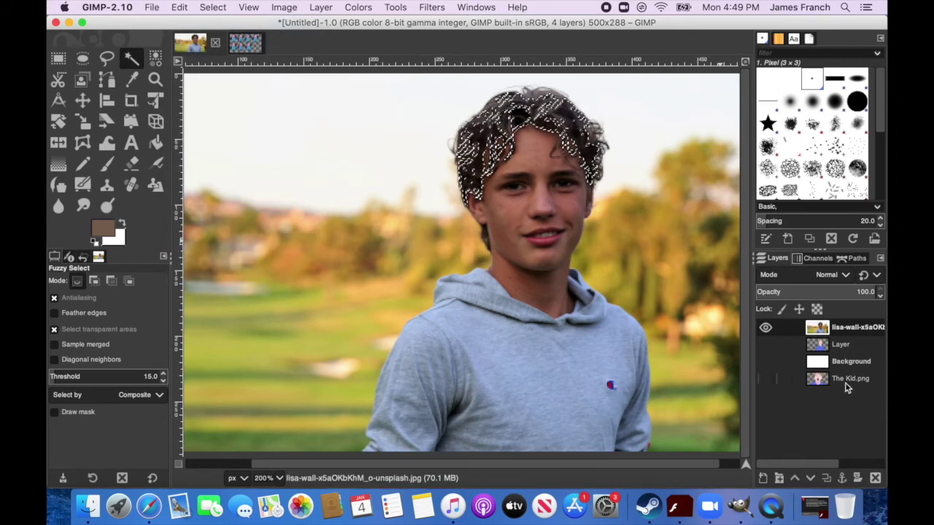
Hide the photo, show the line drawing and add a new transparent 500 × 288 px layer above it, keeping the hair selection
left_click(844, 350)
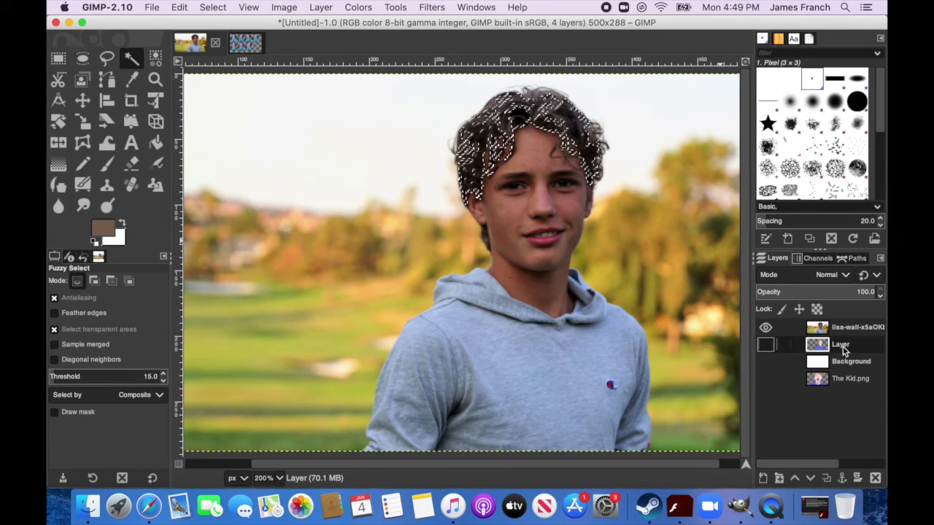
left_click(766, 328)
left_click(765, 345)
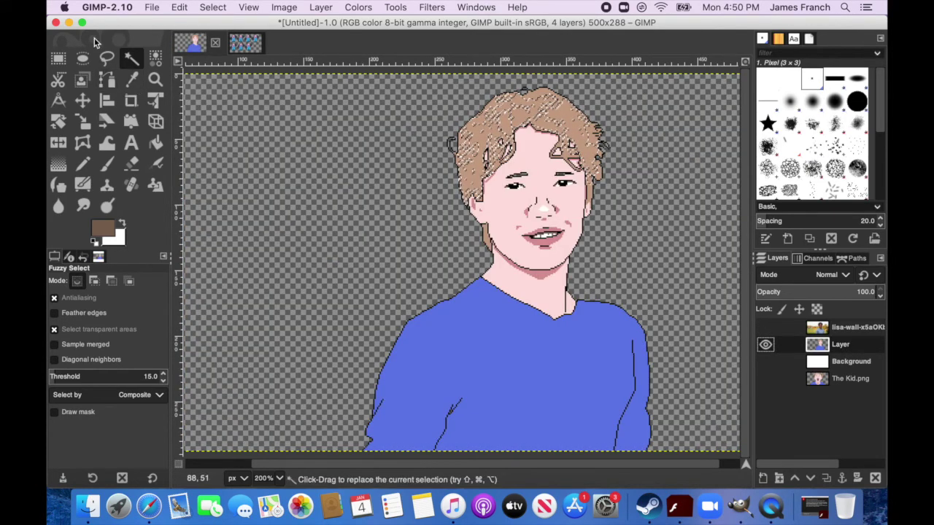
left_click(331, 6)
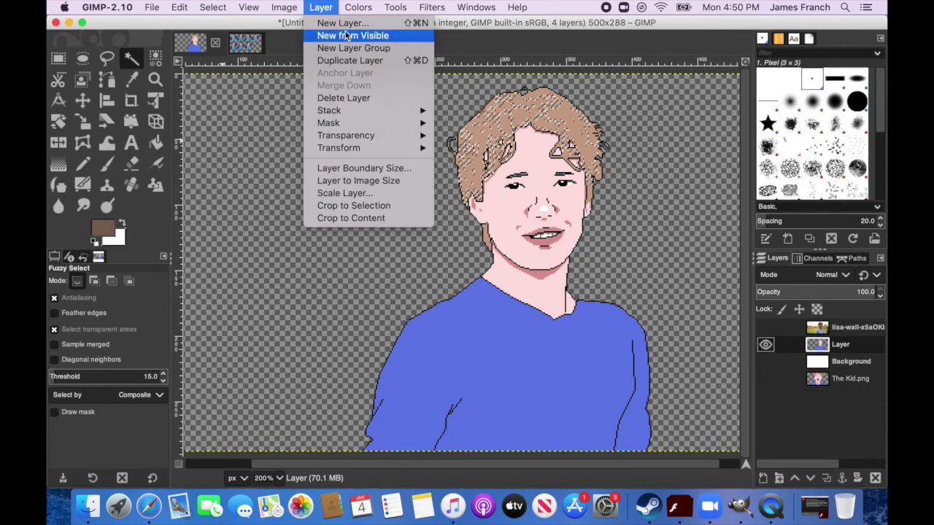
left_click(345, 25)
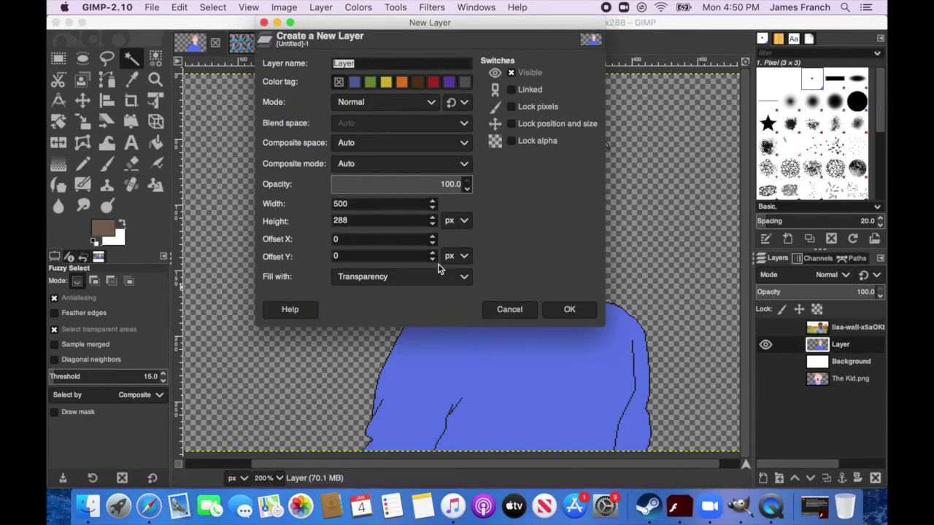
left_click(563, 313)
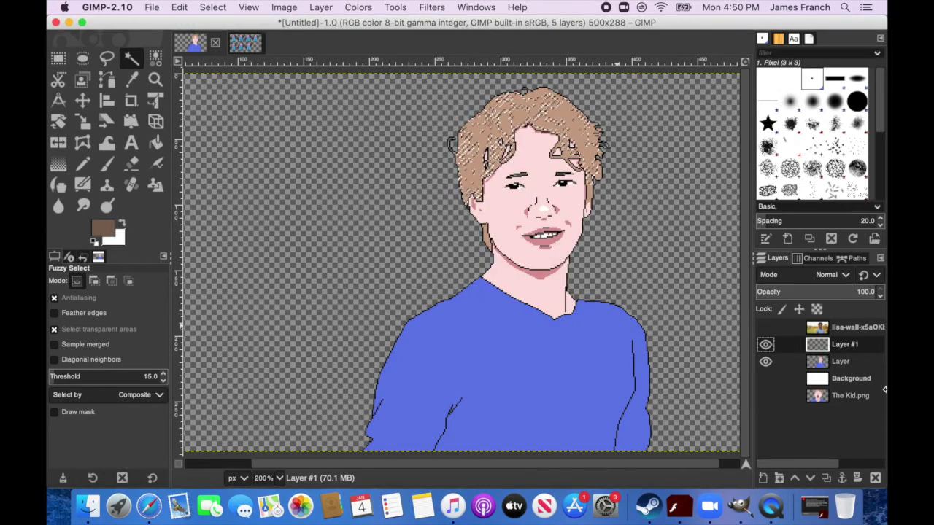
Fill the selected hair areas with dark brown on the new layer and clear the selection
key("shift+b")
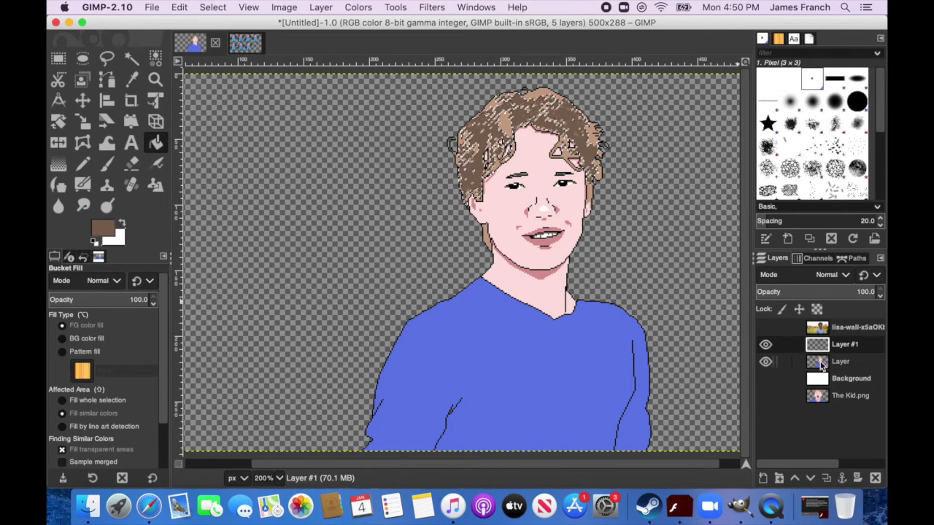
left_click(213, 7)
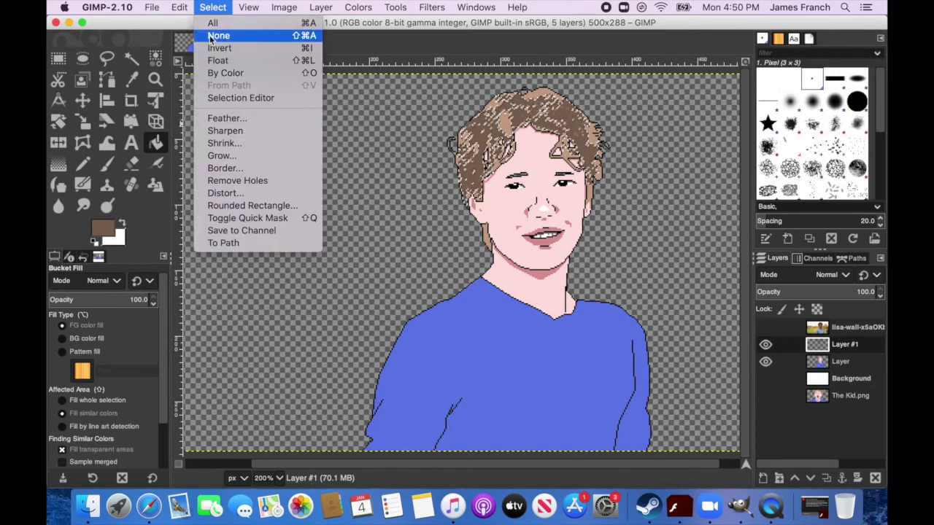
left_click(212, 36)
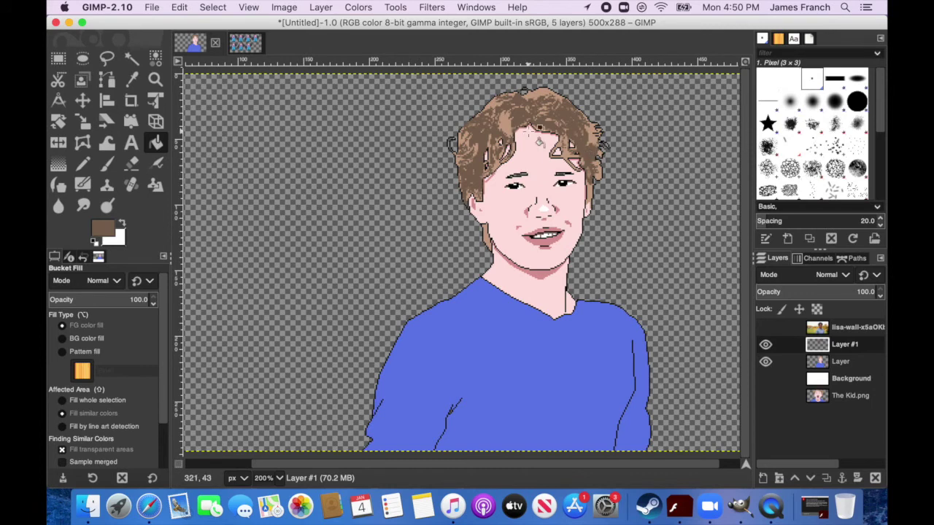
left_click(278, 478)
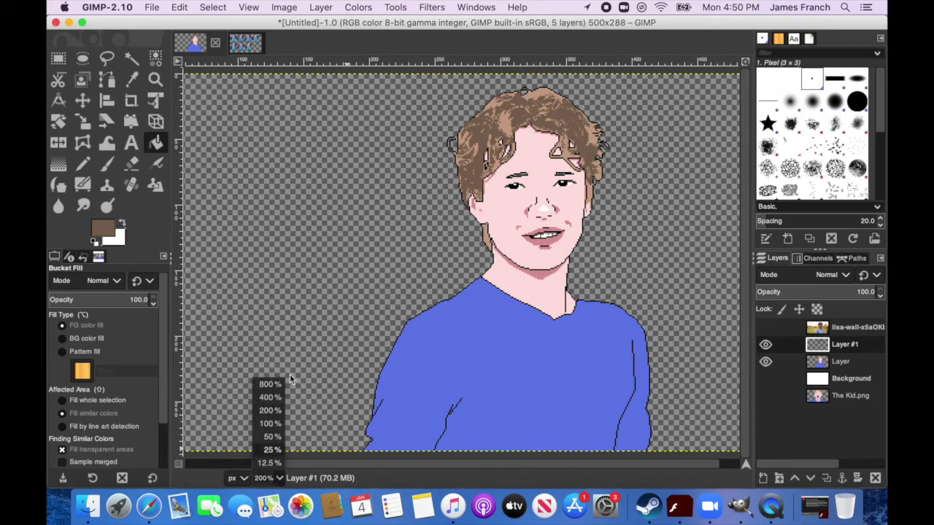
Fill the leftover semi-transparent pixels in the hair shading with solid dark brown at 800% magnification
left_click(270, 384)
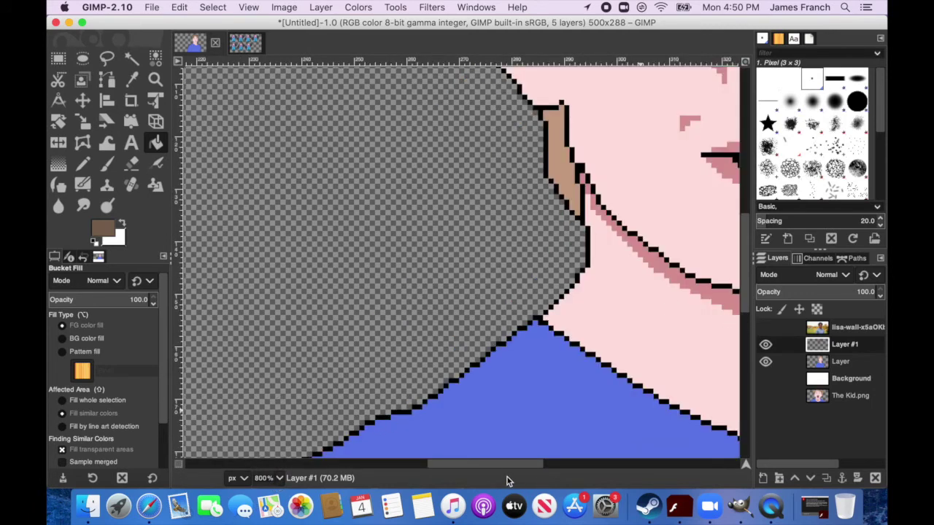
left_click_drag(510, 468, 566, 465)
left_click_drag(746, 294, 745, 175)
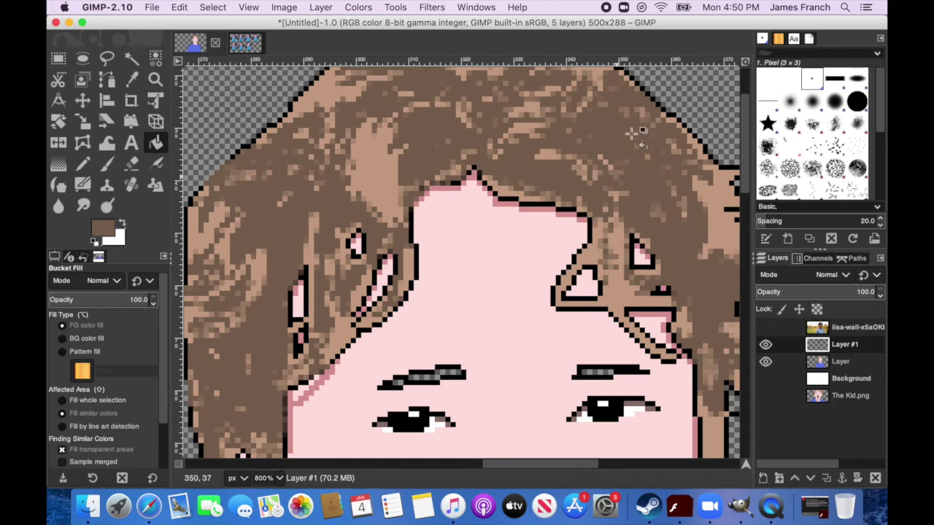
left_click(426, 87)
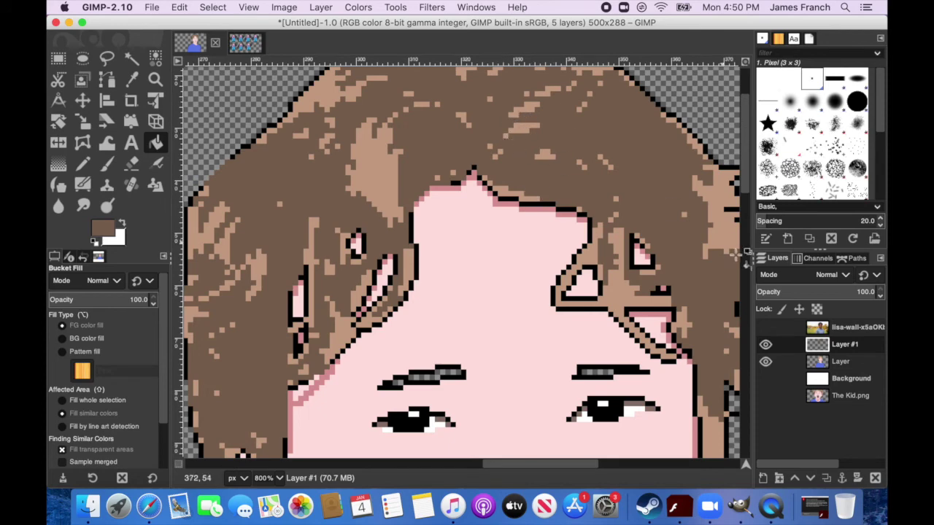
Erase the dark brown shading pixels that cover the black outlines along the hair's edges and hairline
mouse_move(744, 183)
left_mouse_down()
mouse_move(744, 142)
mouse_move(755, 216)
mouse_move(749, 185)
left_mouse_up()
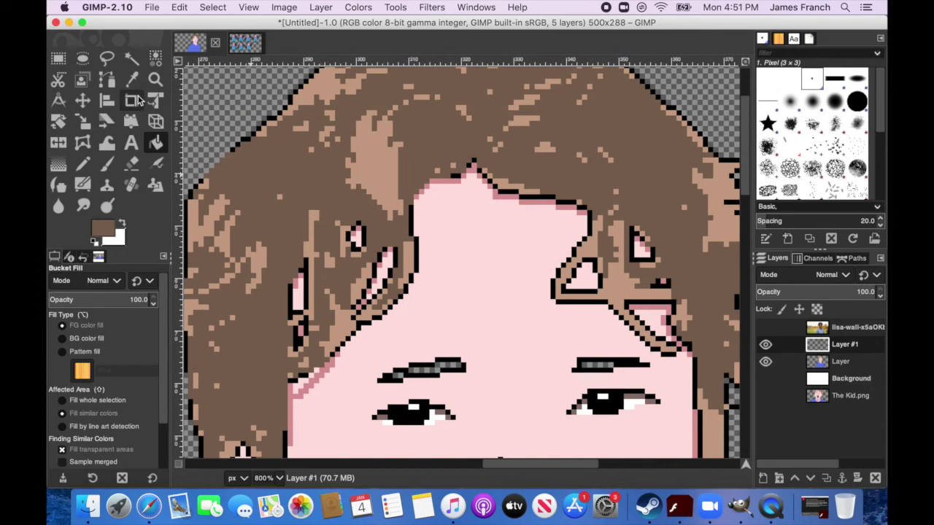
left_click(132, 164)
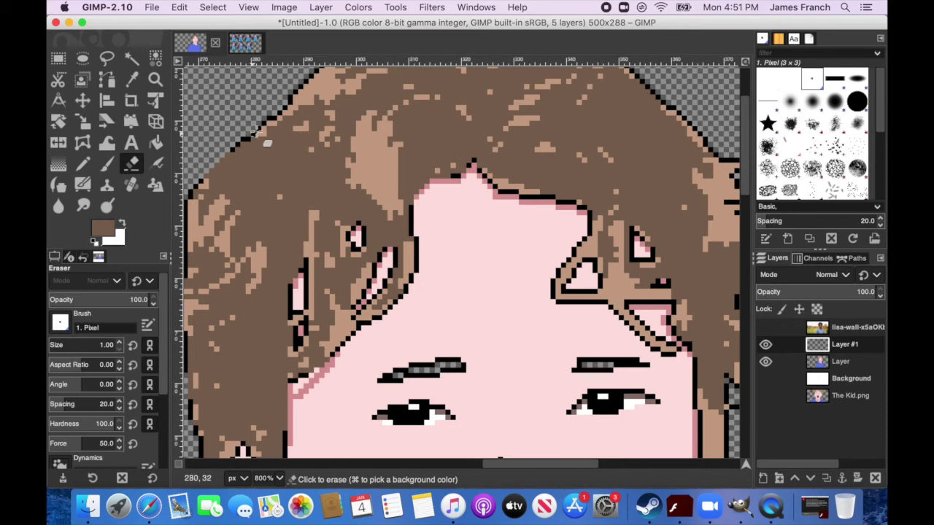
left_click(230, 152)
left_click(294, 278)
left_click_drag(452, 177, 416, 192)
scroll(365, 255, "down", 3)
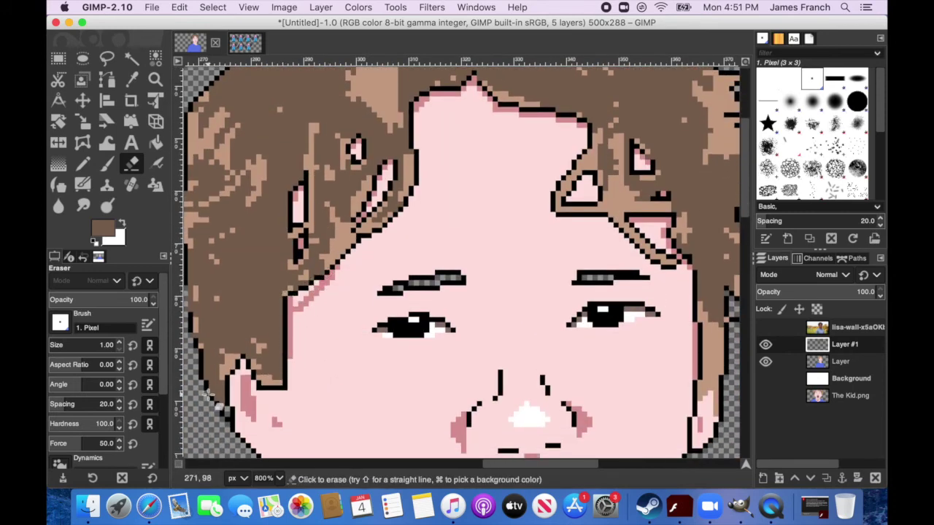
scroll(430, 397, "left", 5)
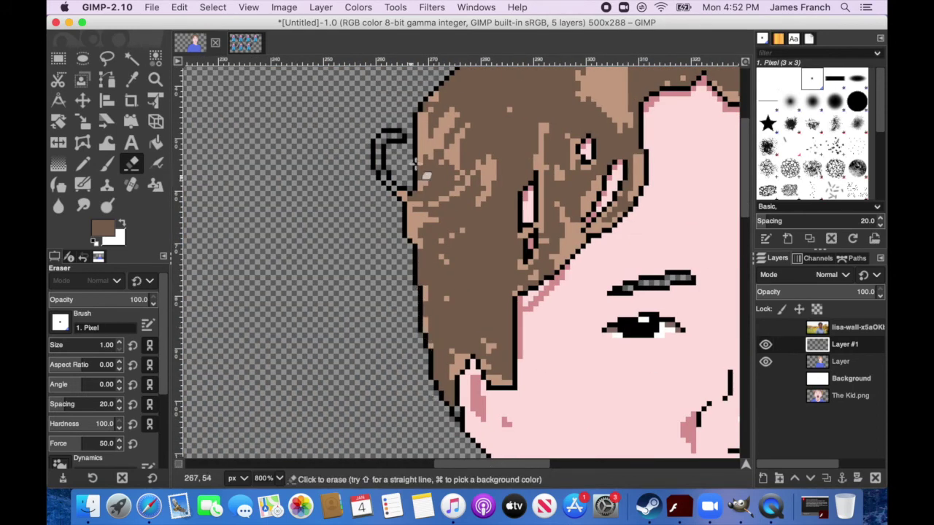
scroll(536, 464, "right", 3)
scroll(393, 292, "right", 5)
scroll(394, 292, "up", 5)
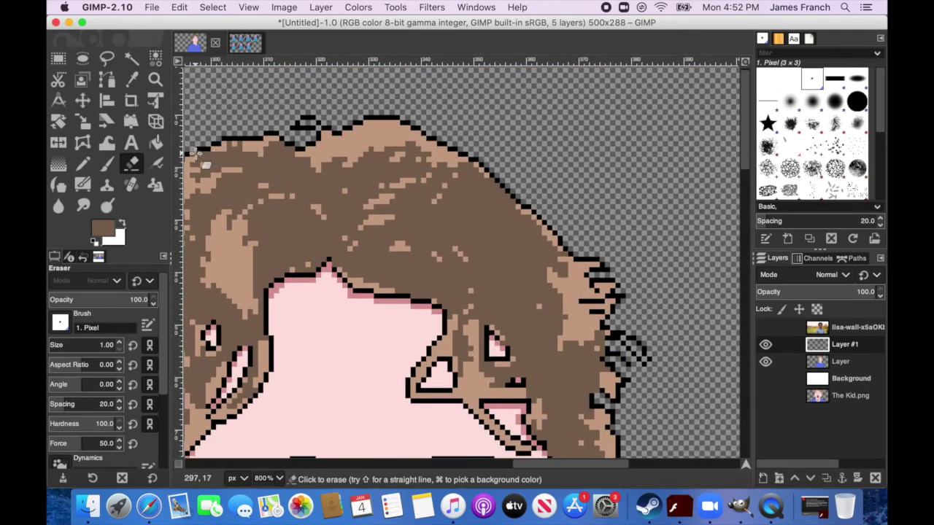
Draw a black one-pixel parting line from the top of the hair down to the forehead peak, using the photo as reference
left_click(765, 327)
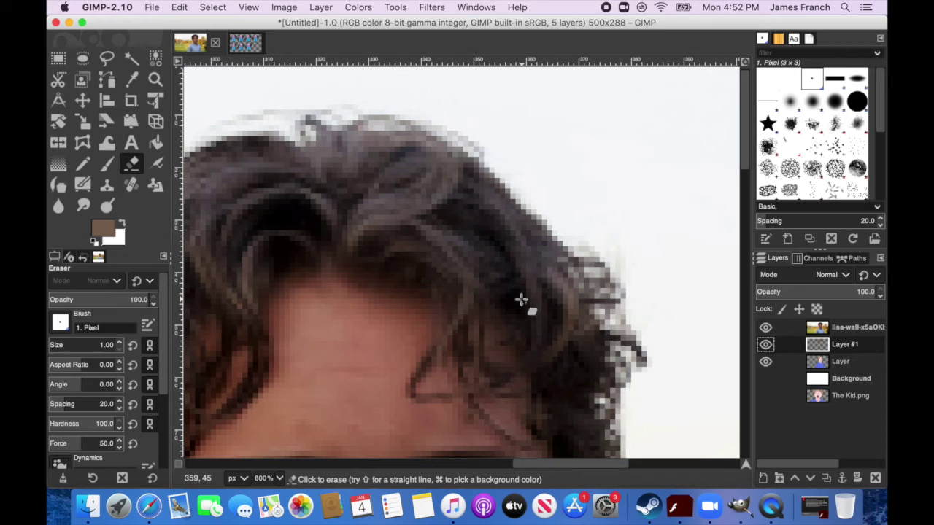
key("d")
key("n")
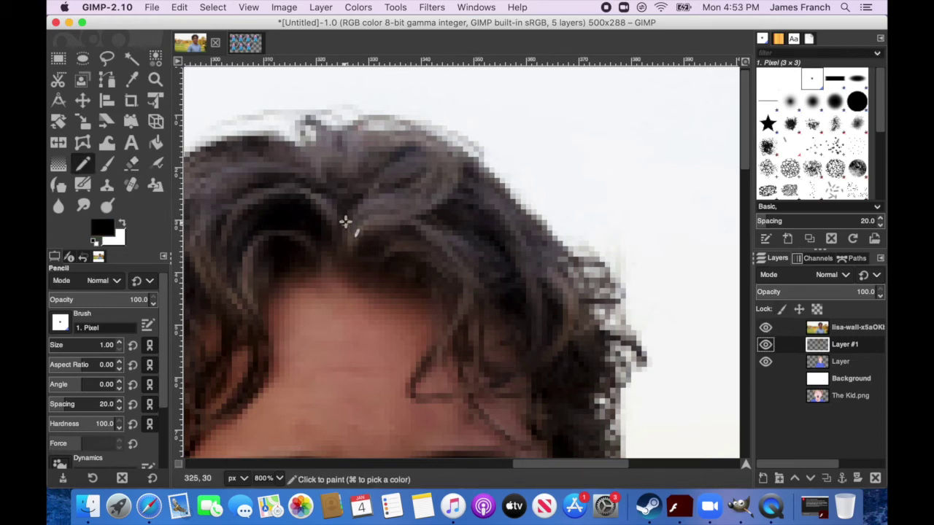
left_click(313, 153, "shift")
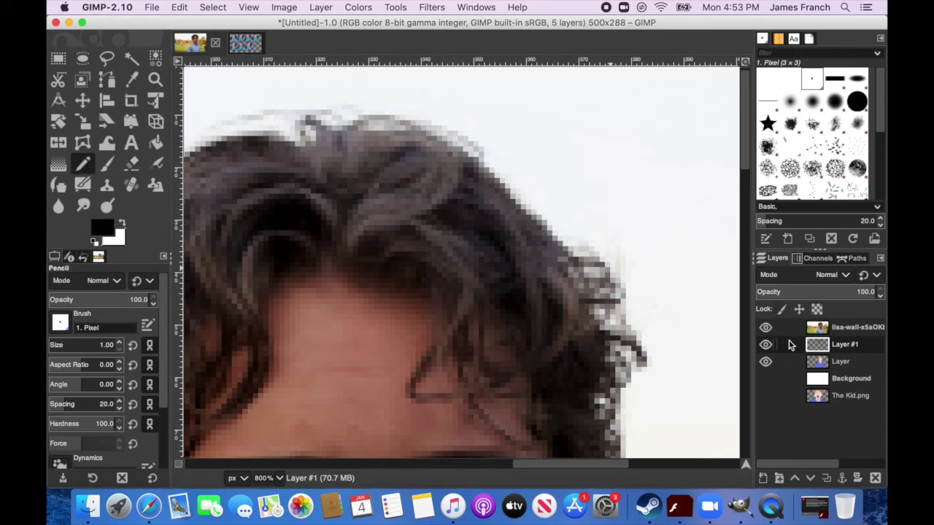
left_click(765, 326)
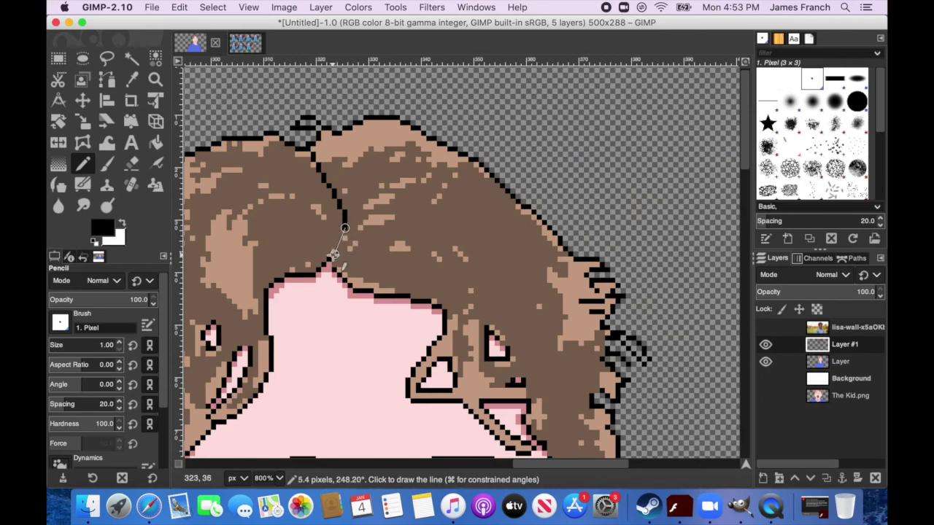
left_click(332, 249, "shift")
Pick the light brown hair colour from the line drawing layer and pencil light strands over the dark shading on Layer #1, checking against the photo
key("o")
left_click(841, 361)
left_click(218, 175)
left_click(83, 163)
left_click(844, 345)
left_click(298, 197, "shift")
left_click(765, 326)
left_click(766, 327)
left_click(399, 197)
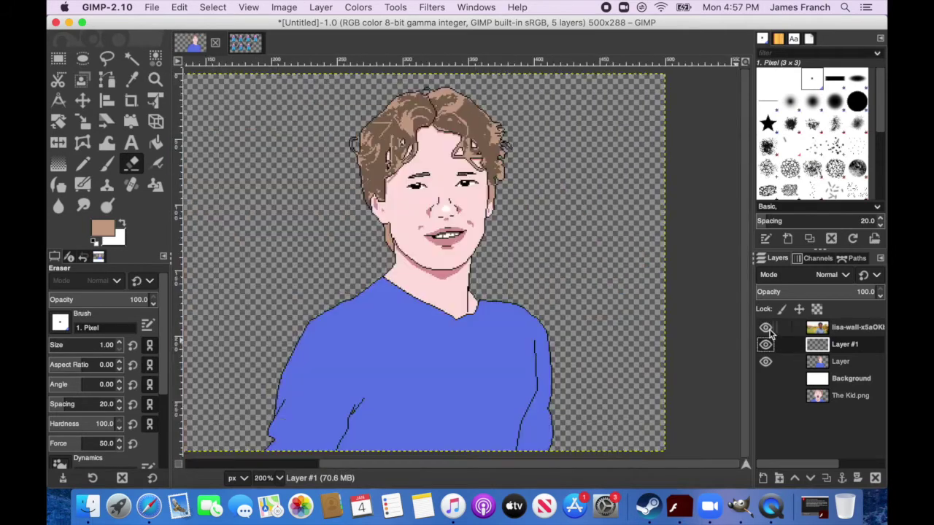
Hide the photo and merge the hair shading layer down into the line drawing layer
left_click(767, 329)
left_click(325, 8)
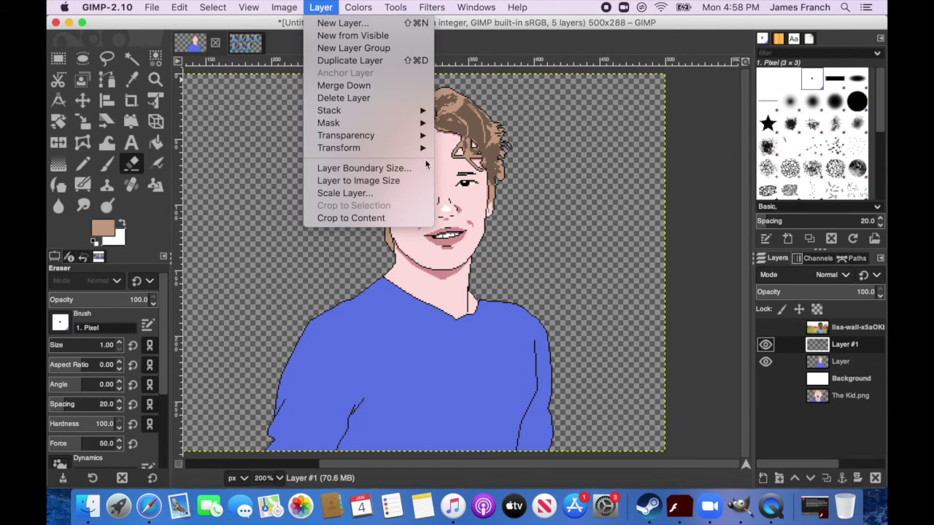
left_click(385, 86)
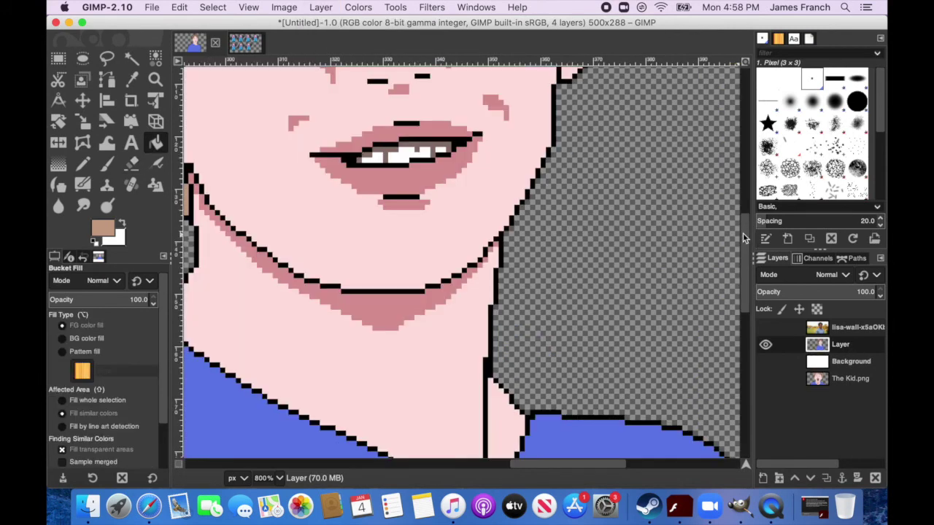
Fill the transparent gaps inside both eyebrows with light brown and return the view to 200%
left_click_drag(742, 233, 743, 174)
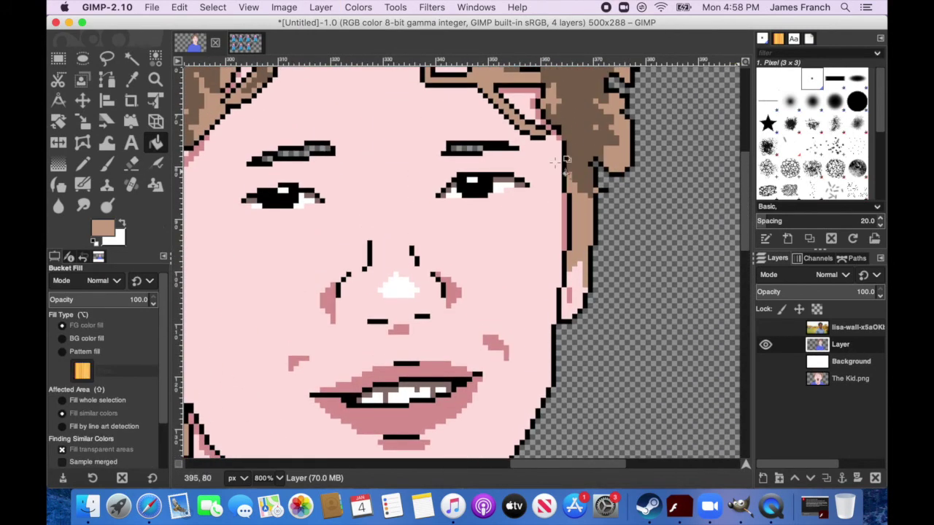
left_click(326, 151)
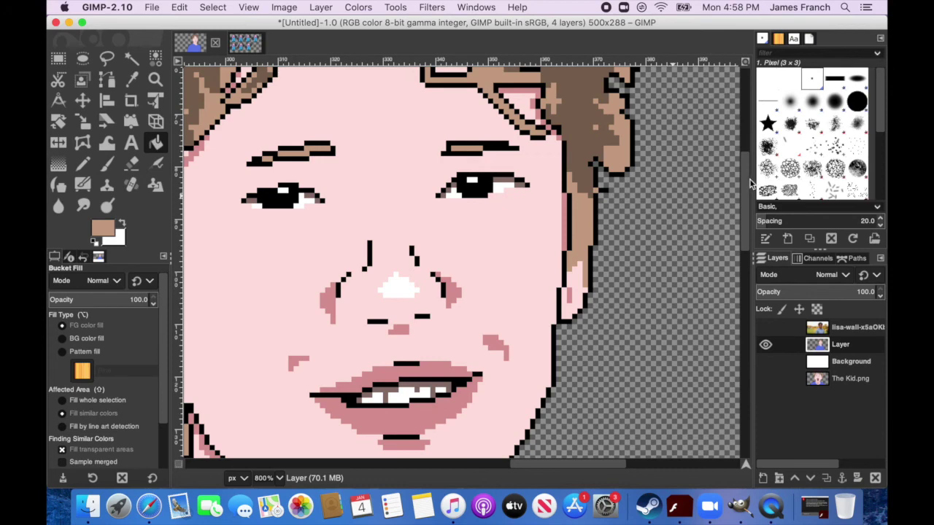
key("2")
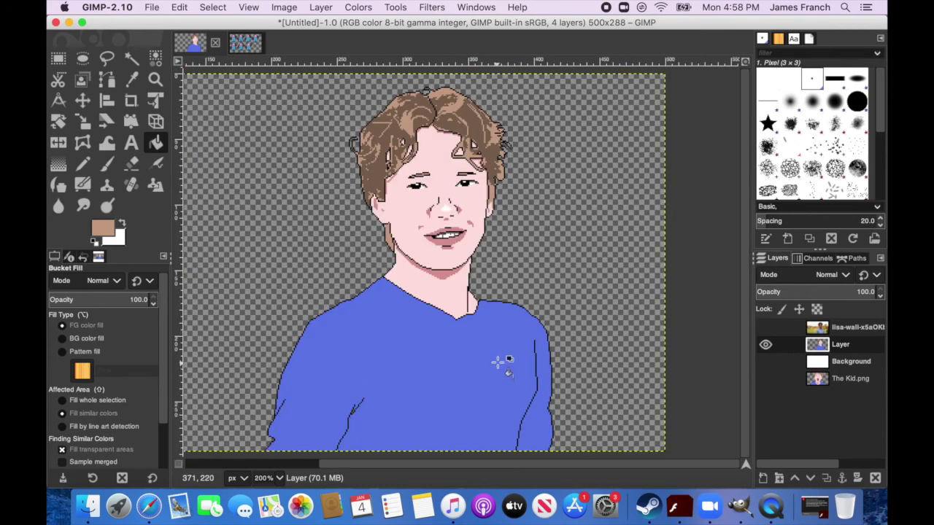